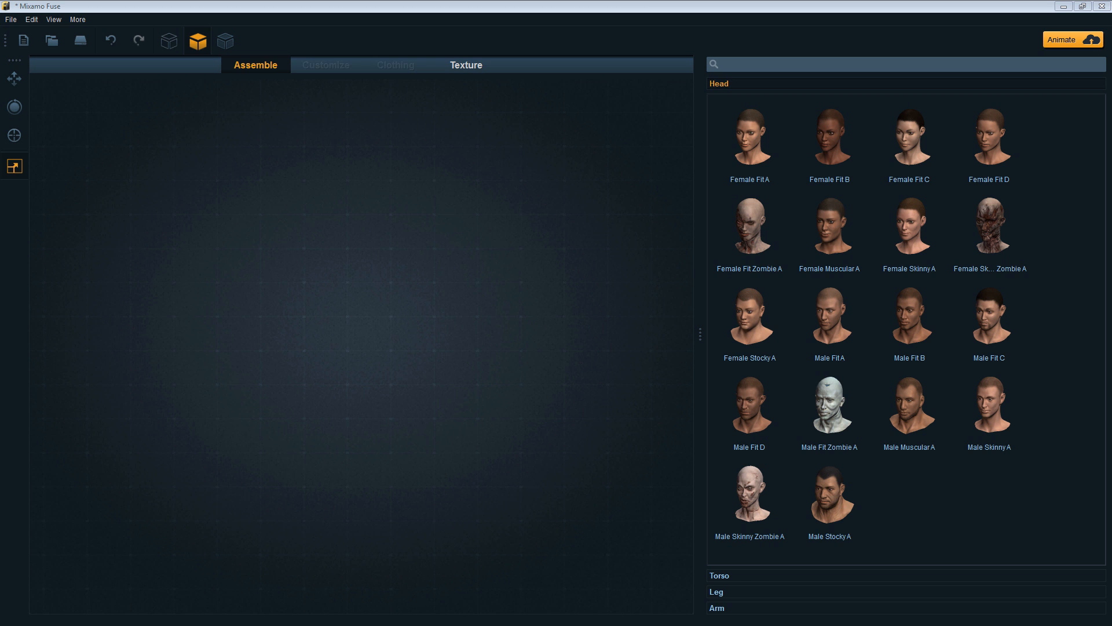
Step: Bring the lip-reading reference image into view and examine the mouth shape for each sound
drag(556, 0, 480, 47)
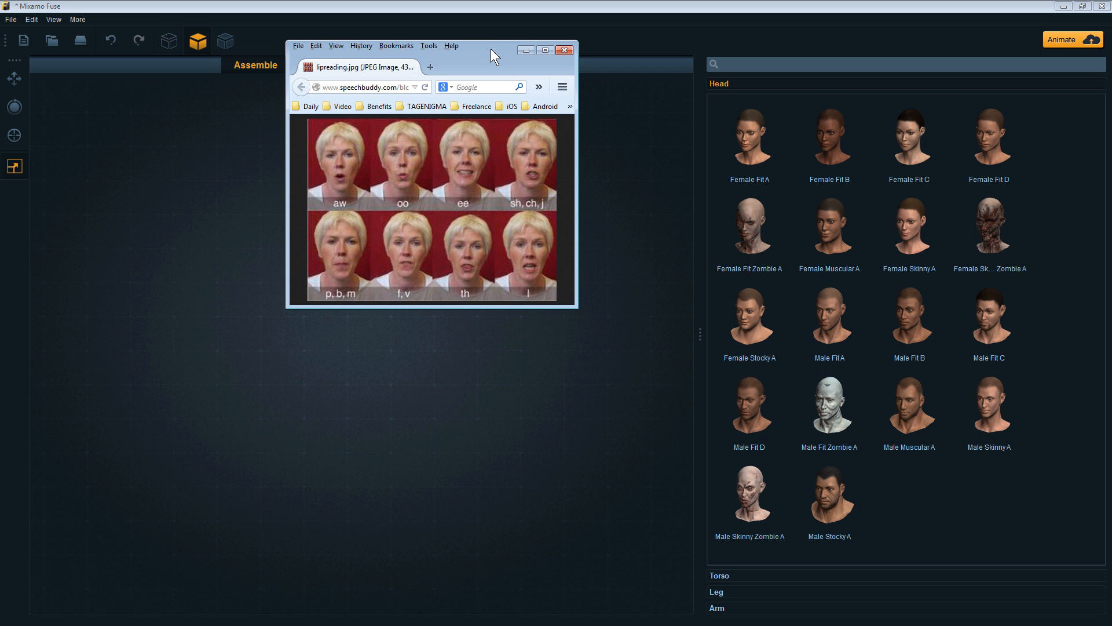
drag(488, 49, 458, 0)
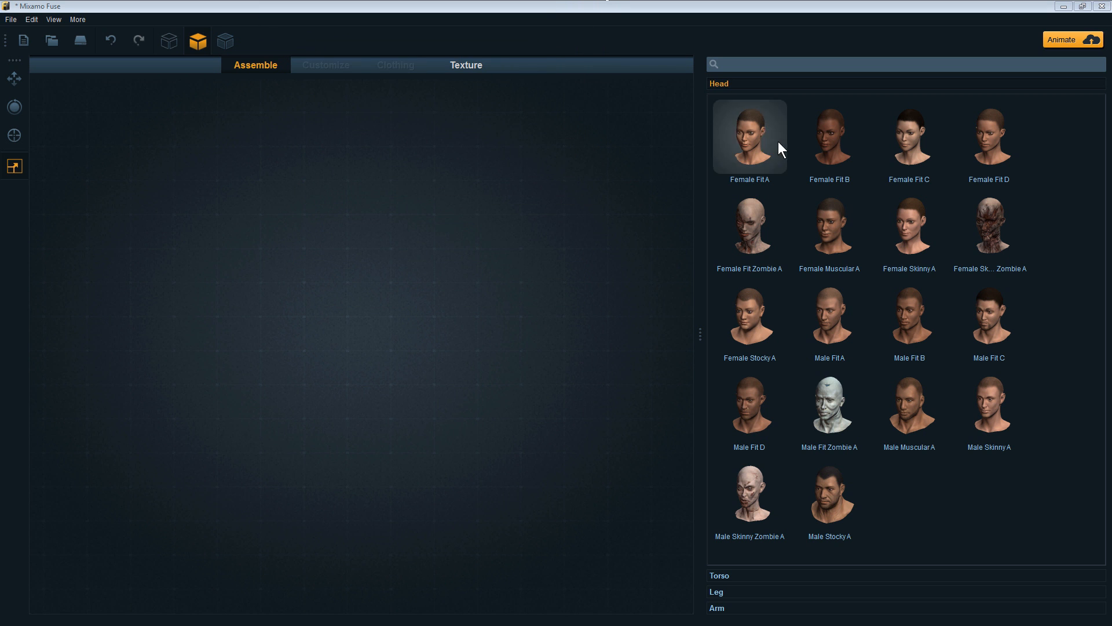
Step: Add the Female Fit A head and set its hair color to pale yellow (Red 251, Green 255, Blue 174)
click(749, 148)
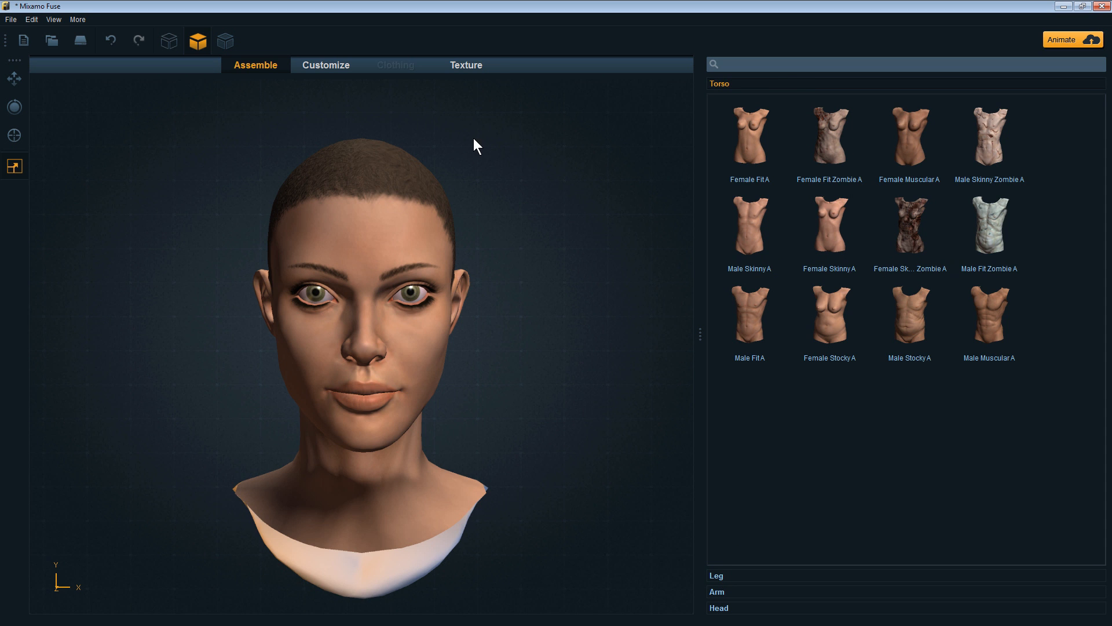
click(457, 68)
click(365, 160)
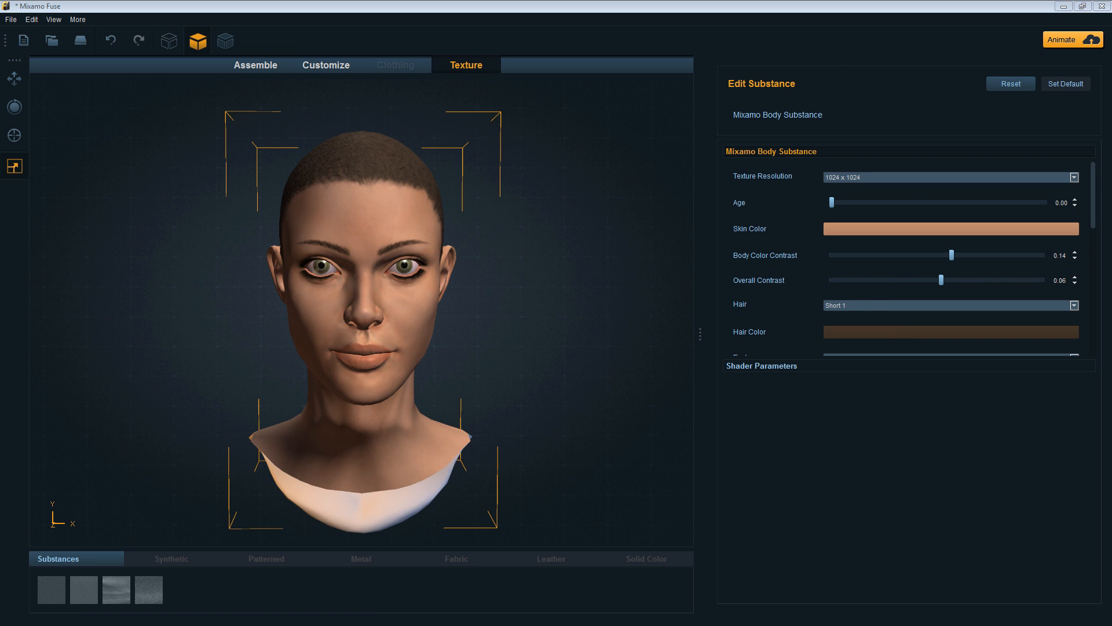
drag(672, 0, 664, 137)
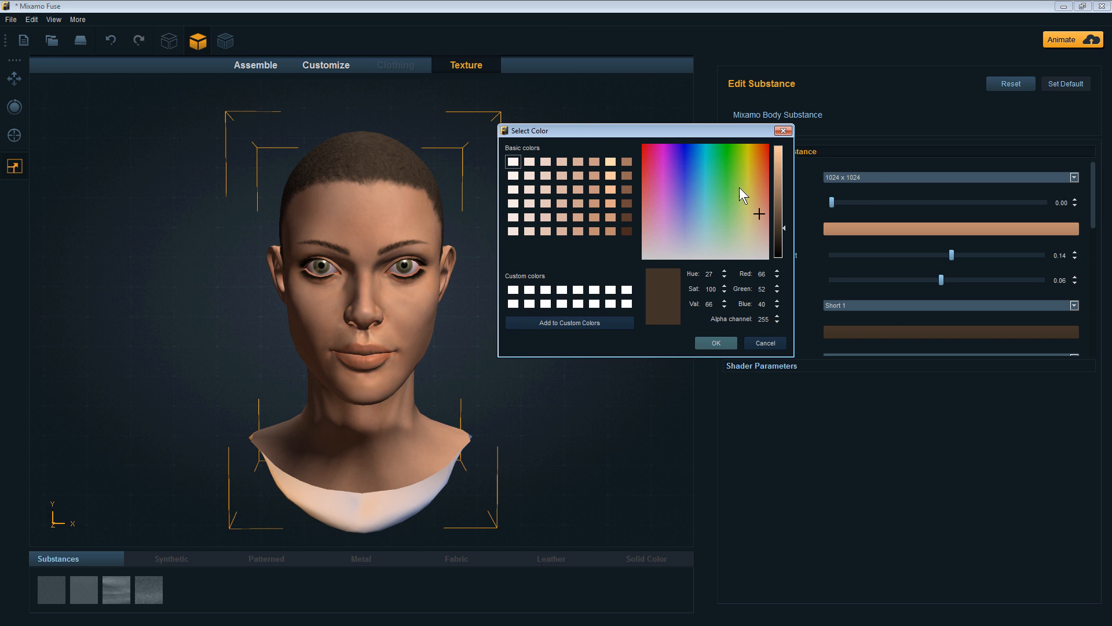
drag(746, 224, 746, 256)
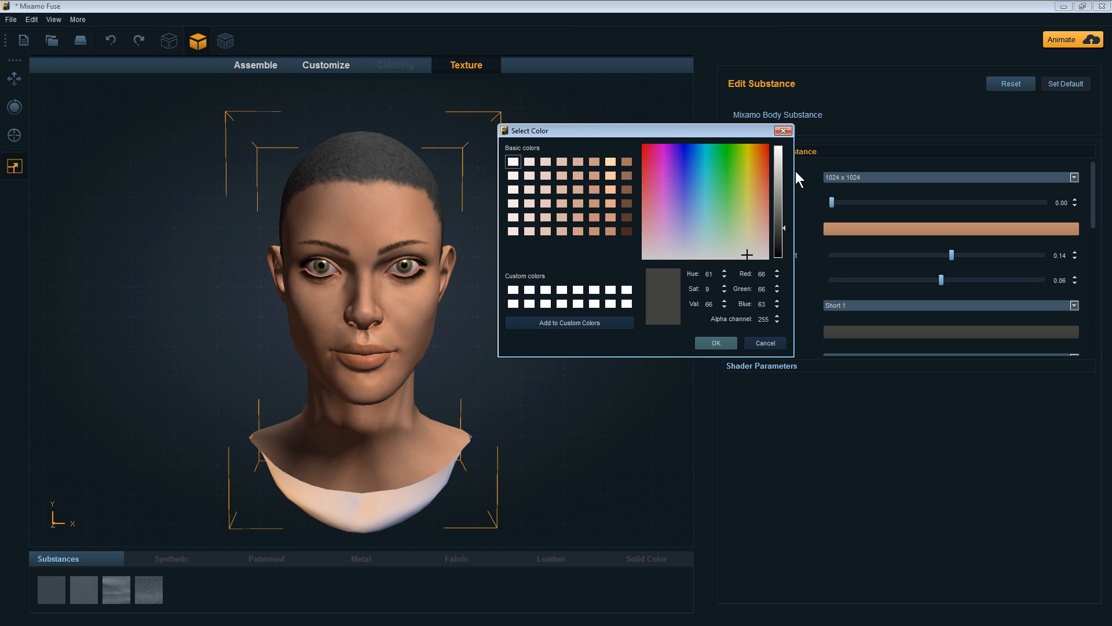
drag(783, 154, 783, 145)
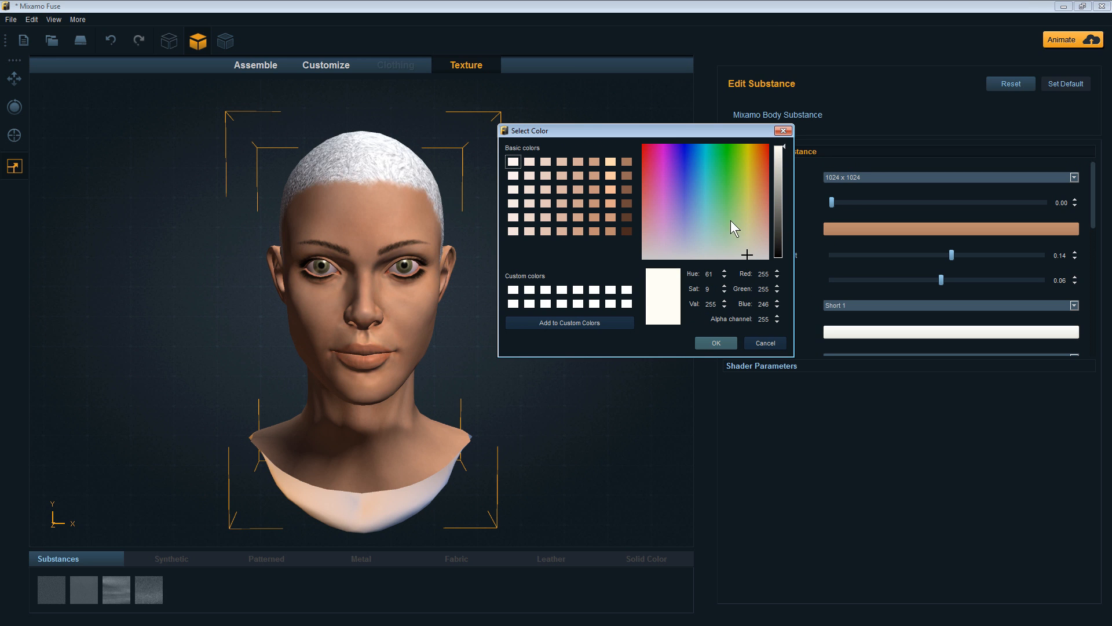
mouse_move(743, 244)
mouse_down()
mouse_move(748, 212)
mouse_move(752, 238)
mouse_move(747, 222)
mouse_up()
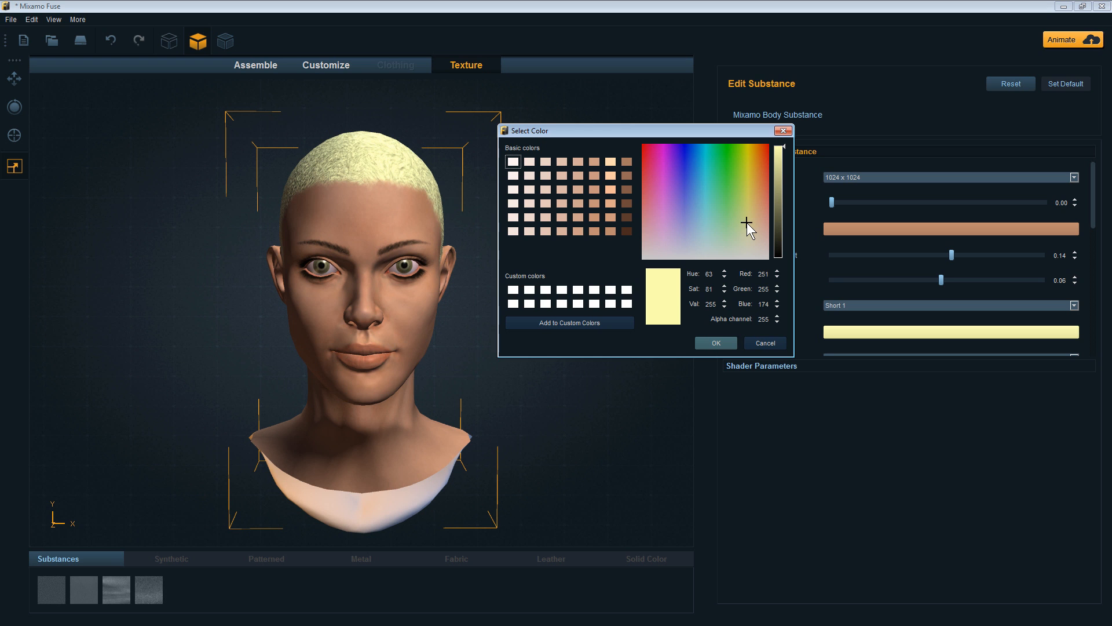
click(719, 342)
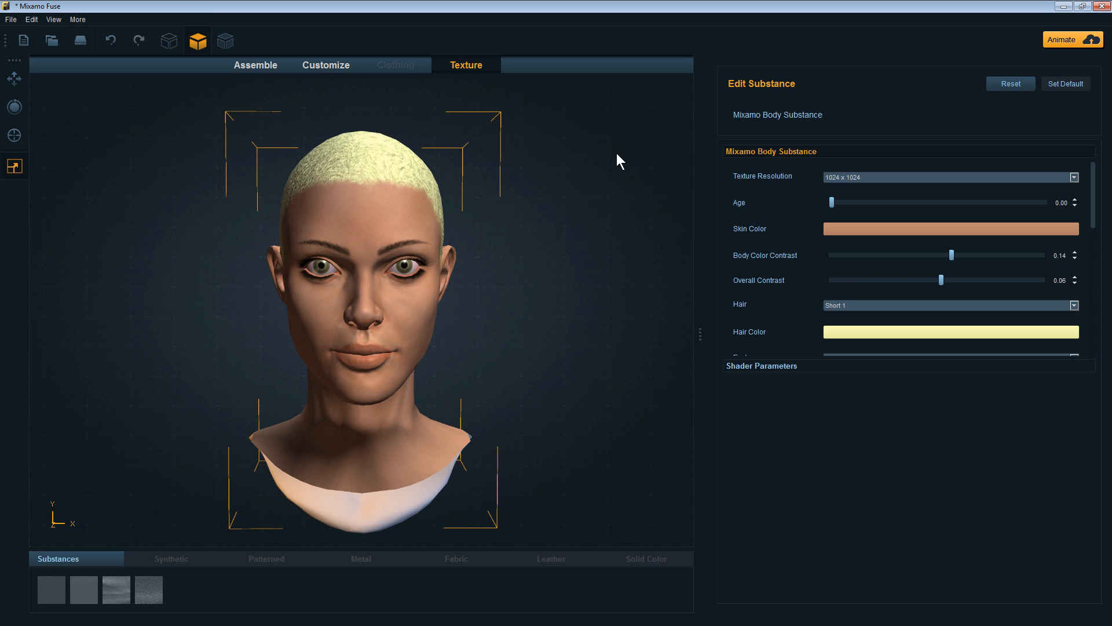
Step: Shape the head's mouth for the "aw" sound with Mouth Open at 57 and Mouth Narrow at 60
click(359, 63)
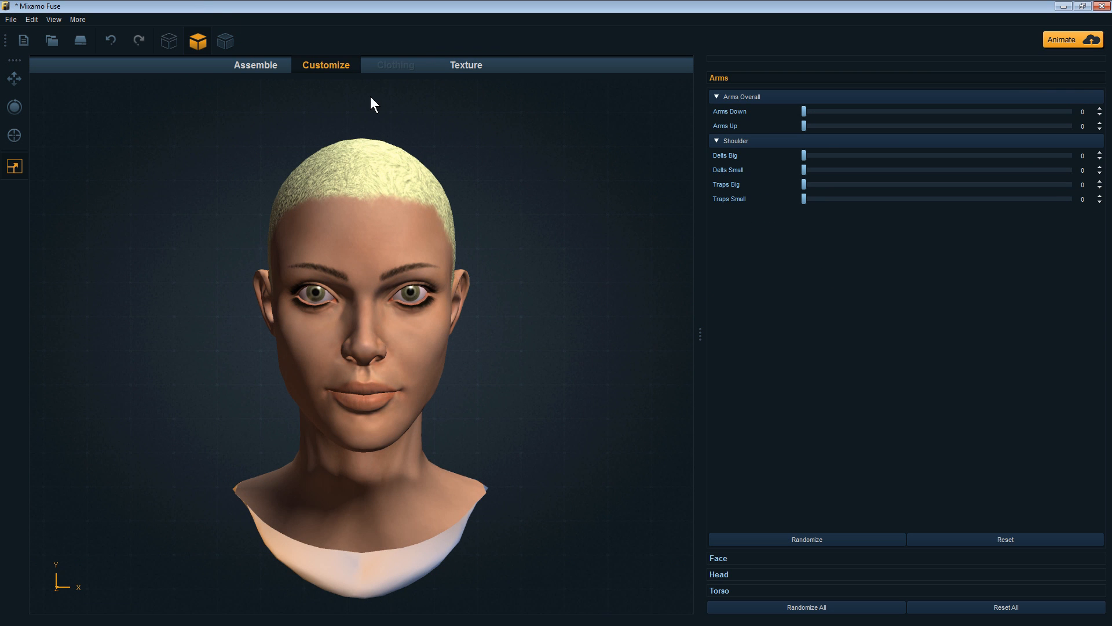
click(365, 399)
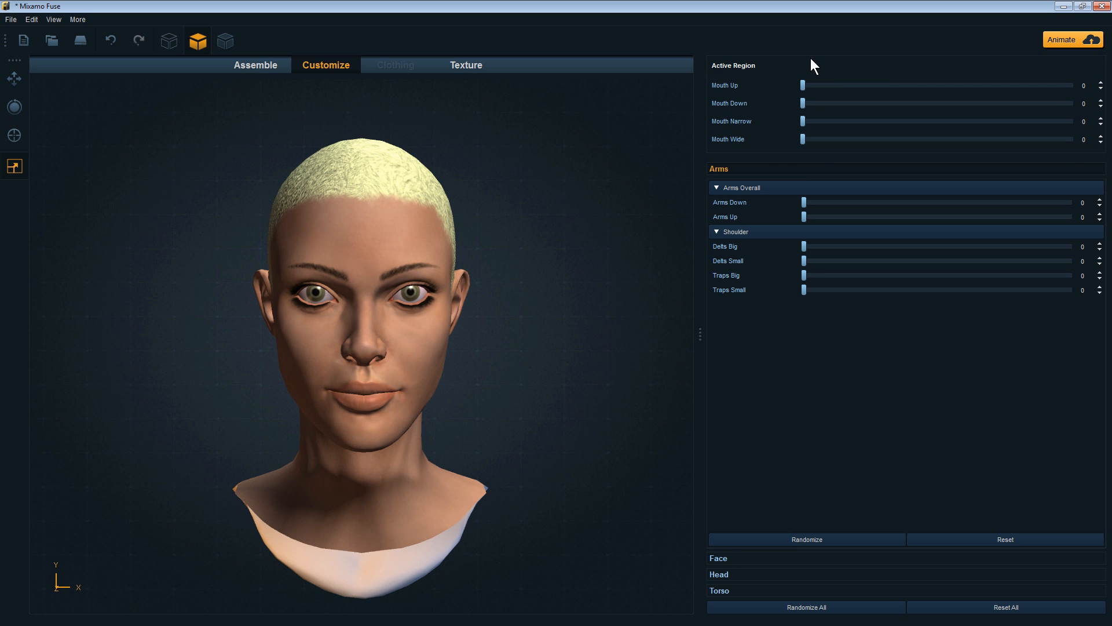
click(719, 558)
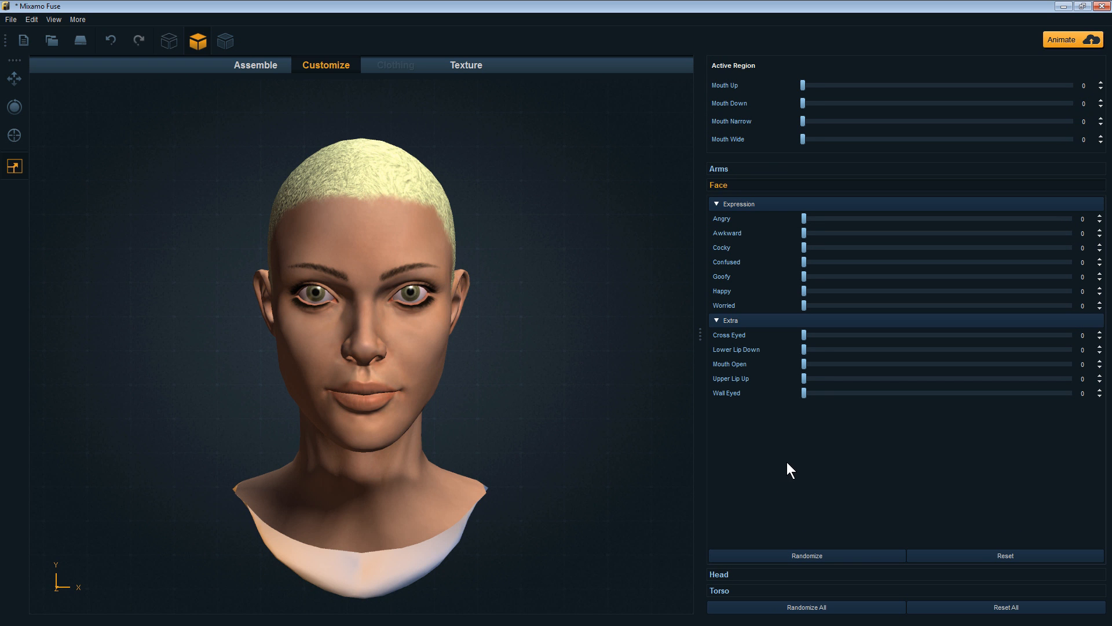
drag(806, 366, 955, 358)
drag(1014, 332, 1000, 332)
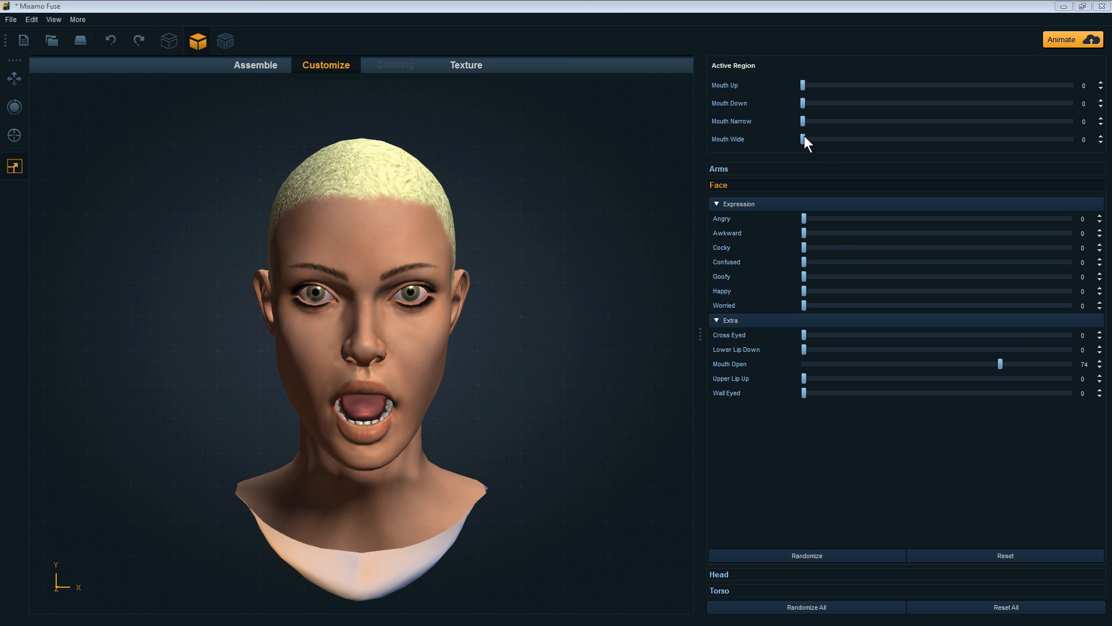
drag(805, 121, 738, 139)
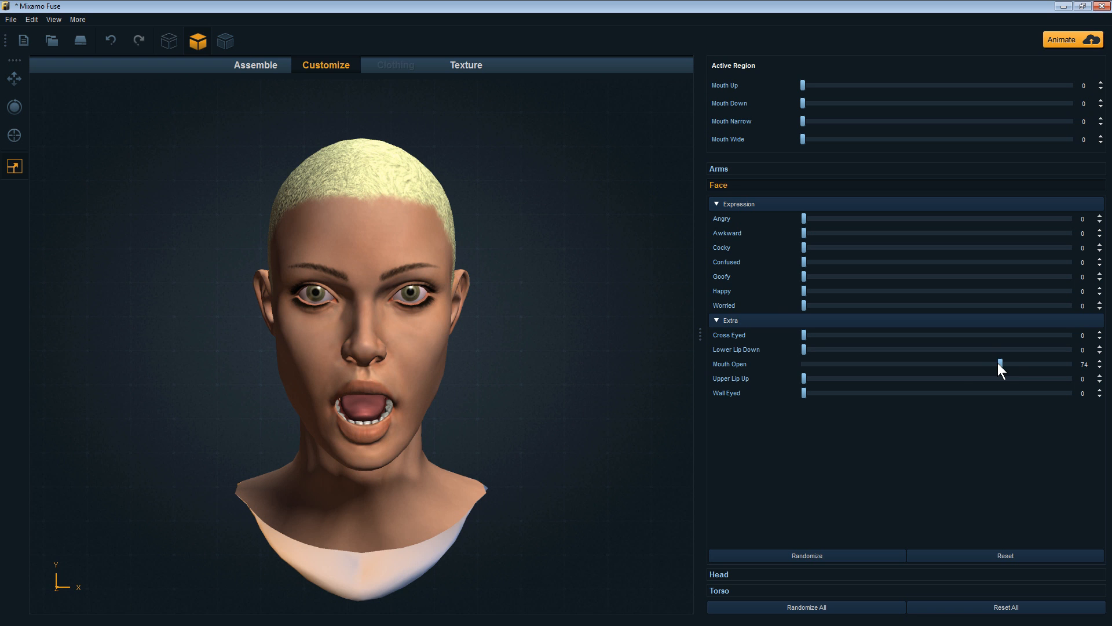
drag(999, 365, 958, 366)
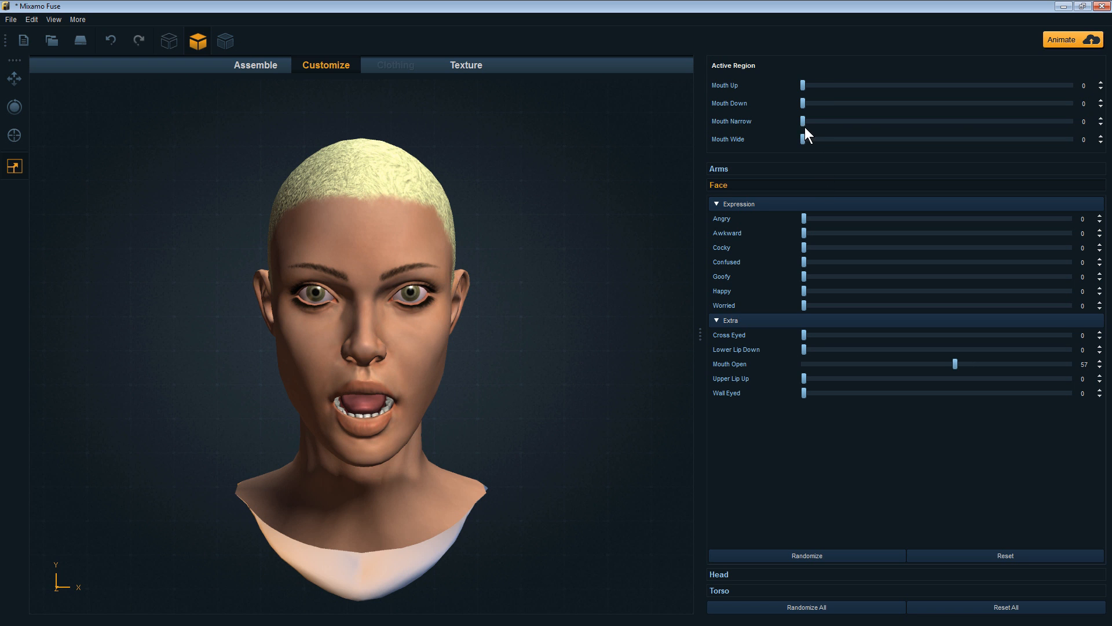
drag(814, 122, 961, 135)
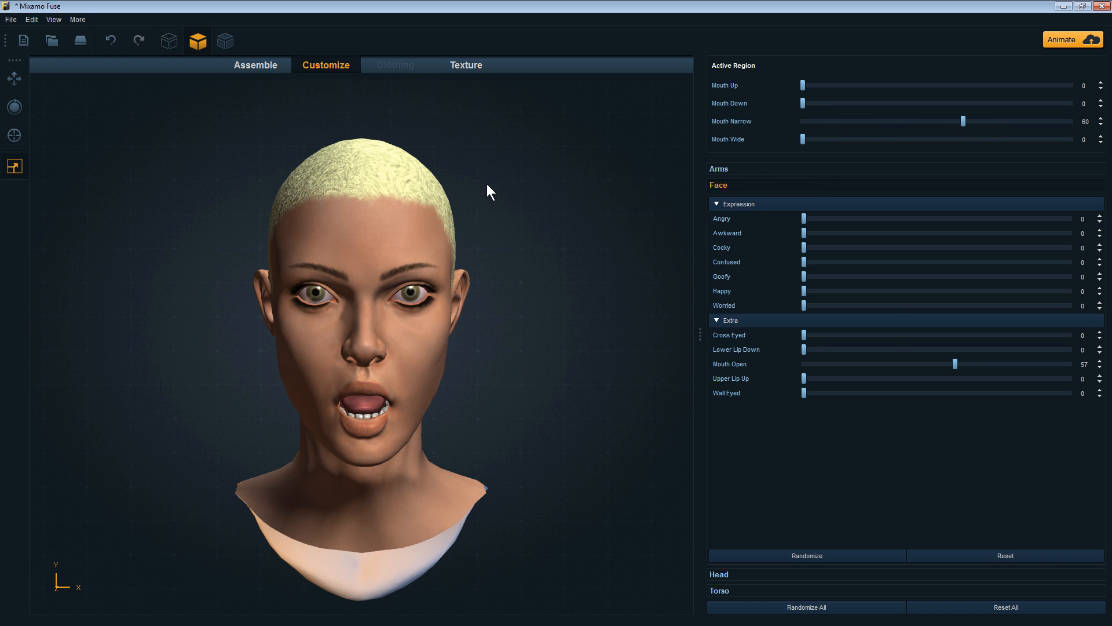
Step: Start an OBJ export with the default options and create a HeadLady folder inside Models as its destination
click(12, 19)
mouse_move(46, 124)
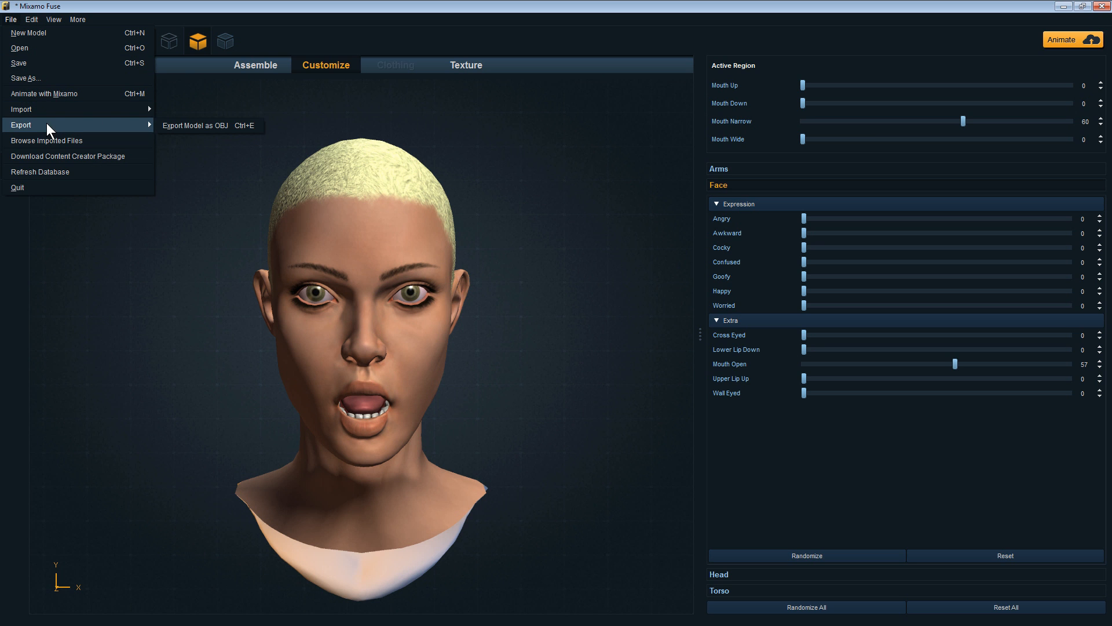
click(219, 135)
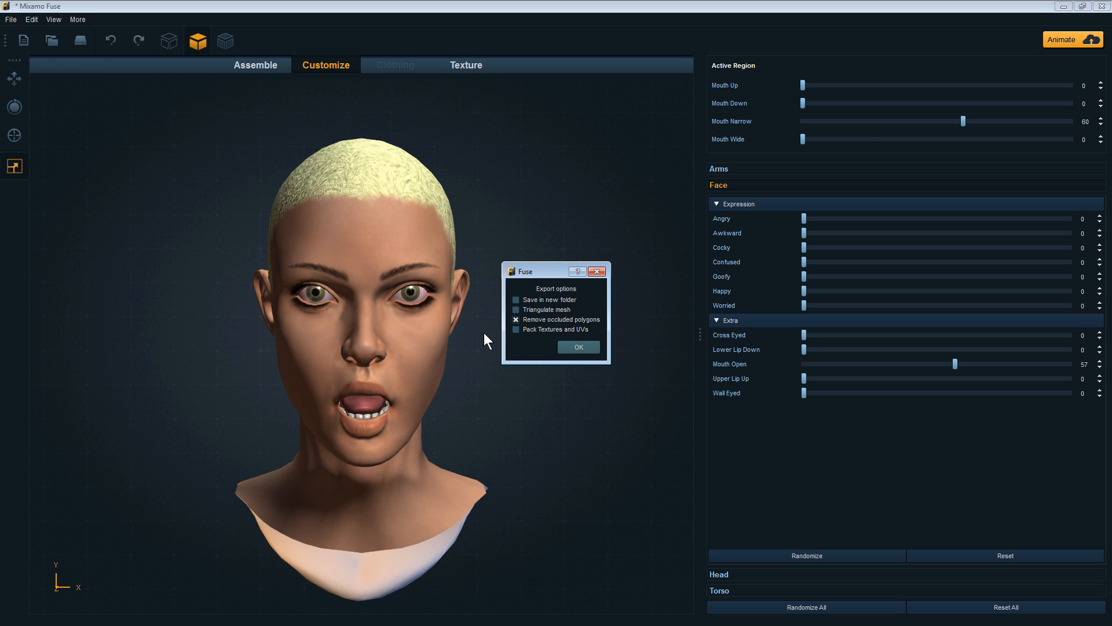
click(579, 346)
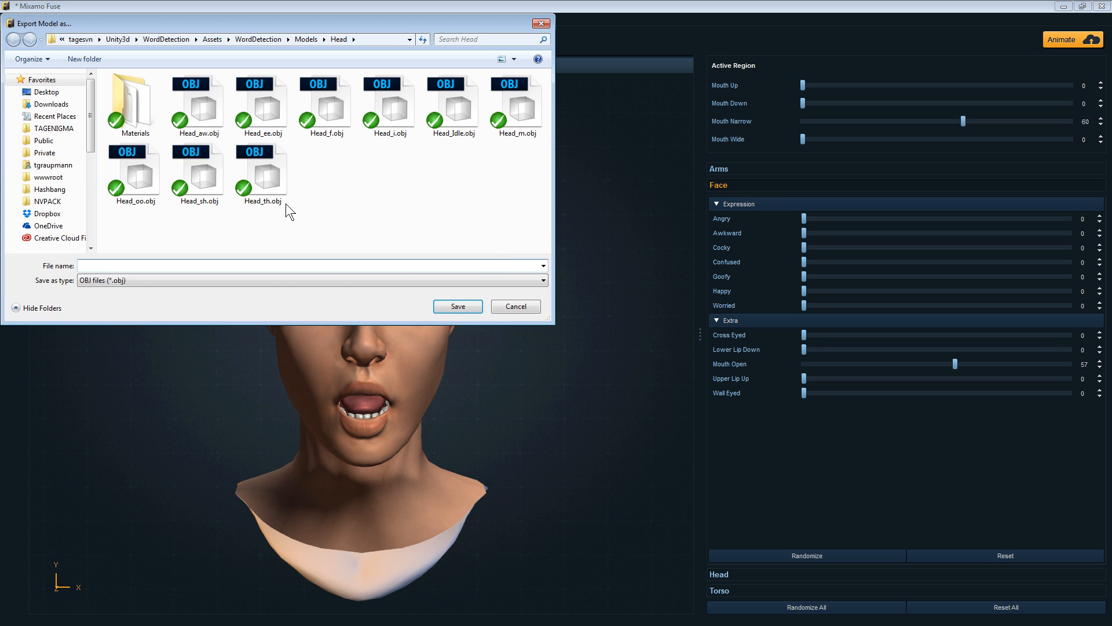
click(305, 40)
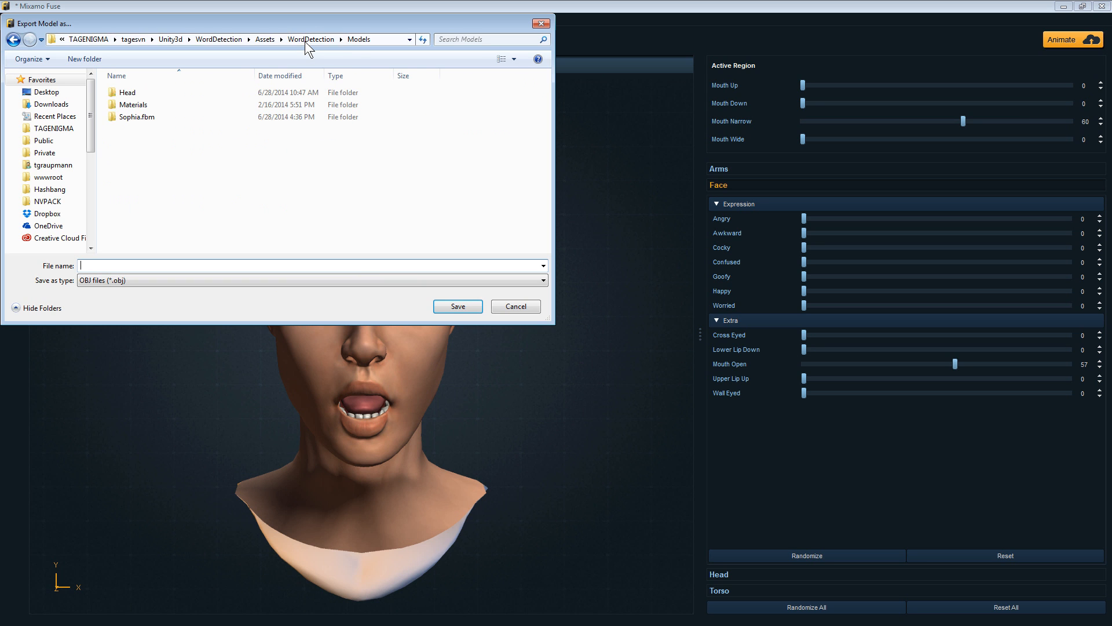
click(90, 59)
text(HeadLady)
key(Return)
key(Return)
Step: Save the exported head model in the HeadLady folder as Head_aw.obj
click(142, 267)
text(Head_aw.obj)
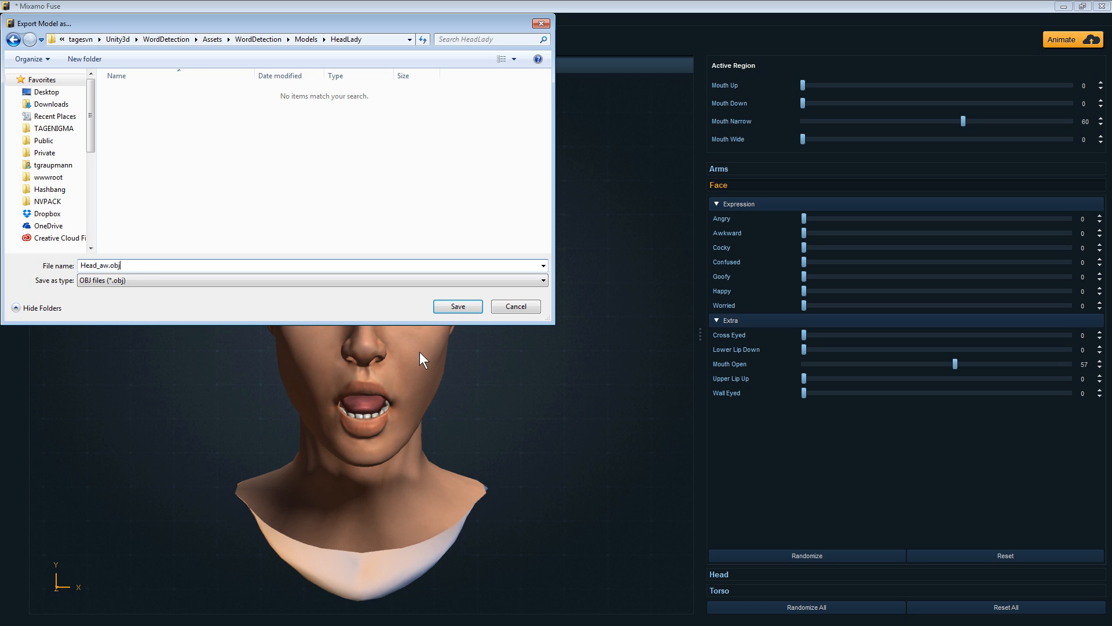
click(454, 307)
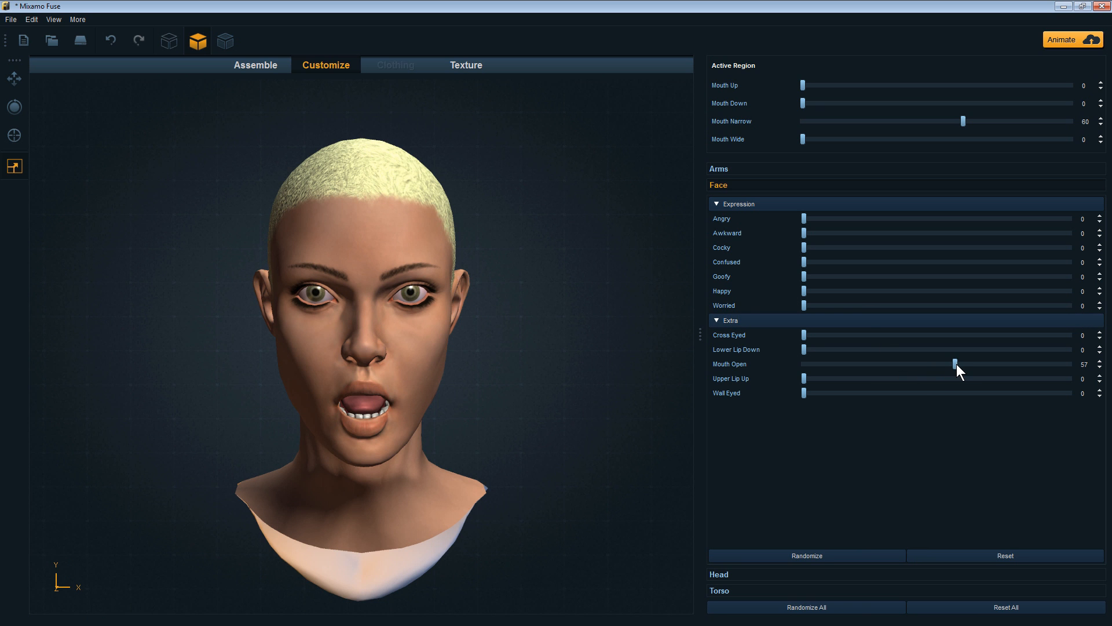
Step: Set Mouth Open to 50 and Mouth Narrow to 100, and export the head to the HeadLady folder as Head_oo.obj
mouse_move(956, 365)
mouse_down()
mouse_move(863, 353)
mouse_move(955, 357)
mouse_move(942, 363)
mouse_up()
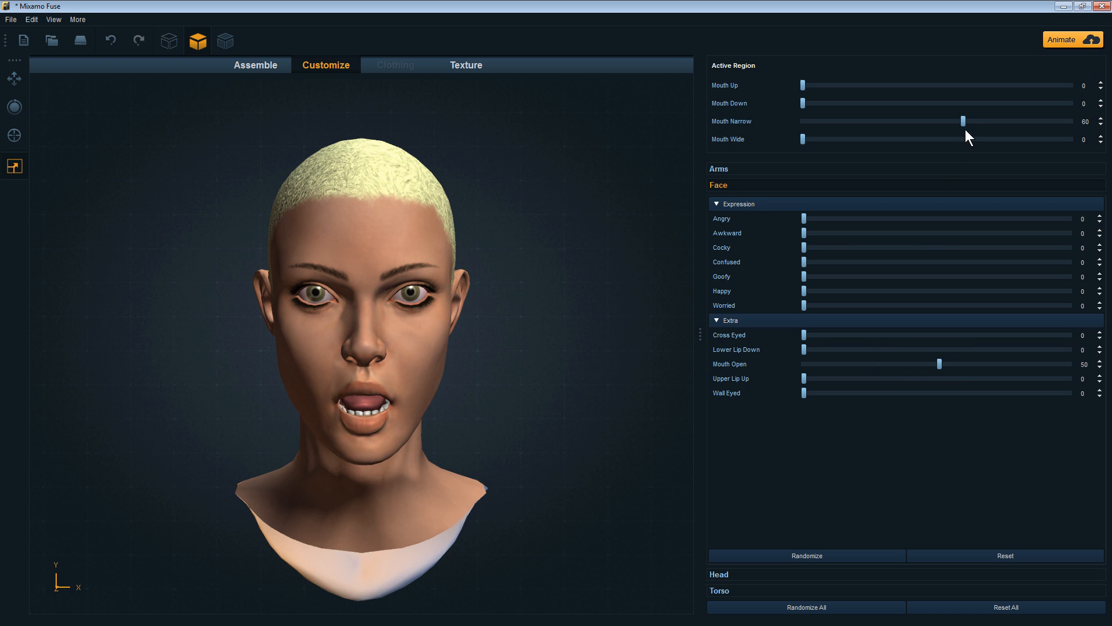
drag(964, 121, 1070, 121)
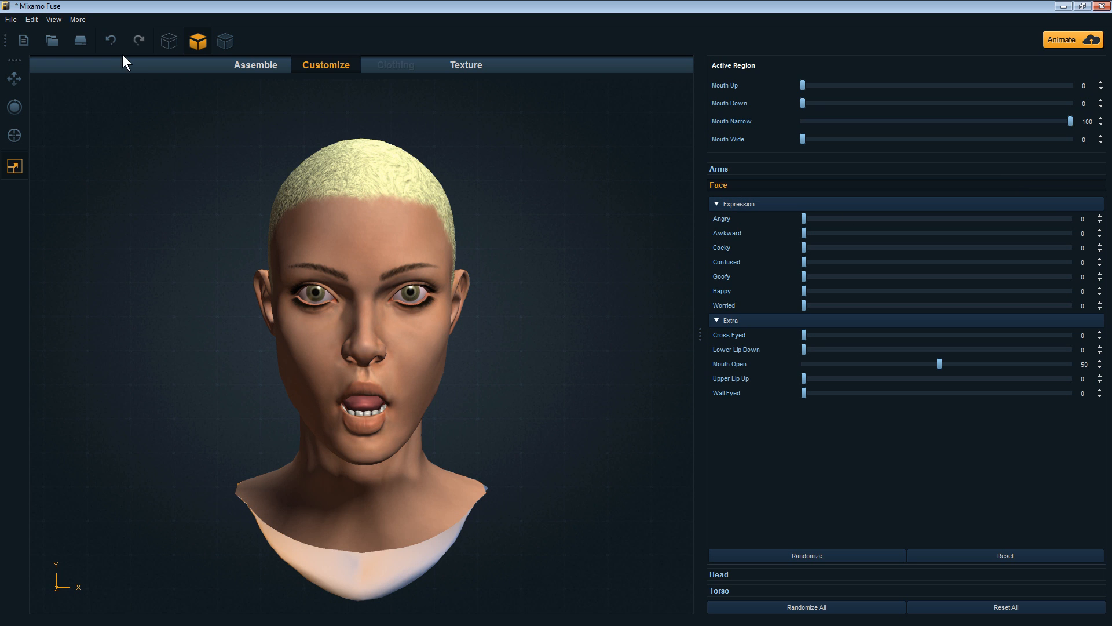
click(10, 19)
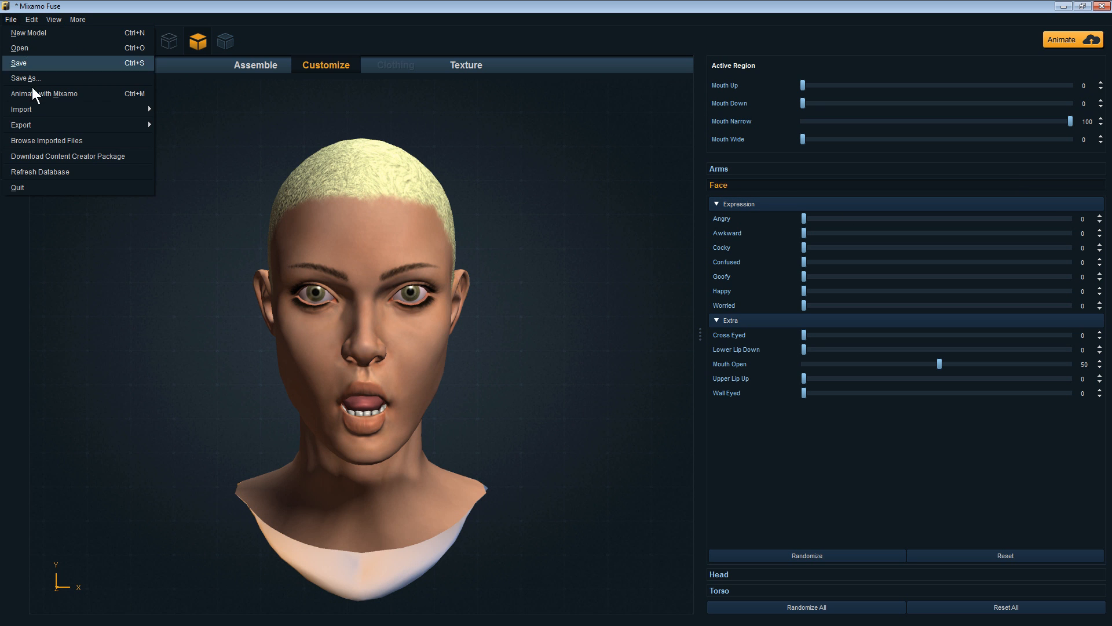
mouse_move(42, 125)
click(175, 129)
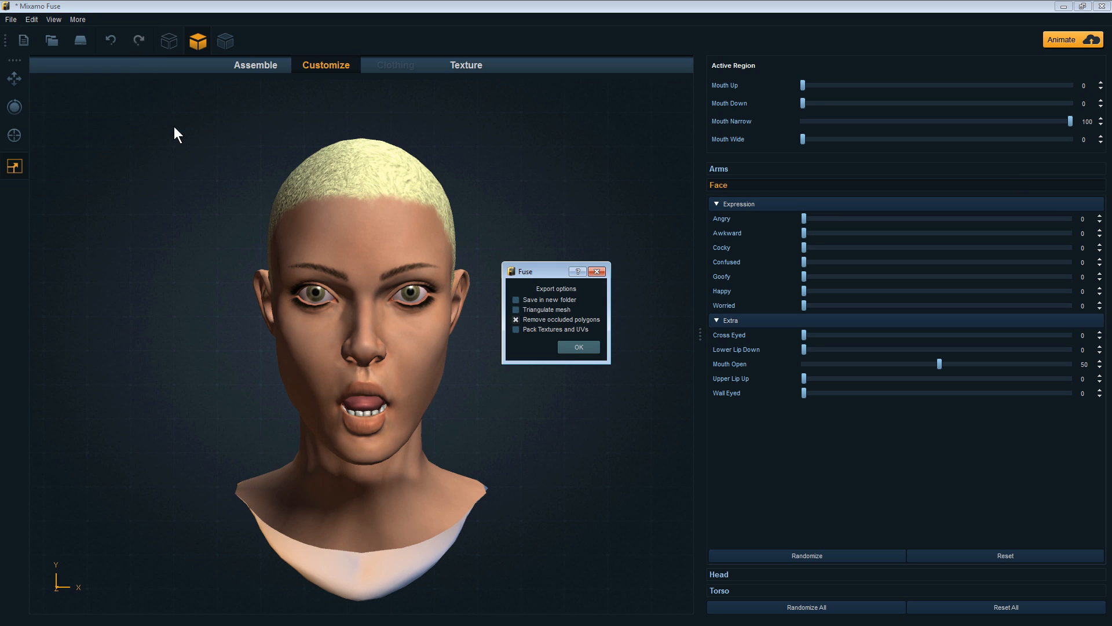
click(576, 346)
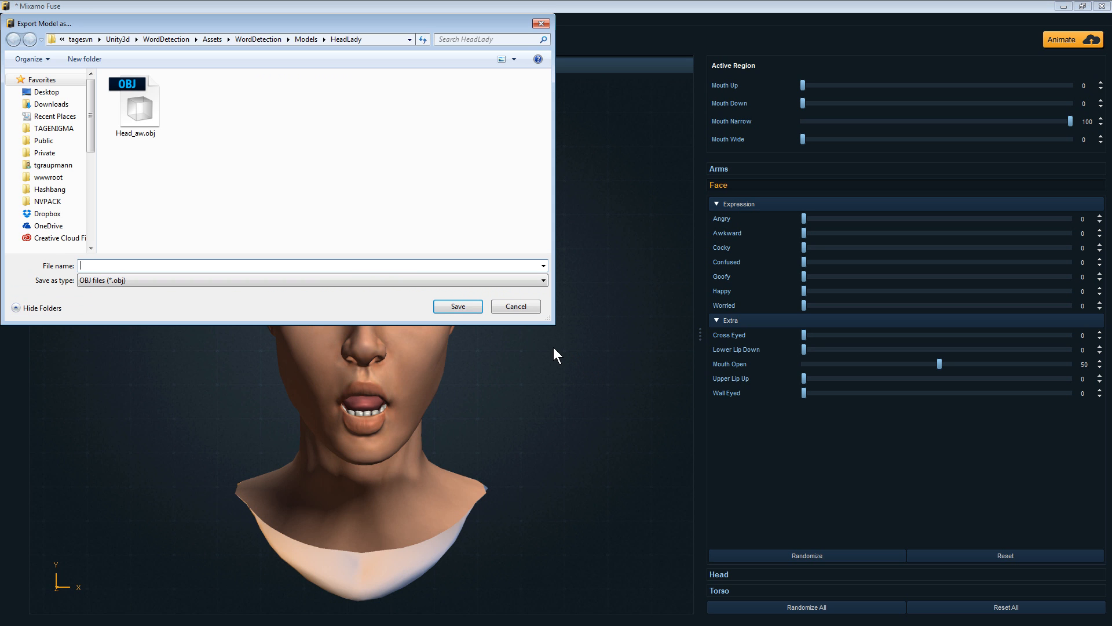
text(Head_)
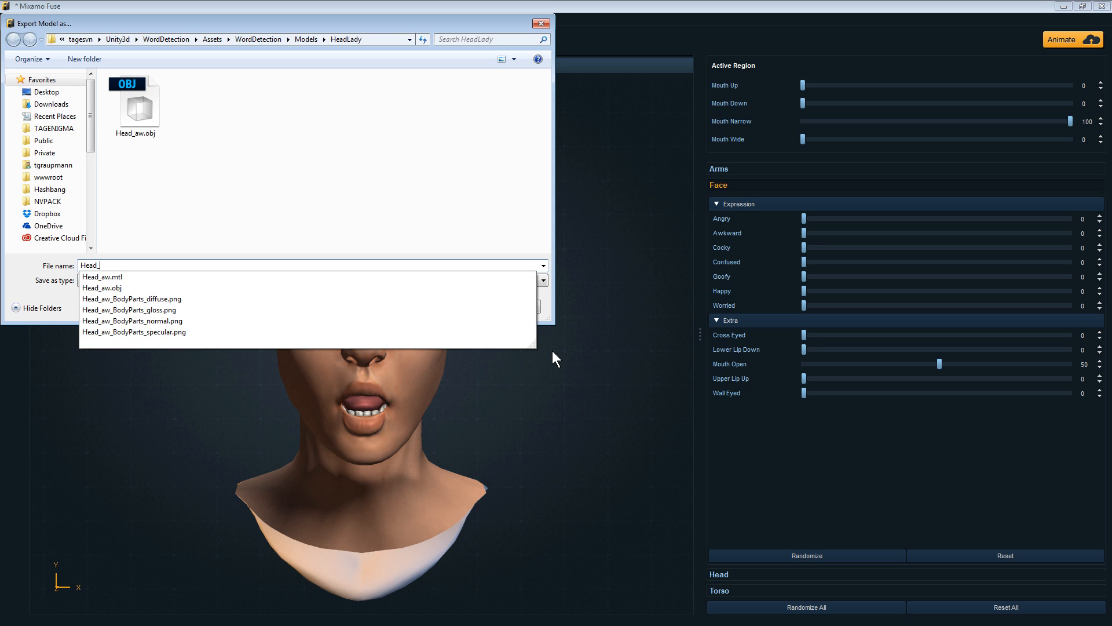
text(oo.obj)
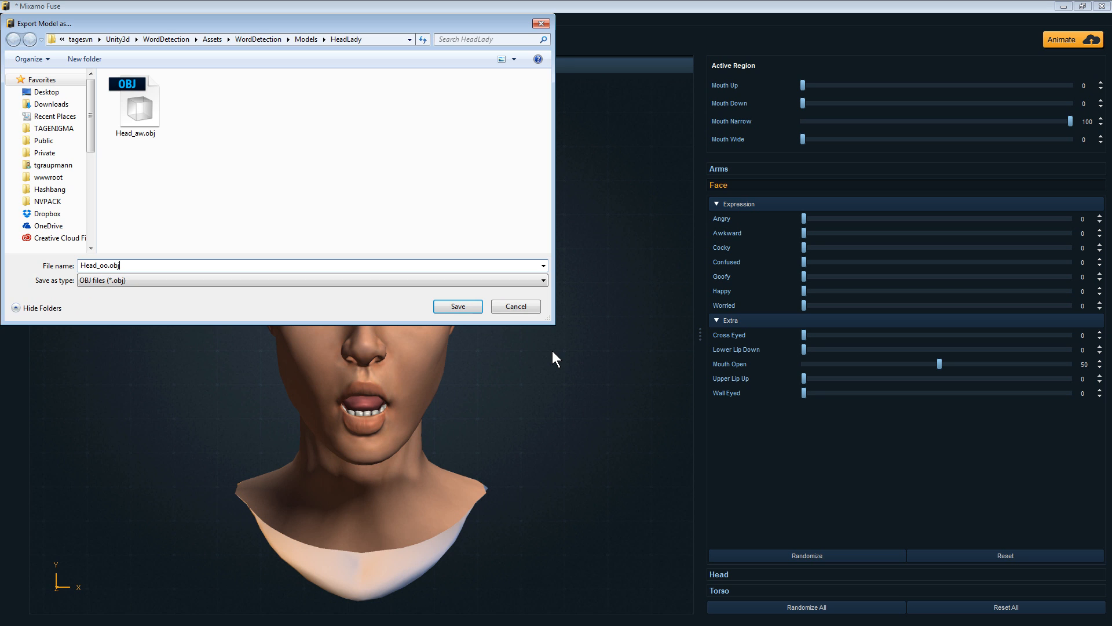
key(Return)
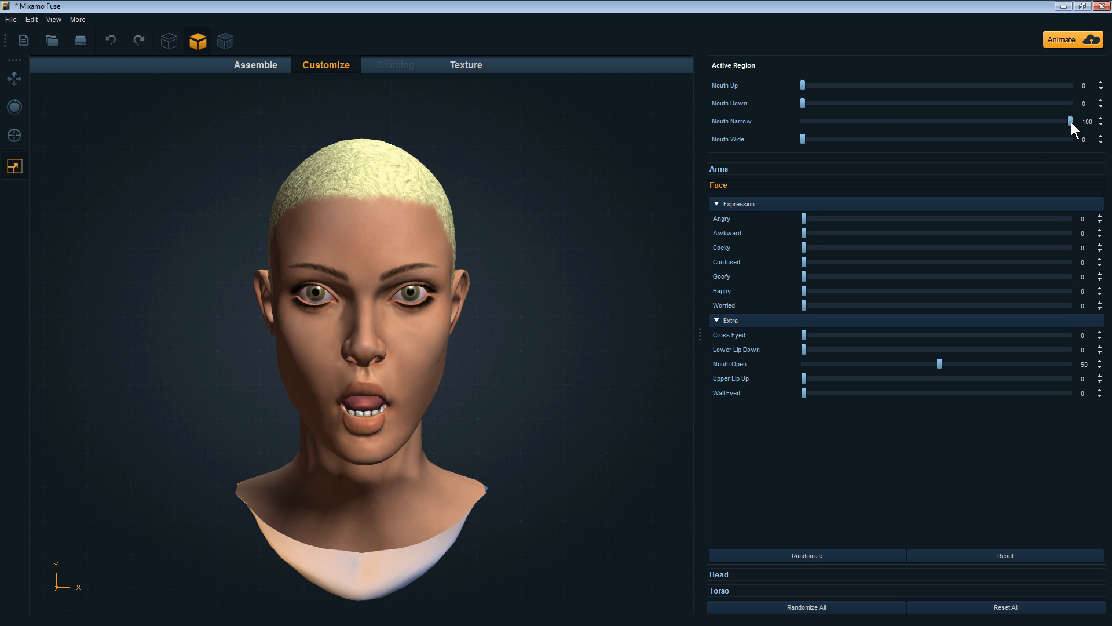
Step: Reshape the mouth with Mouth Narrow at 0, Mouth Wide at 27 and Mouth Open at 40
drag(1069, 122, 905, 138)
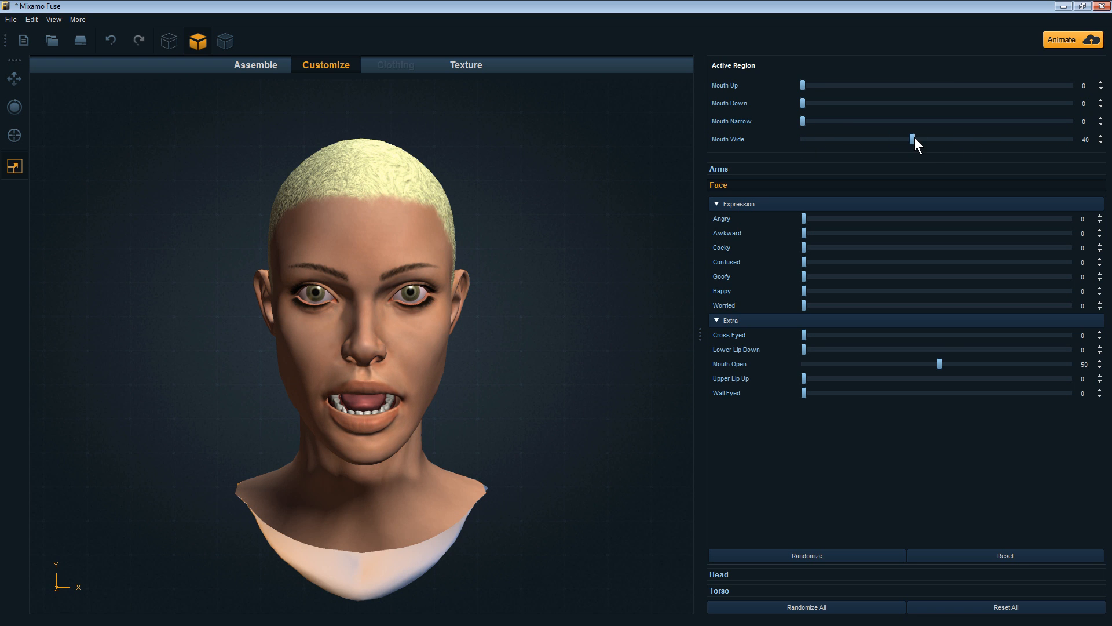
drag(939, 364, 908, 354)
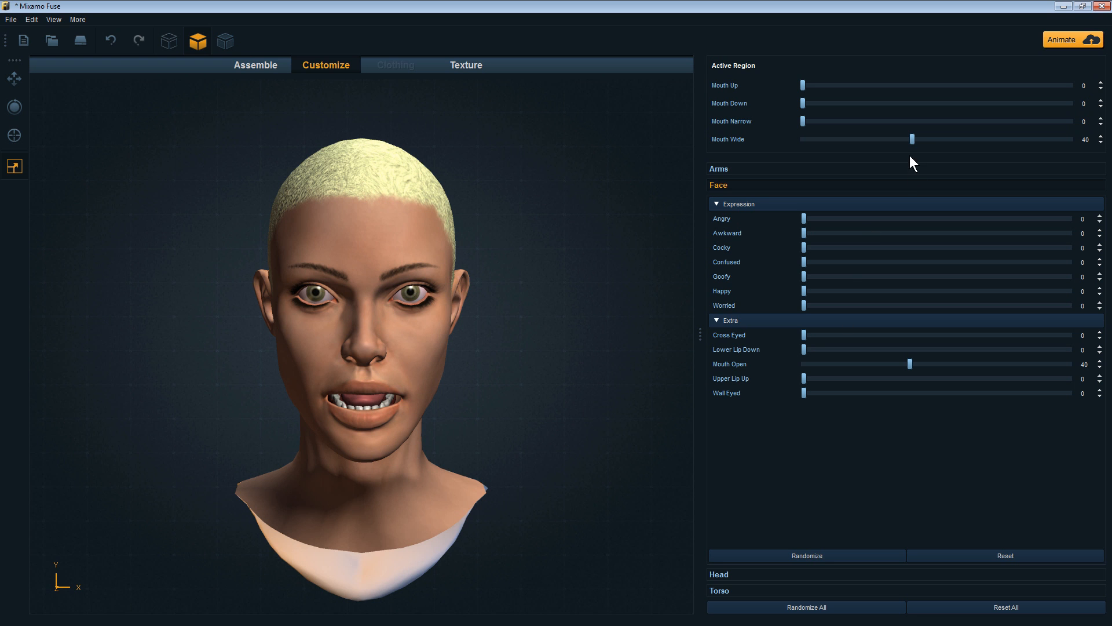
drag(911, 141, 874, 145)
Step: Export the head as an OBJ with the existing options, saving it in the HeadLady folder as Head_ee.obj
click(13, 21)
mouse_move(40, 123)
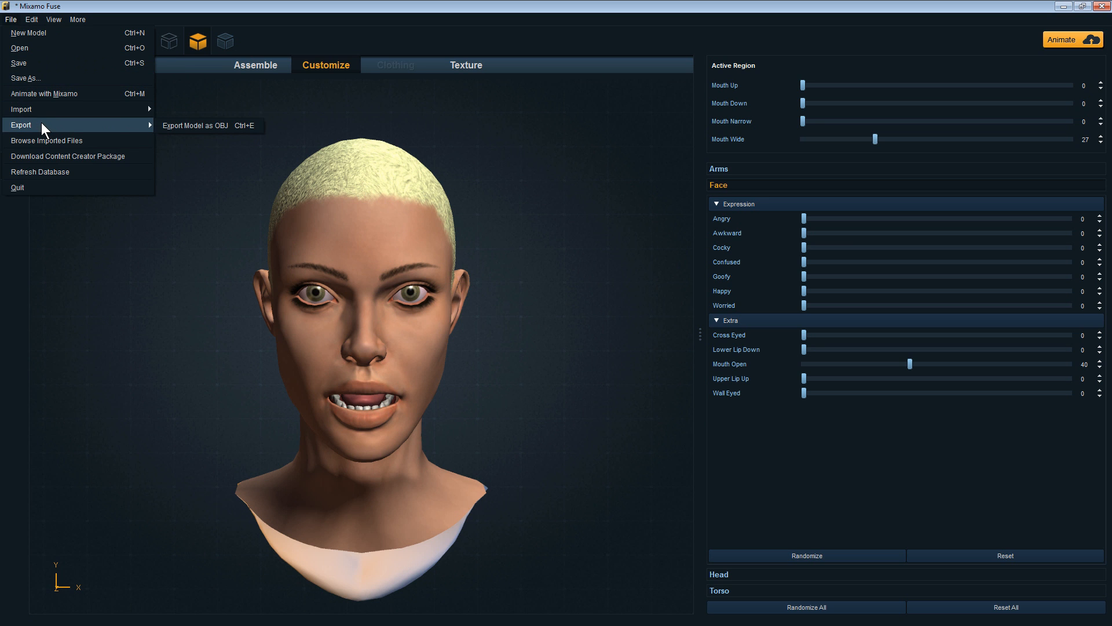
click(167, 128)
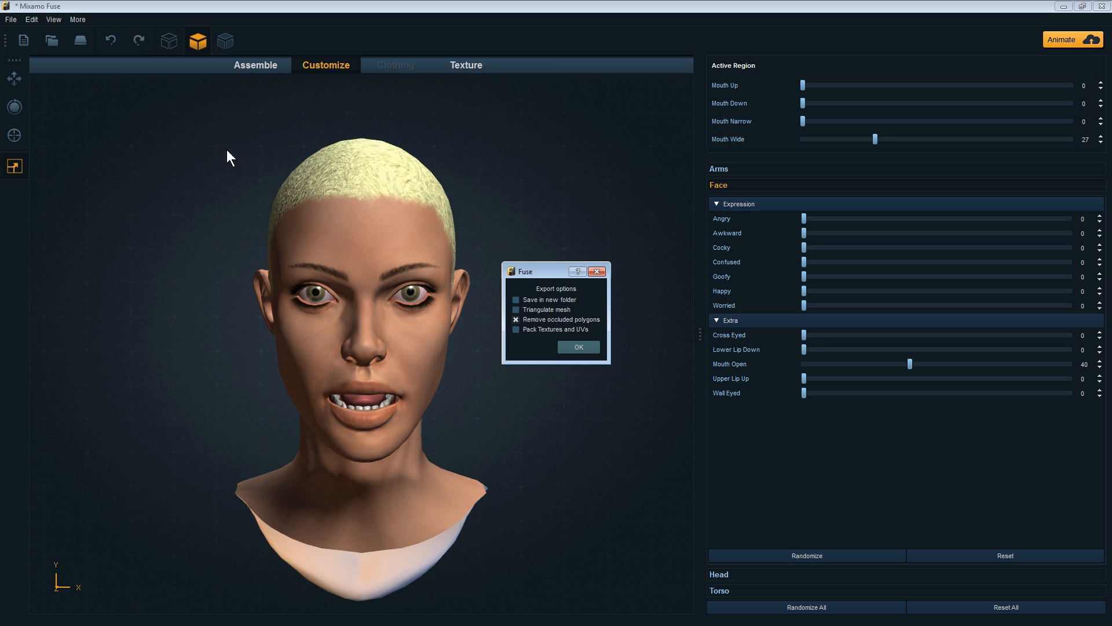
click(578, 346)
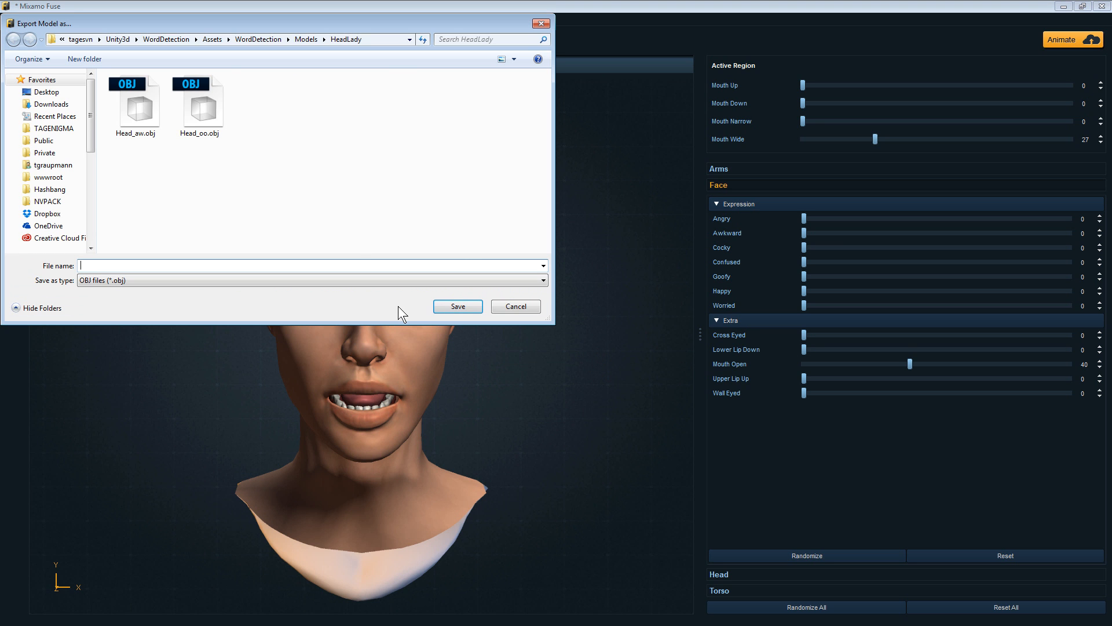
text(Head_)
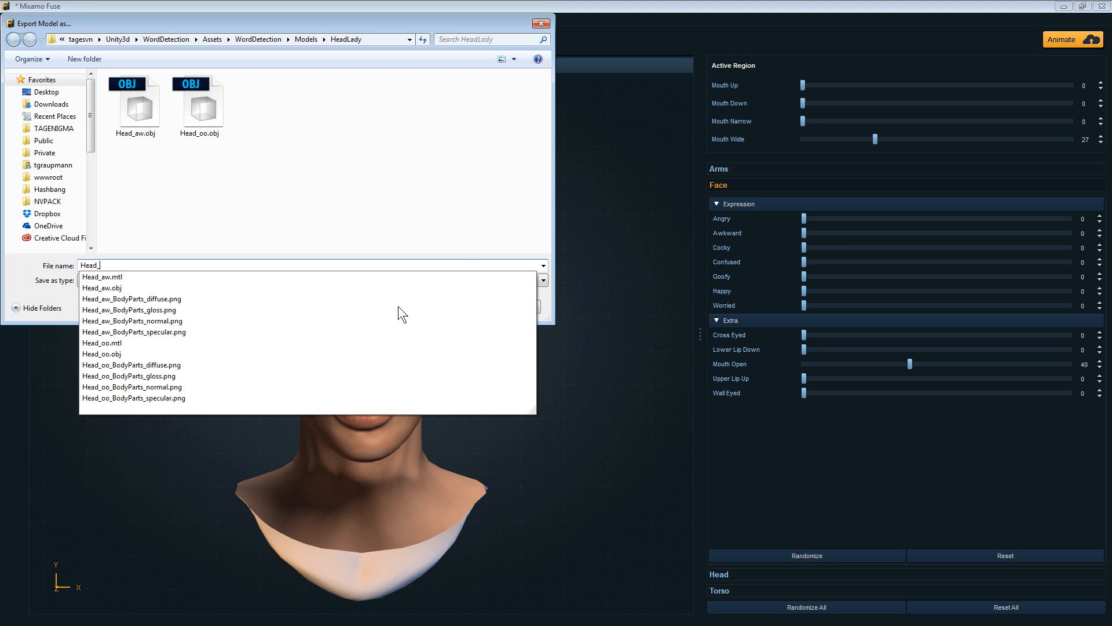
text(ee.obj)
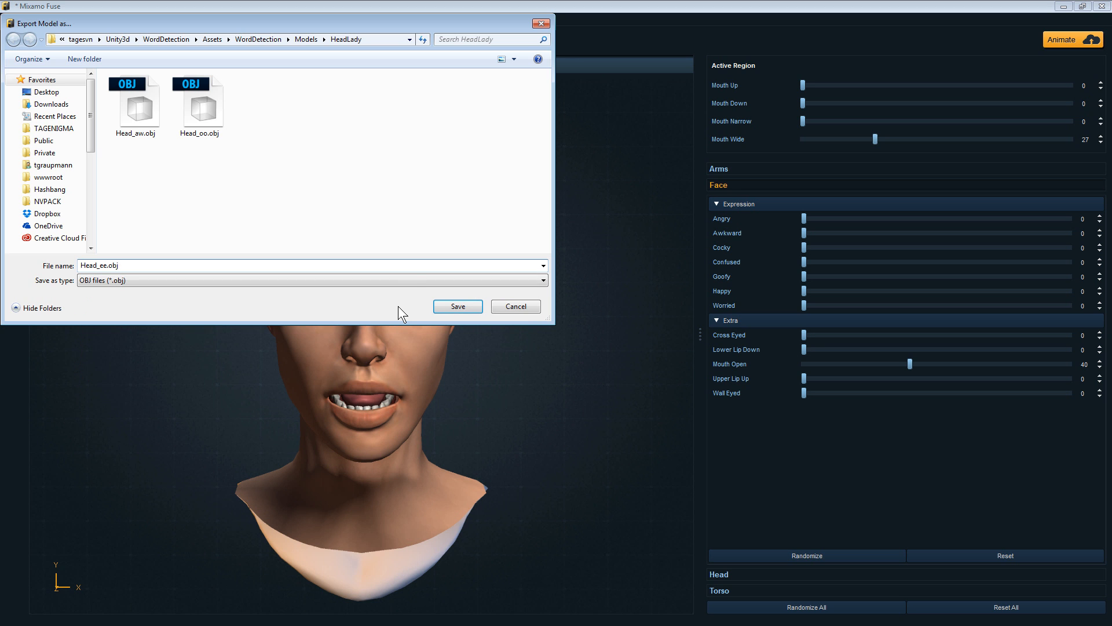
key(Return)
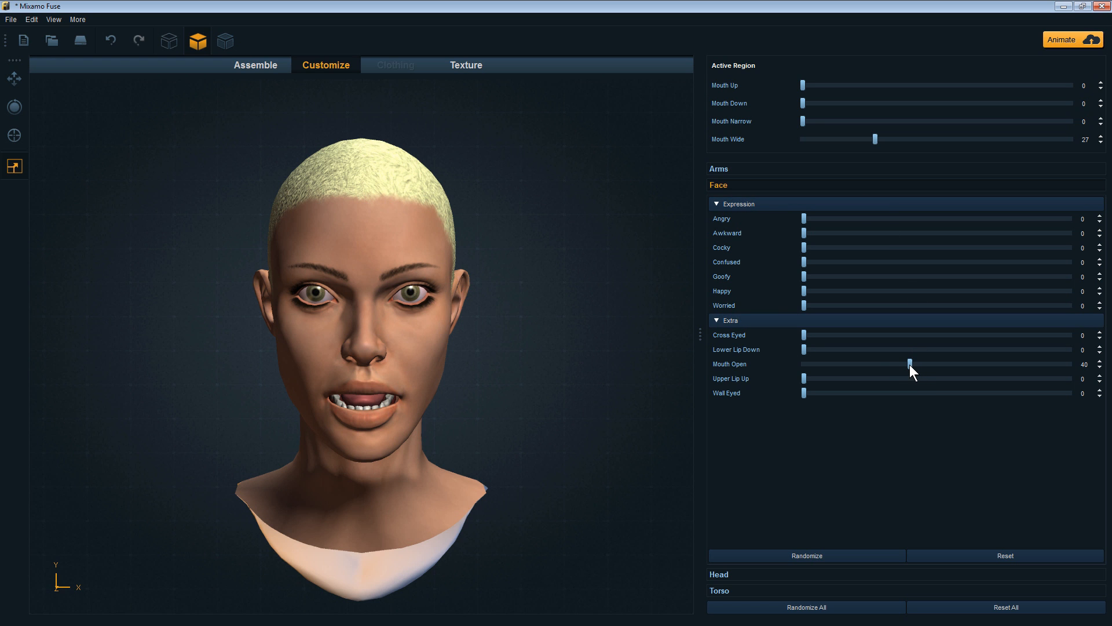
Step: Consult the lip-reading chart and set Mouth Open to 33, Mouth Wide to 0, Mouth Narrow to 56 and Awkward to 33
mouse_move(909, 364)
mouse_down()
mouse_move(874, 359)
mouse_move(889, 360)
mouse_up()
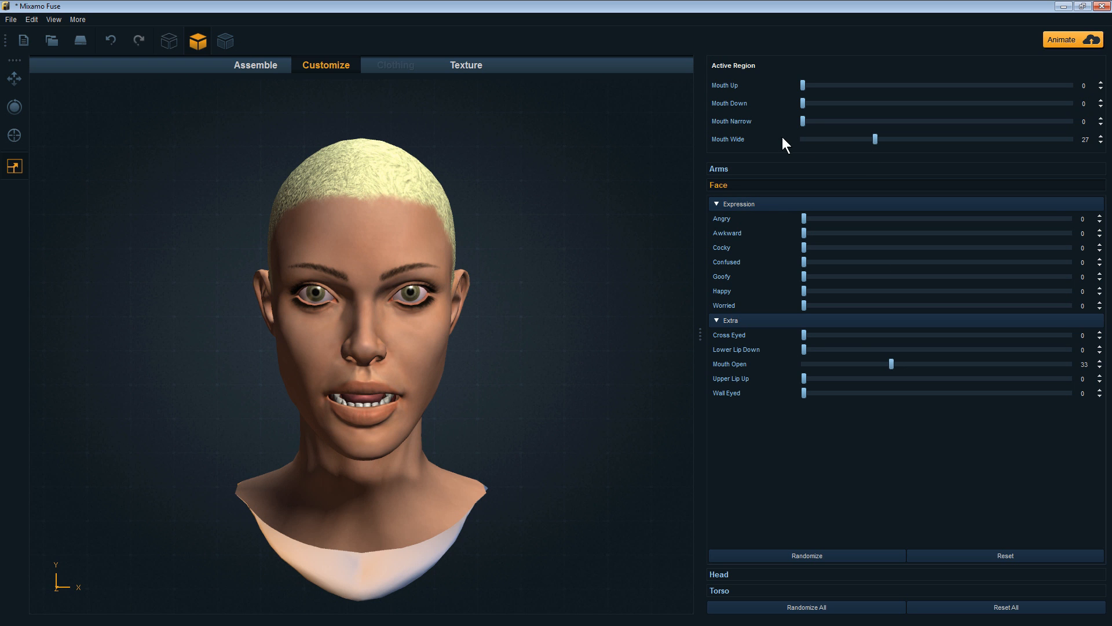
drag(818, 141, 992, 149)
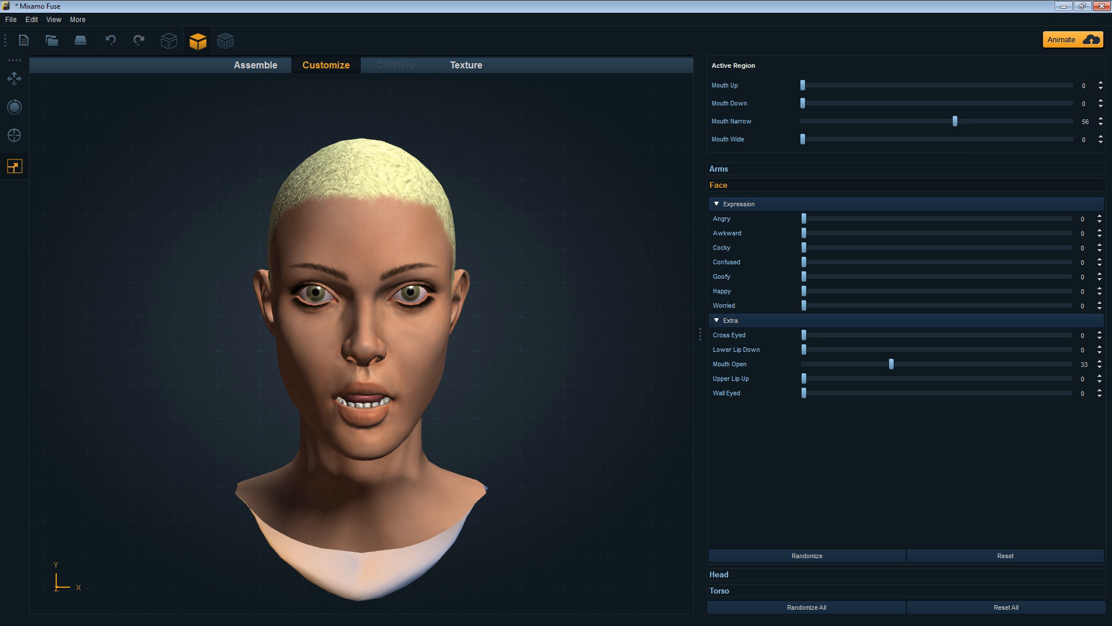
drag(521, 0, 524, 32)
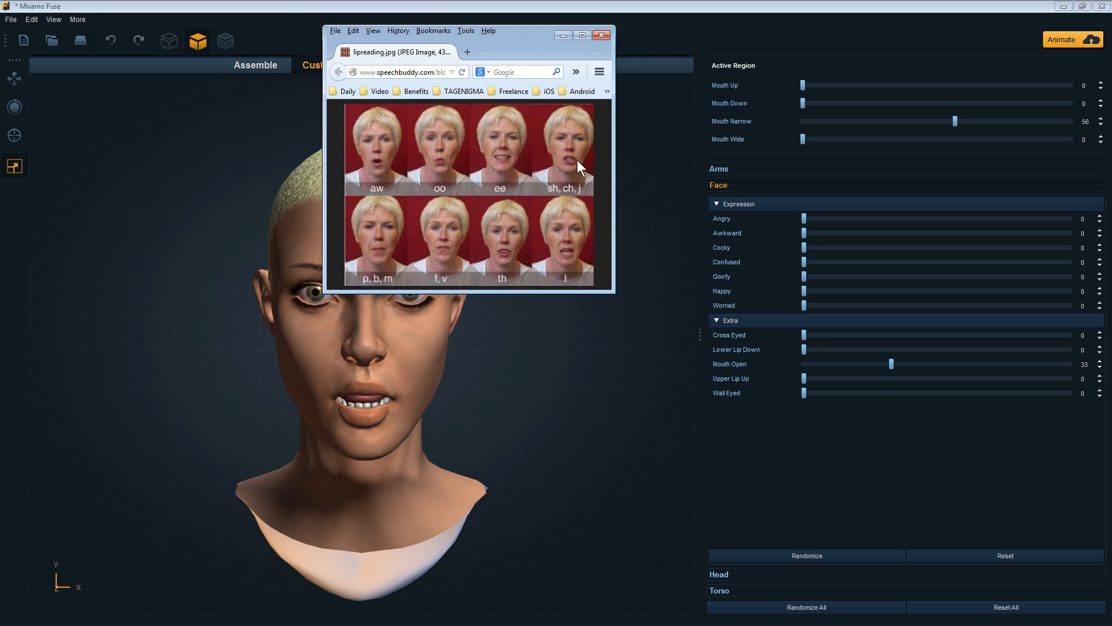
drag(514, 32, 469, 0)
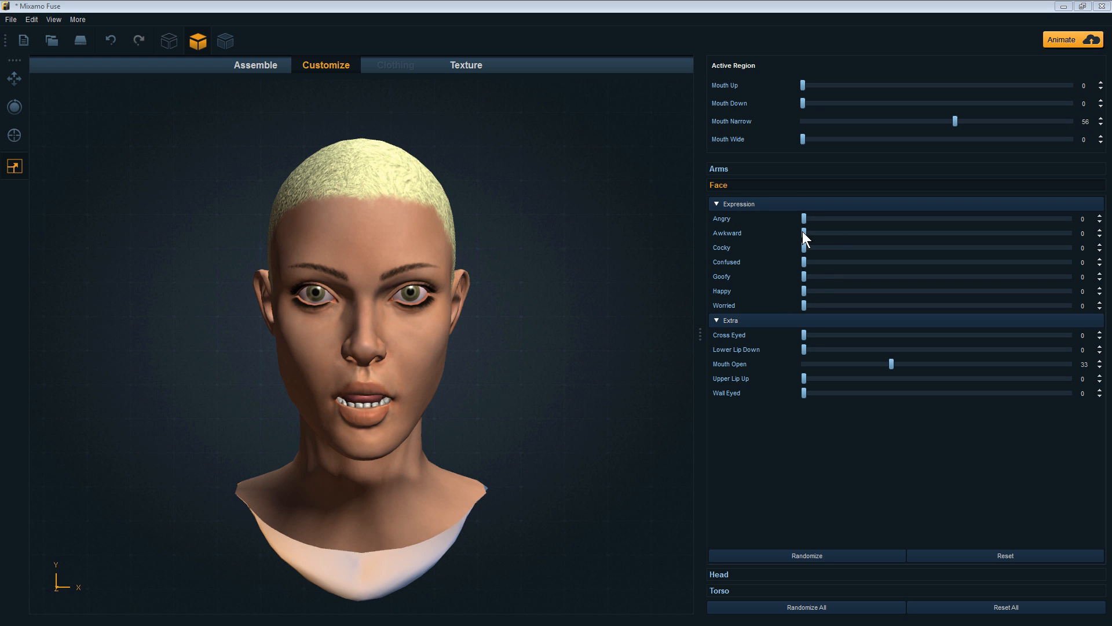
drag(805, 232, 995, 254)
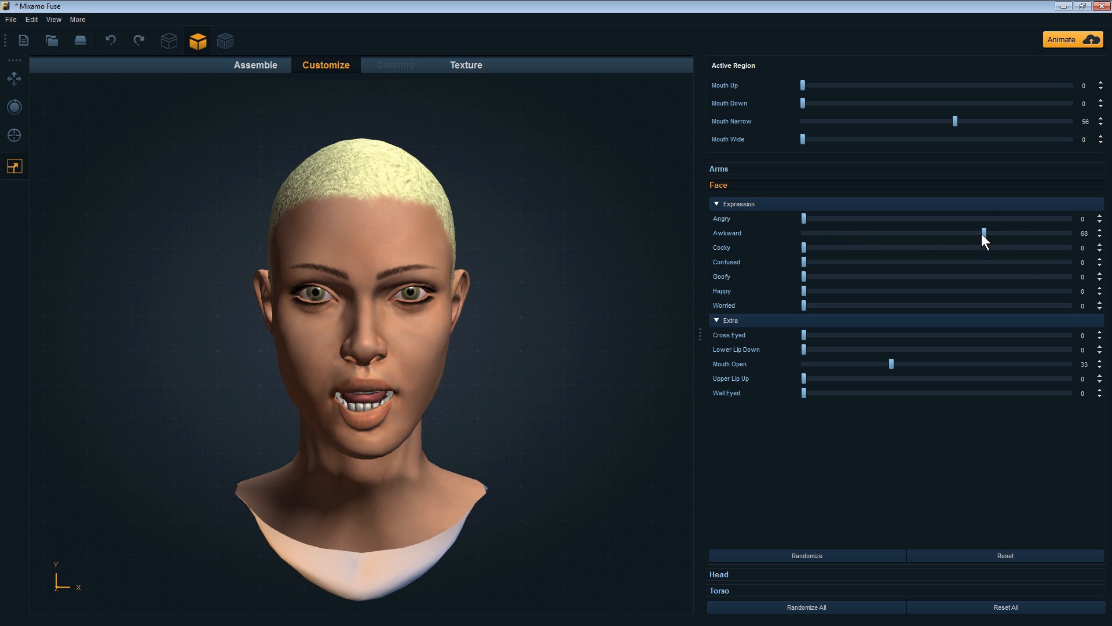
drag(978, 234, 873, 233)
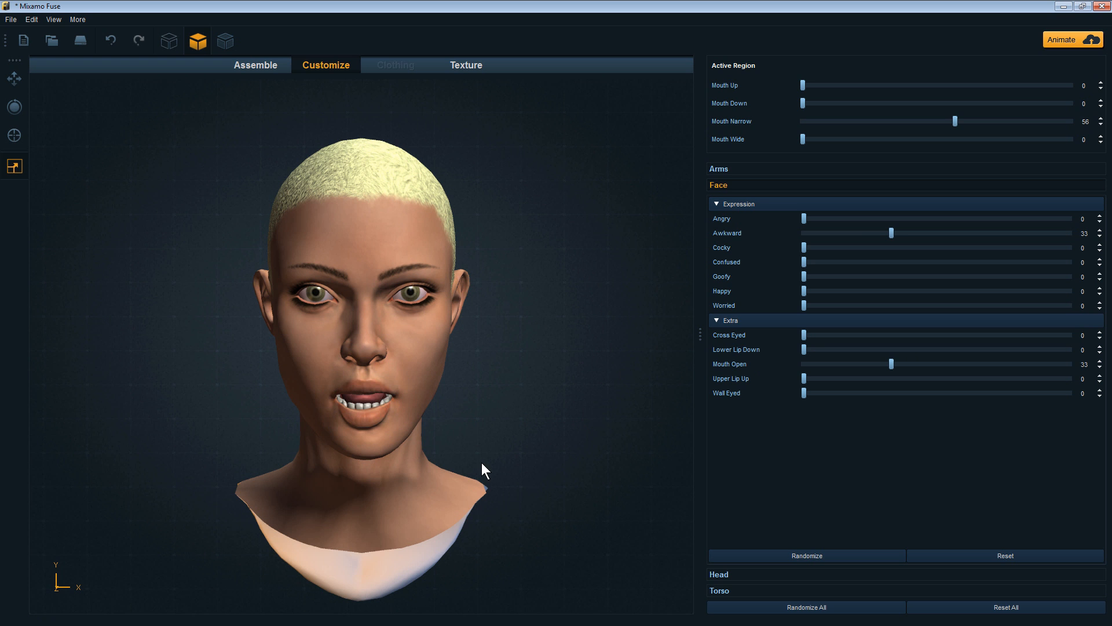
Step: Export the reshaped head to the HeadLady folder as Head_ll.obj, keeping the export options
click(13, 20)
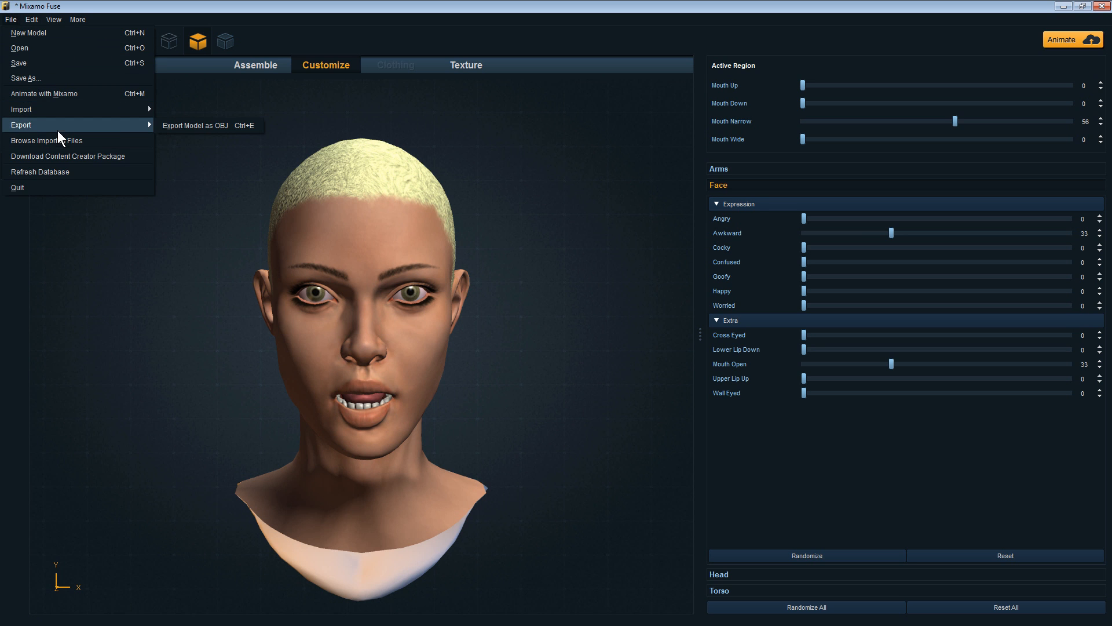
mouse_move(58, 126)
click(193, 129)
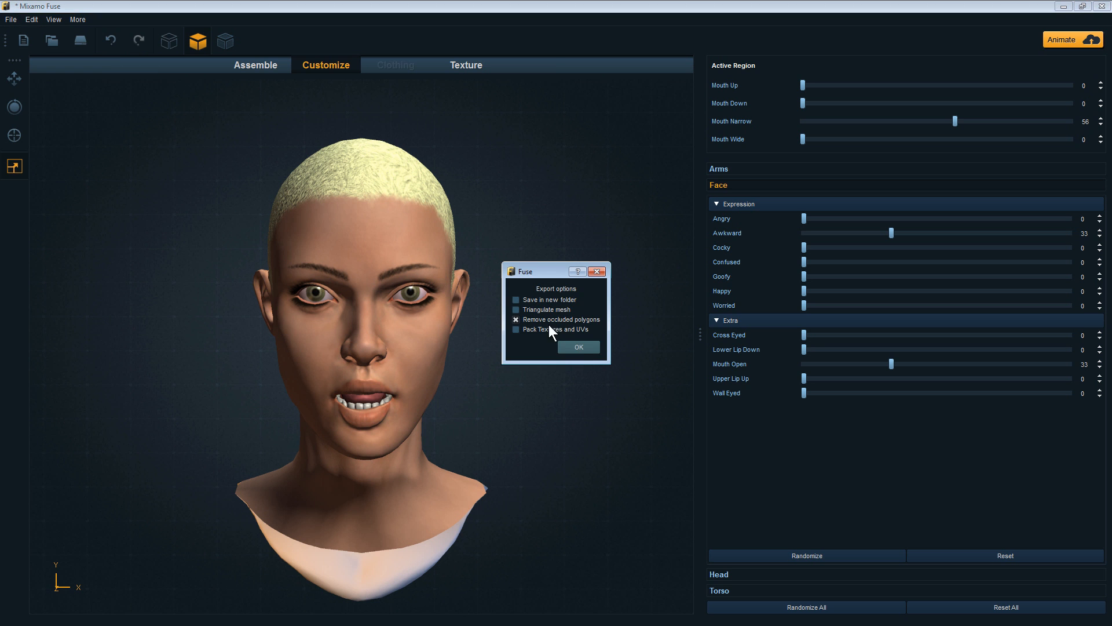
click(577, 346)
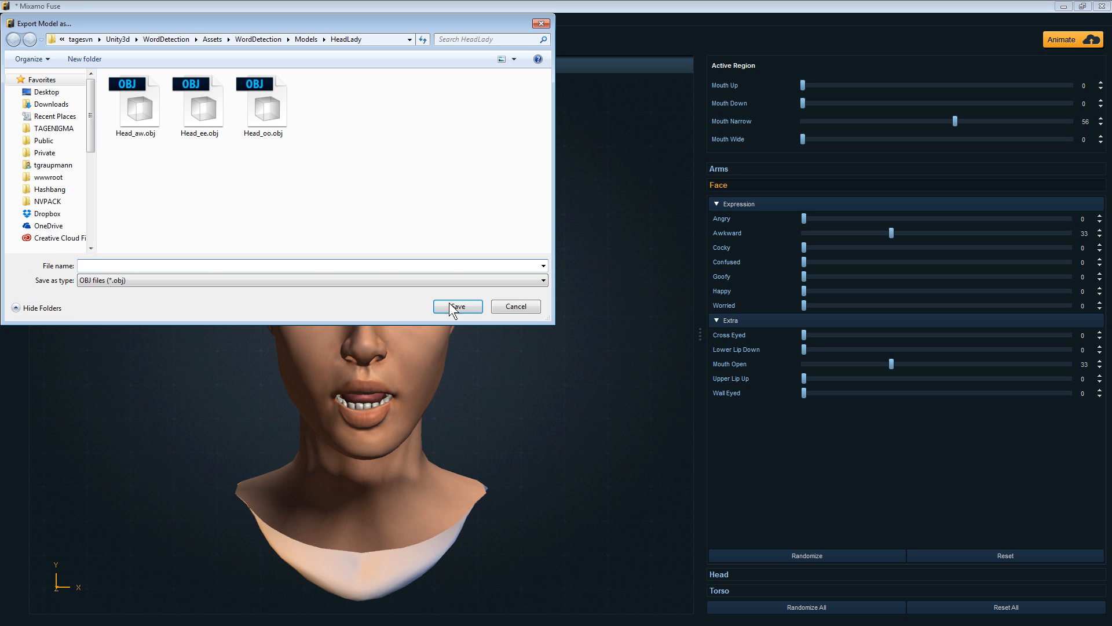
text(Hea)
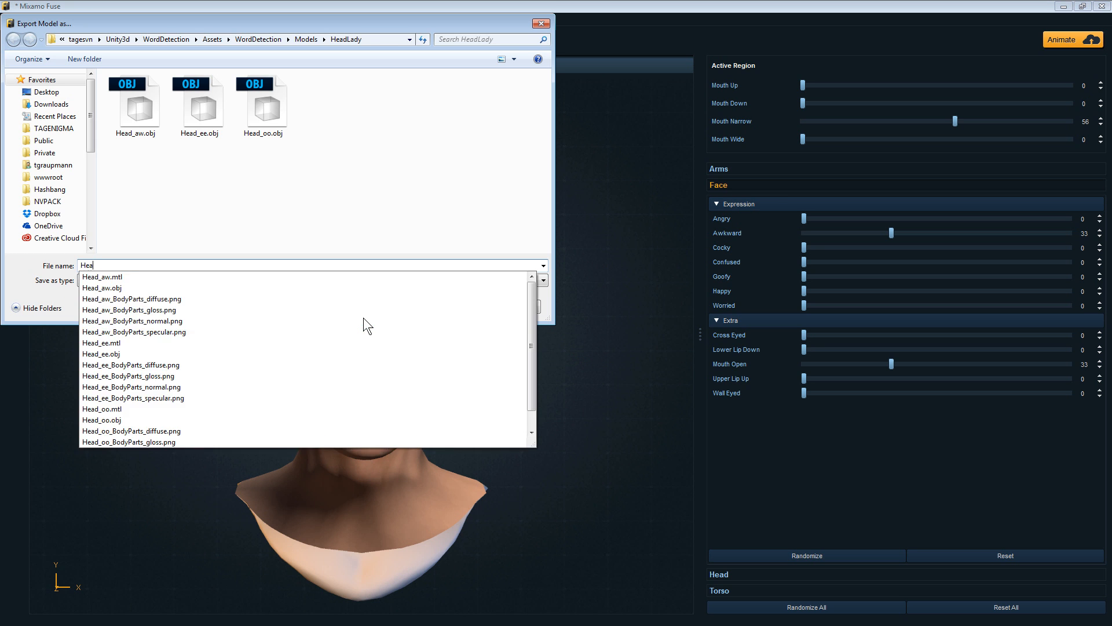
text(d_ll.obj)
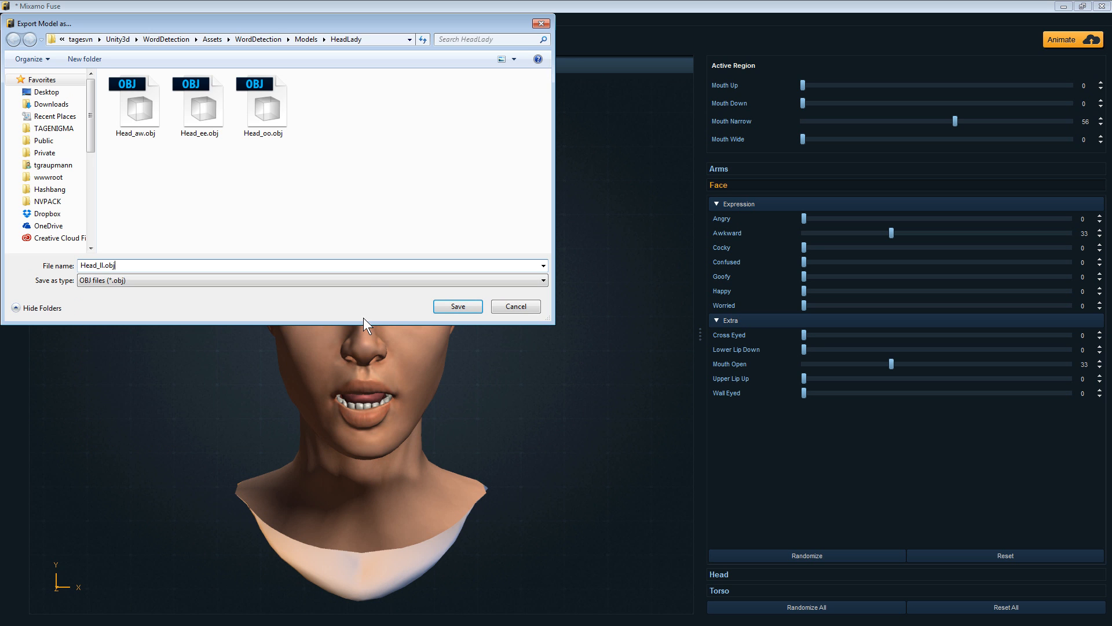
key(Return)
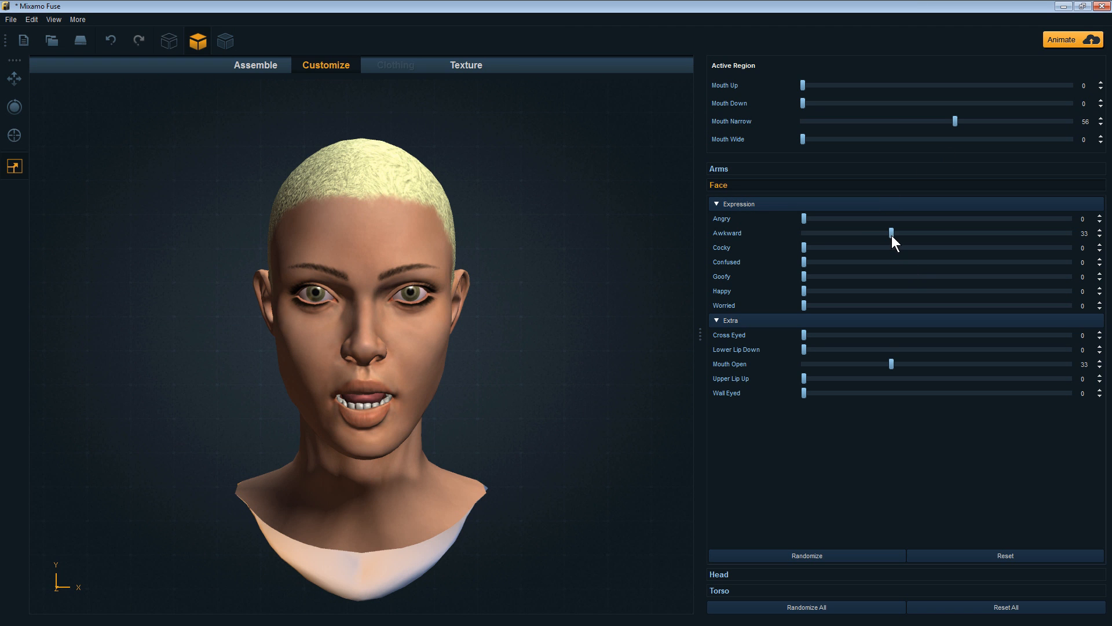
Step: Adjust the facial expression with Awkward at 20, Confused at 52 and Mouth Open at 20
drag(891, 235, 853, 222)
mouse_move(807, 307)
mouse_down()
mouse_move(895, 308)
mouse_move(916, 300)
mouse_move(870, 289)
mouse_move(972, 273)
mouse_move(777, 283)
mouse_move(931, 273)
mouse_move(828, 260)
mouse_move(960, 262)
mouse_move(787, 257)
mouse_move(937, 262)
mouse_move(802, 267)
mouse_move(809, 289)
mouse_up()
drag(805, 277, 941, 256)
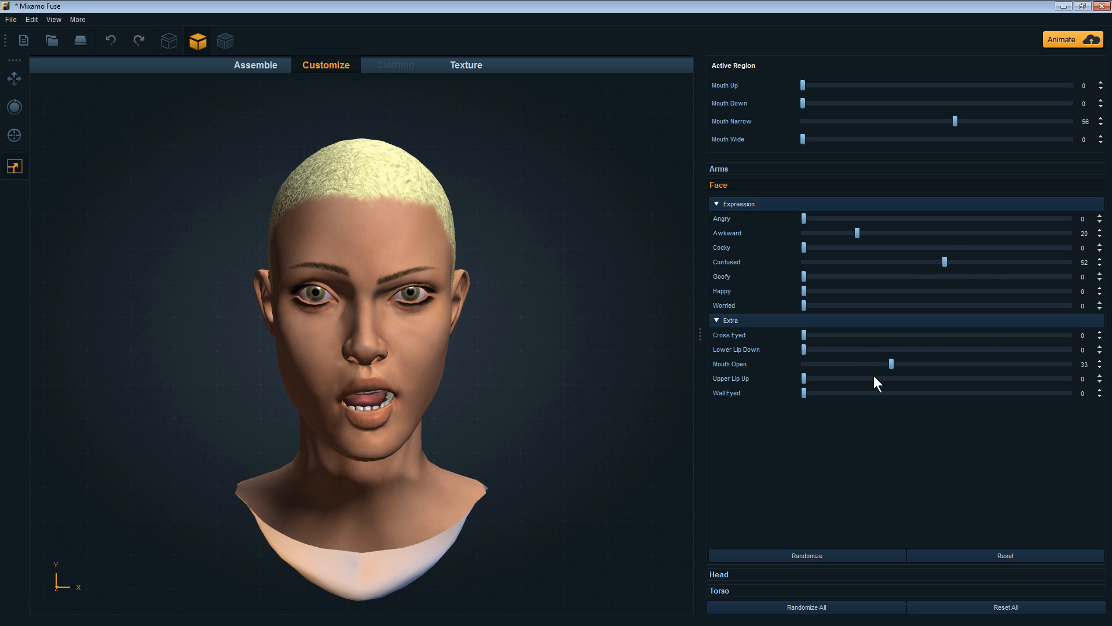
drag(895, 364, 858, 359)
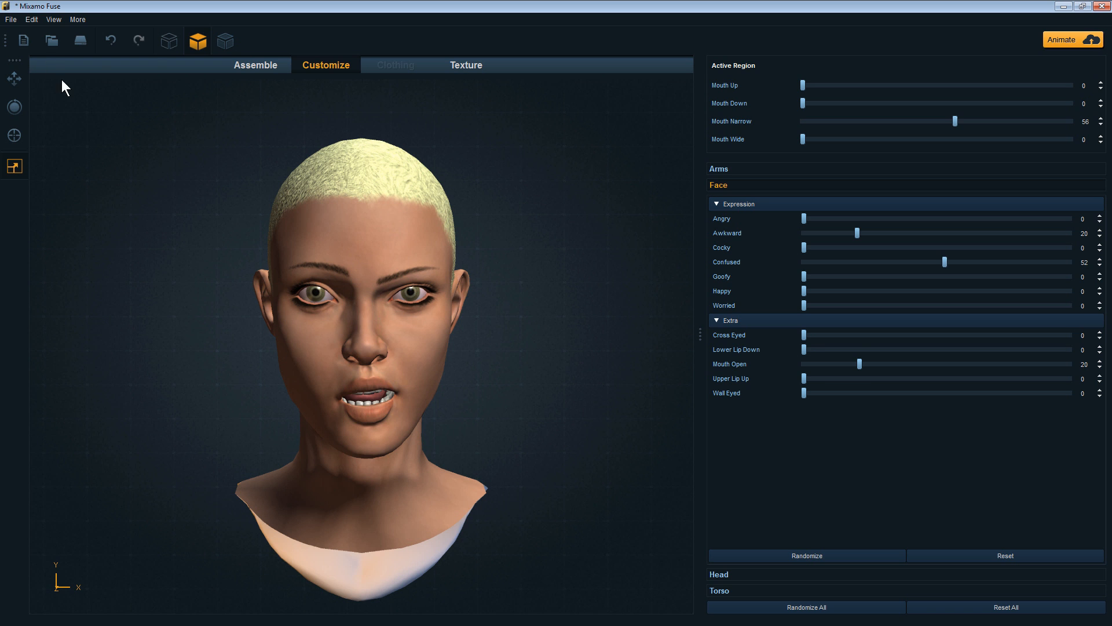
Step: Export the head with this expression to the HeadLady folder as Head_rr.obj
click(8, 20)
mouse_move(101, 122)
click(170, 125)
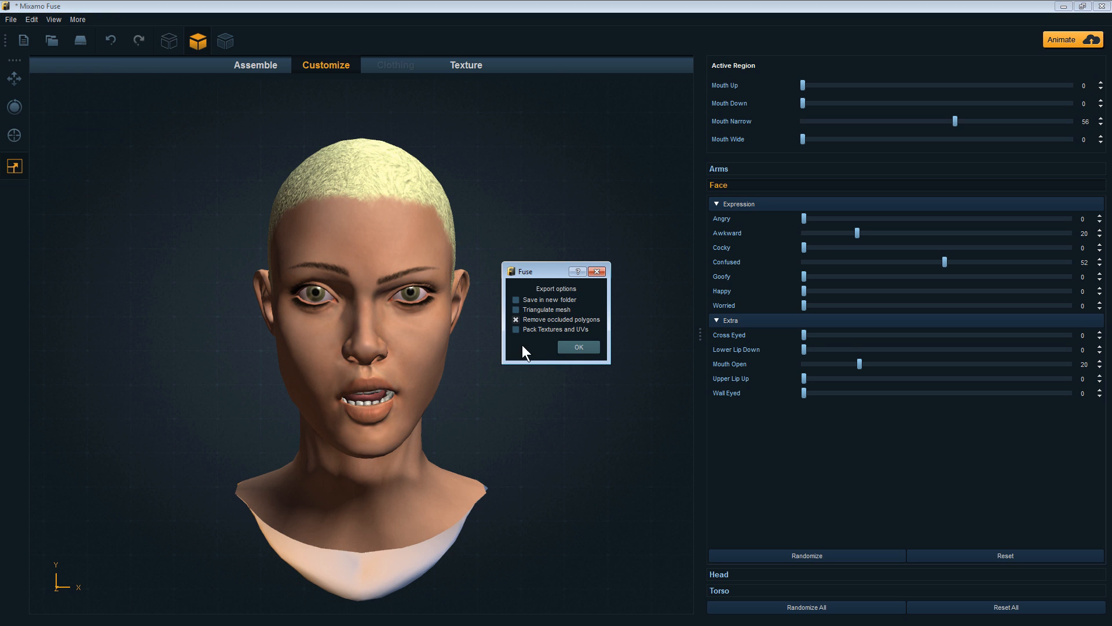
click(578, 347)
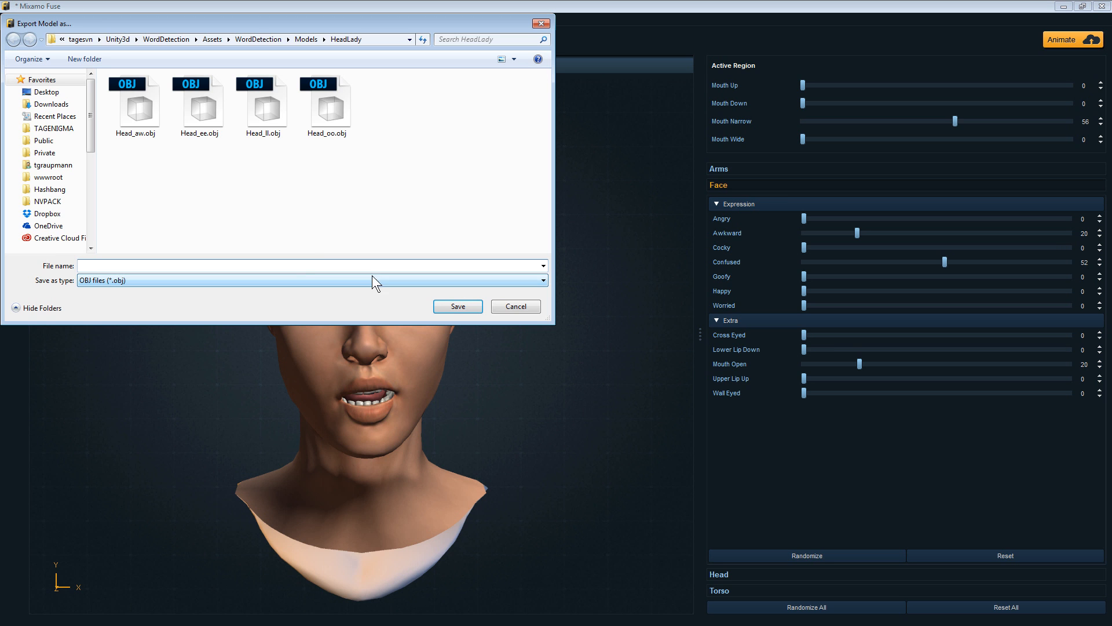
text(Head)
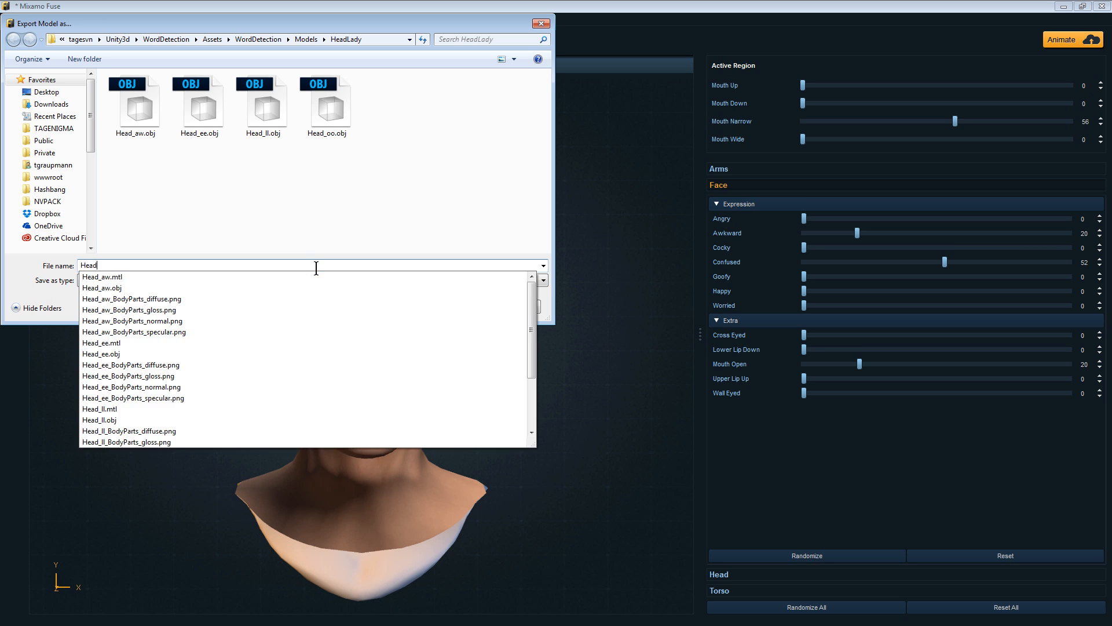
text(_rr.obj)
key(Return)
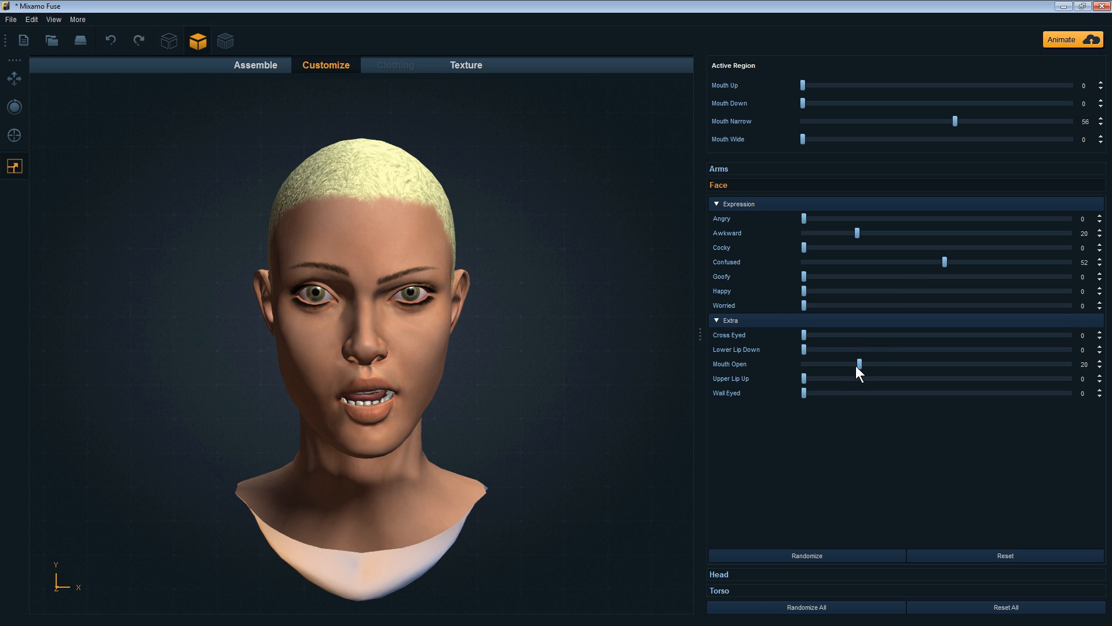
Step: Set Mouth Open to 18 and export the head to the HeadLady folder as Head_th.obj
mouse_move(858, 363)
mouse_down()
mouse_move(833, 363)
mouse_move(890, 362)
mouse_move(851, 363)
mouse_up()
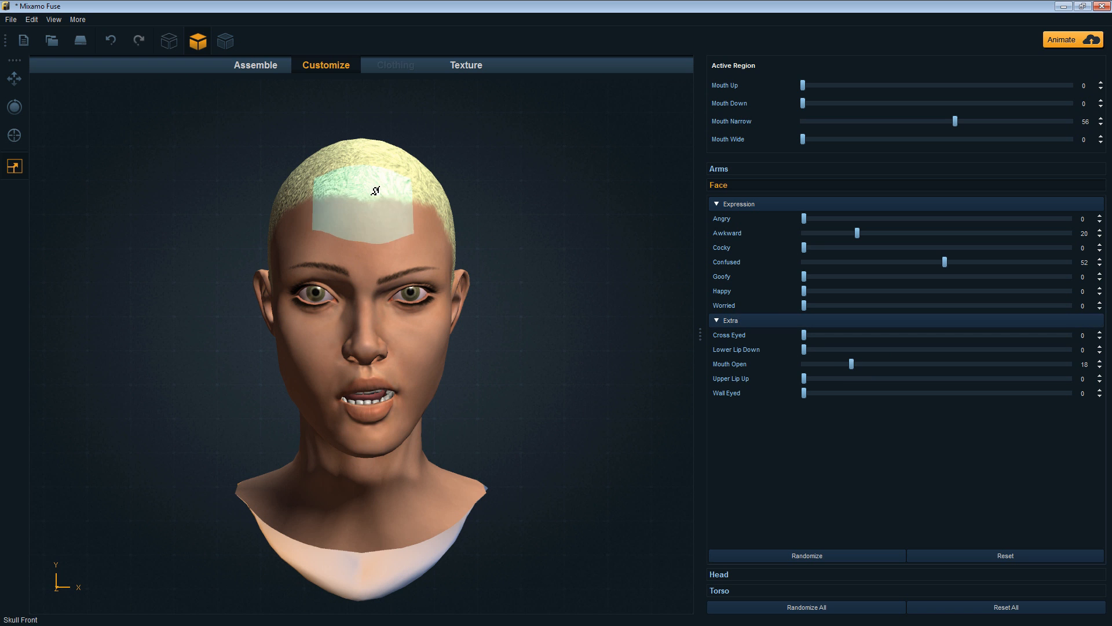
click(9, 21)
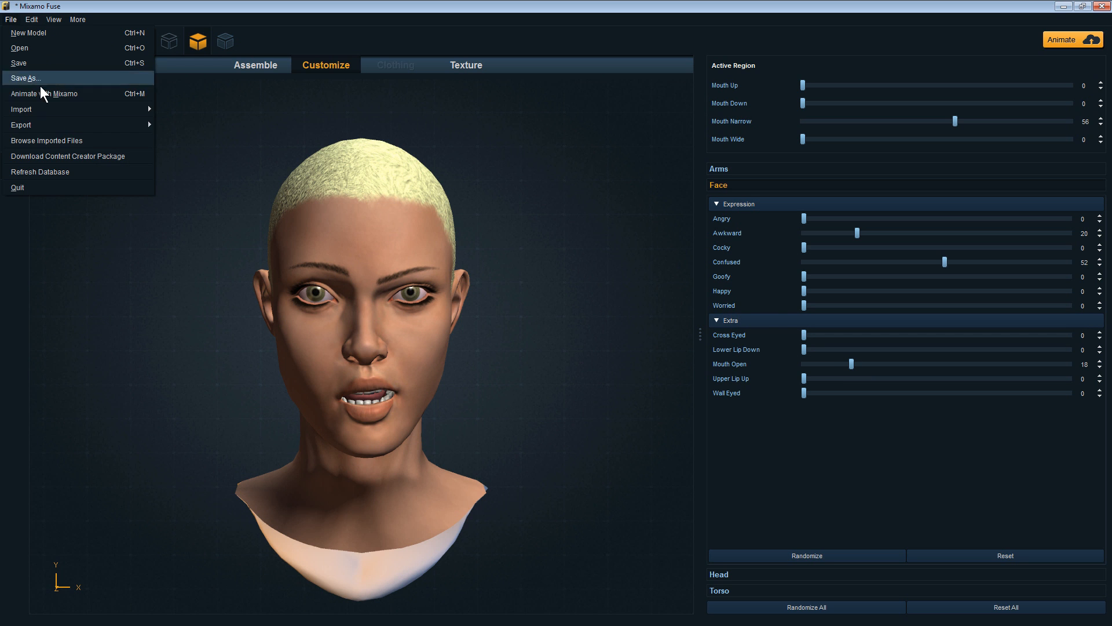
mouse_move(57, 123)
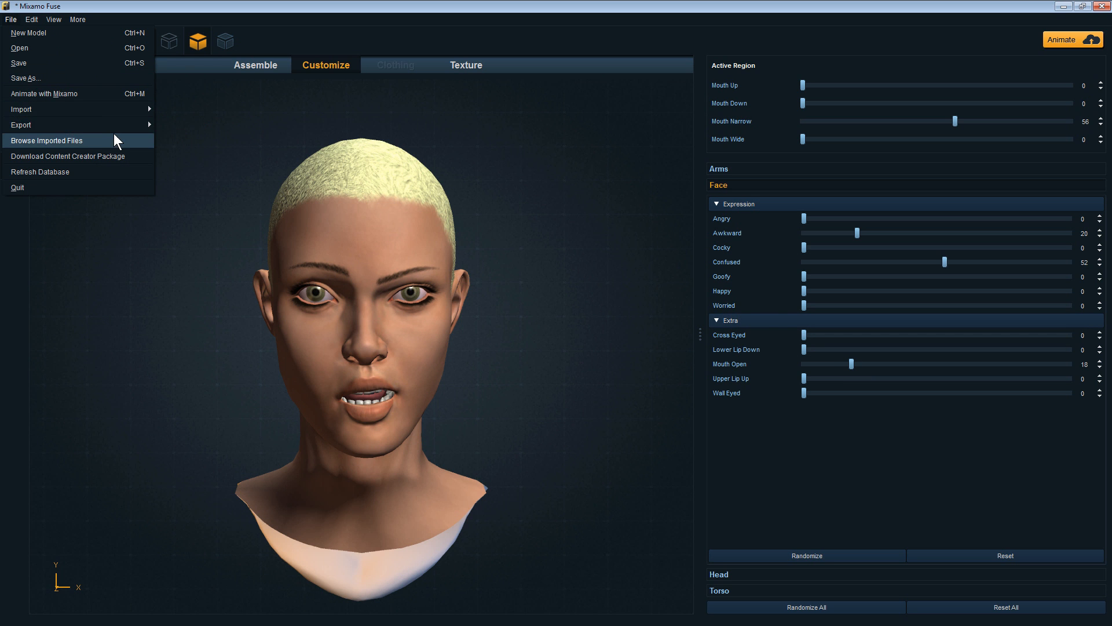
click(181, 128)
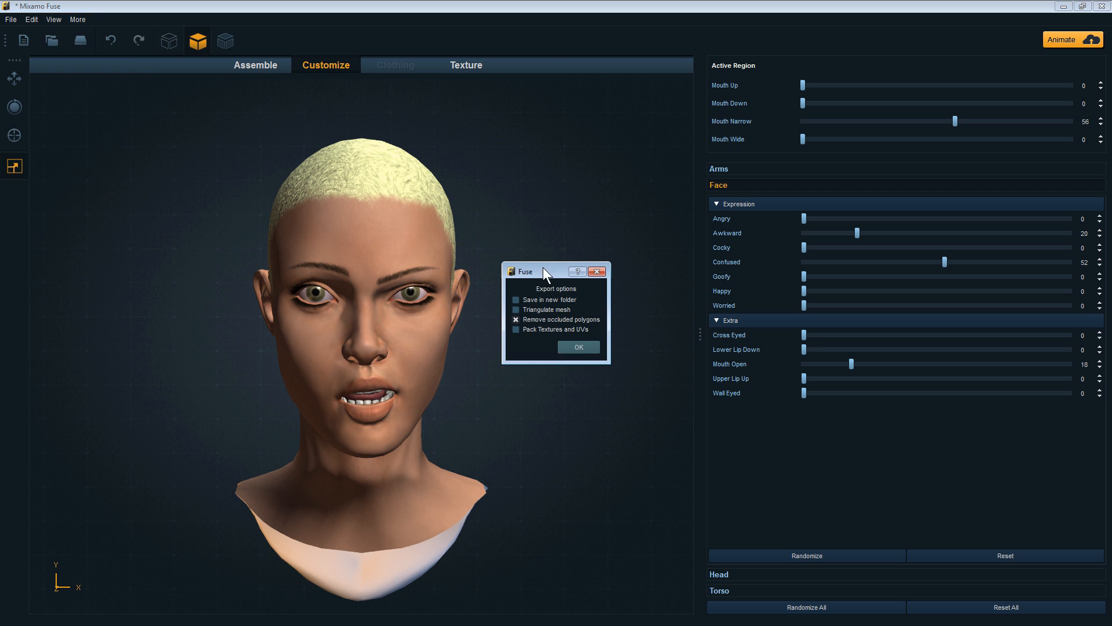
click(577, 347)
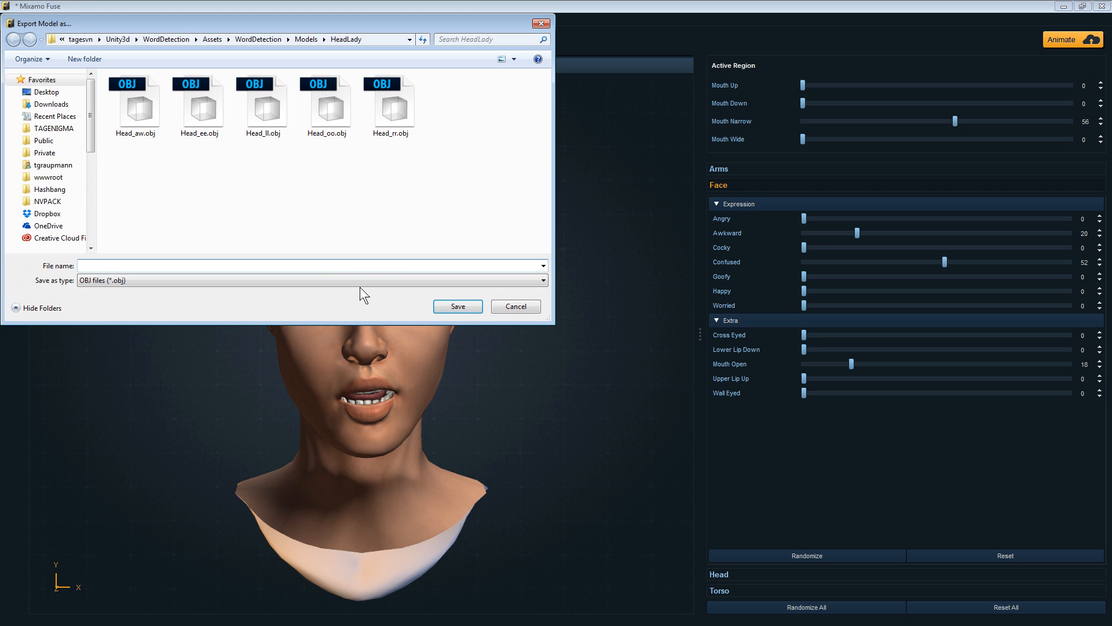
text(Head_th.obj)
key(Return)
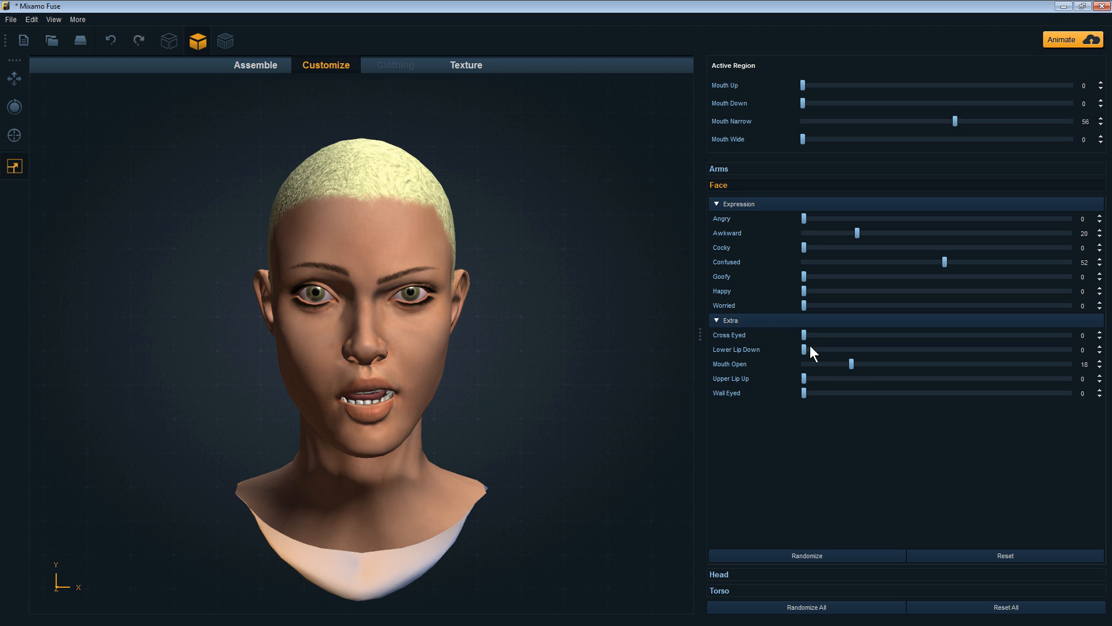
Step: Change the facial expression by setting Awkward to 0 and Confused to 17
drag(805, 351, 703, 336)
drag(856, 235, 734, 223)
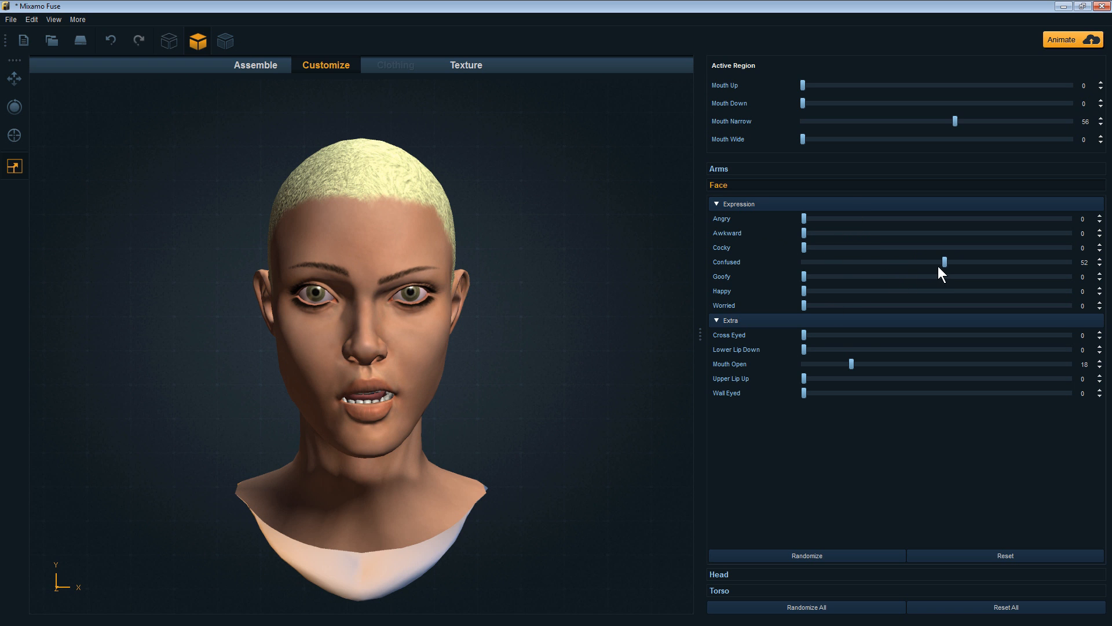
drag(944, 266, 865, 255)
mouse_move(826, 250)
mouse_down()
mouse_move(866, 249)
mouse_move(841, 249)
mouse_up()
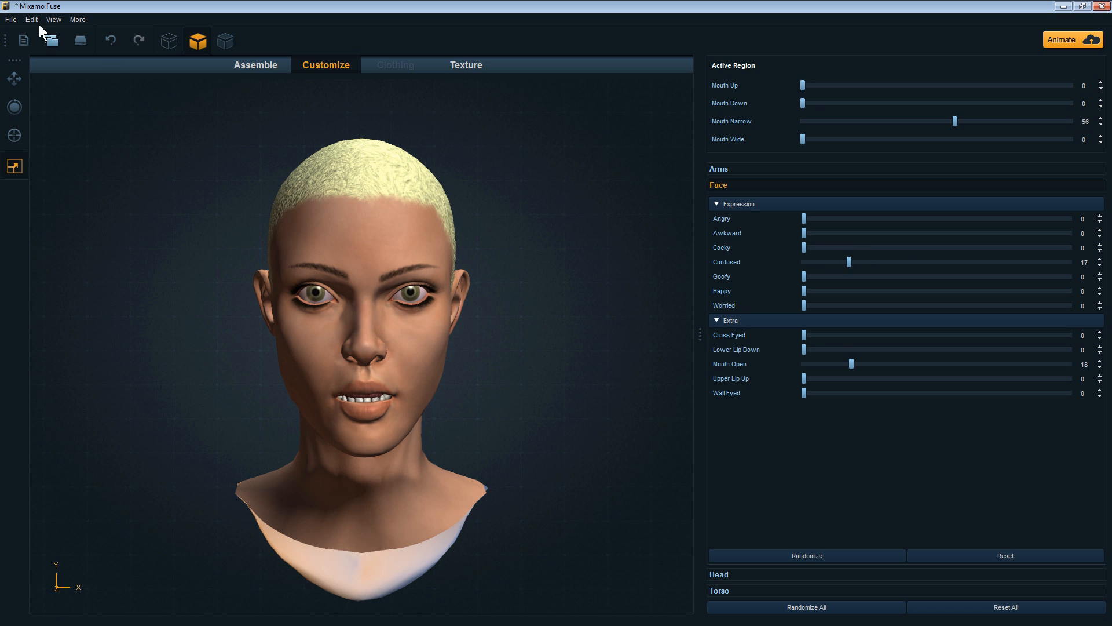
Step: Export the head with the current expression to the HeadLady folder as Head_ch.obj, keeping the default export options
click(10, 19)
mouse_move(44, 126)
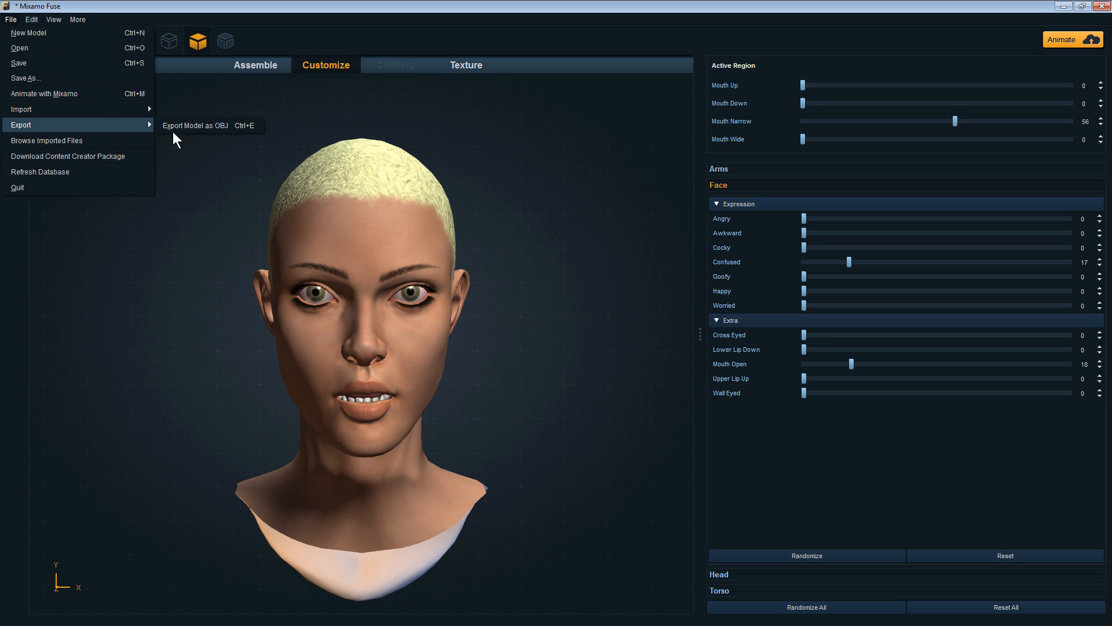
click(191, 126)
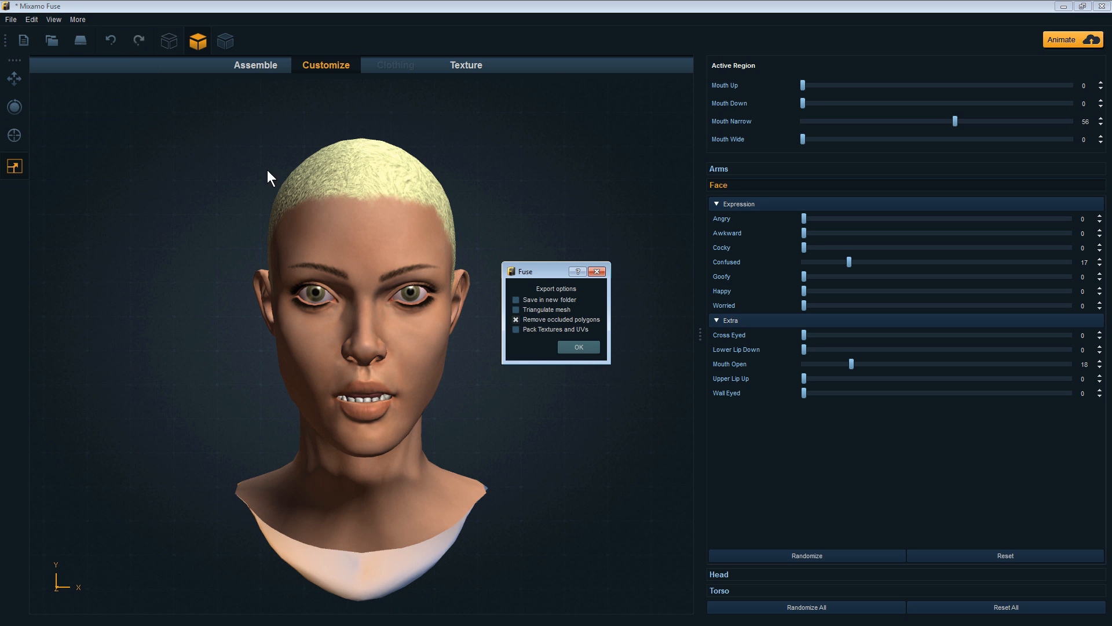
click(585, 348)
text(H)
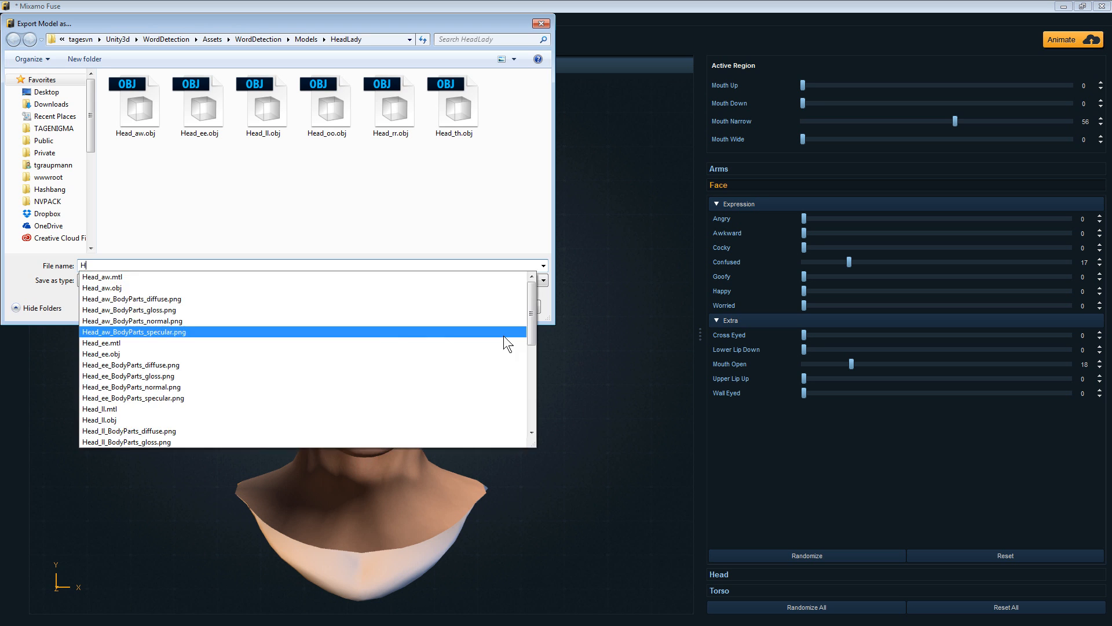
text(ead_ch.obj)
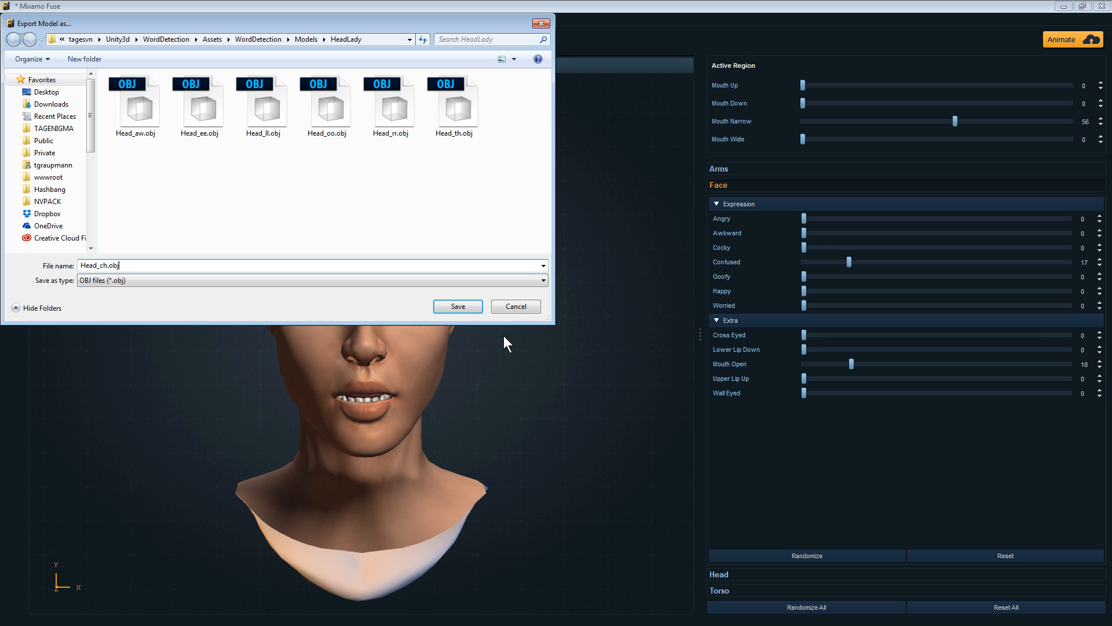
key(Return)
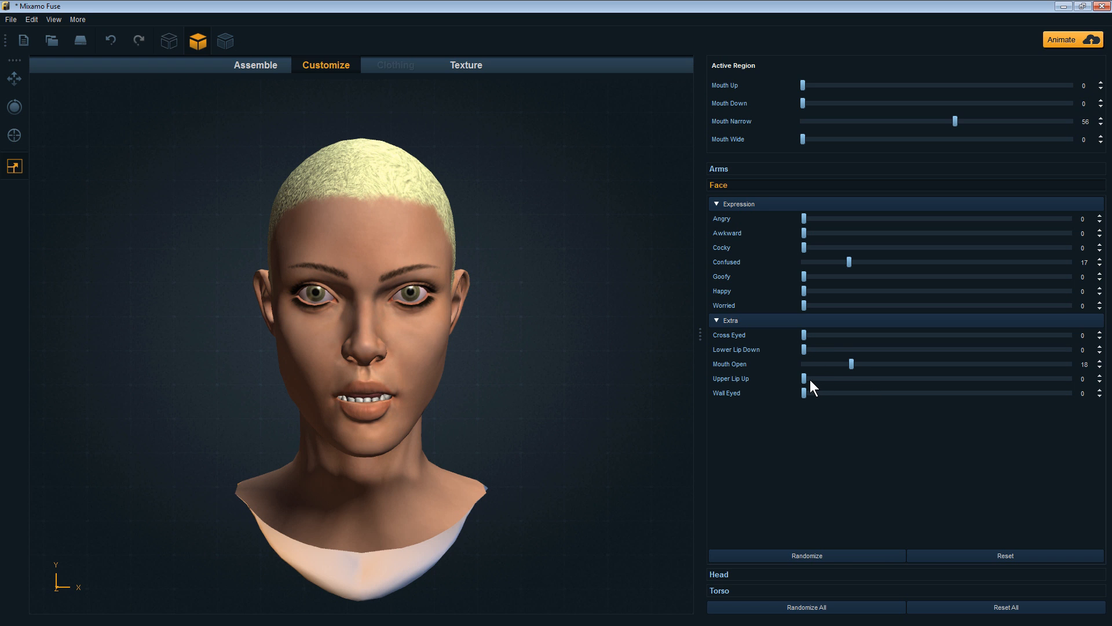
Step: Raise the upper lip of the face by setting Upper Lip Up to 56, leaving Lower Lip Down at 0
drag(807, 378, 703, 374)
drag(813, 374, 957, 390)
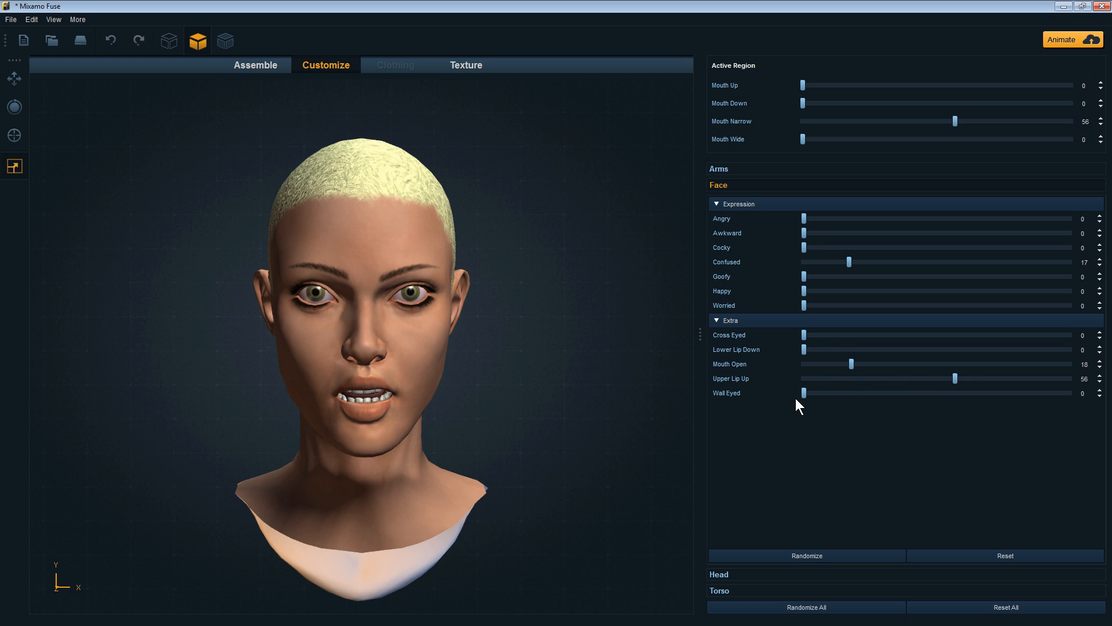
drag(808, 350, 603, 352)
Step: Export the head with the raised upper lip to the HeadLady folder as Head_ff.obj
click(12, 20)
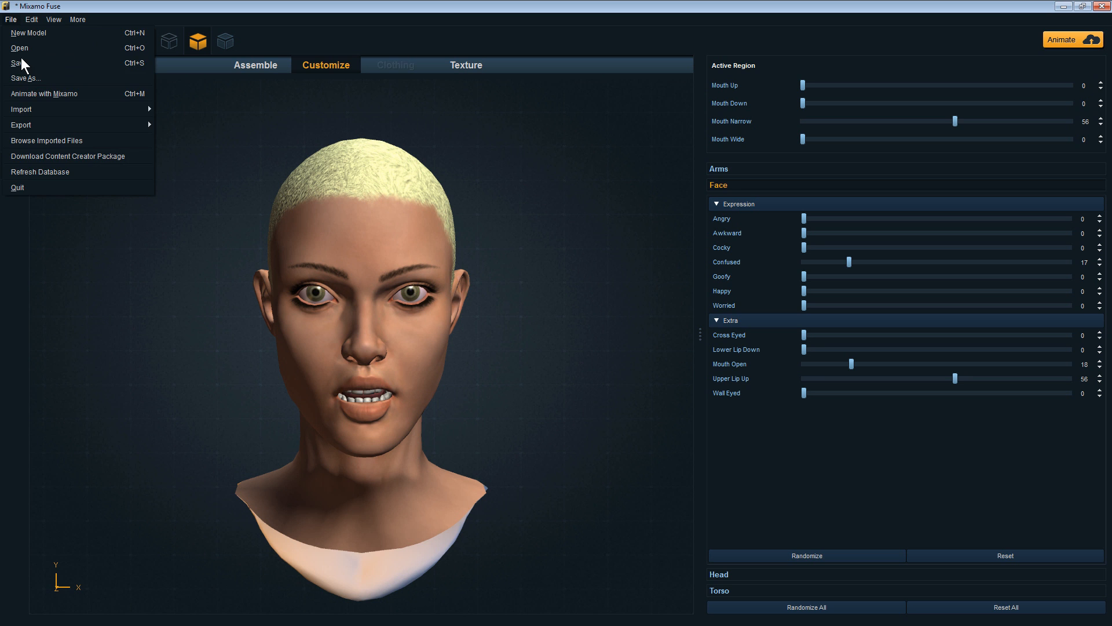
mouse_move(43, 121)
click(197, 126)
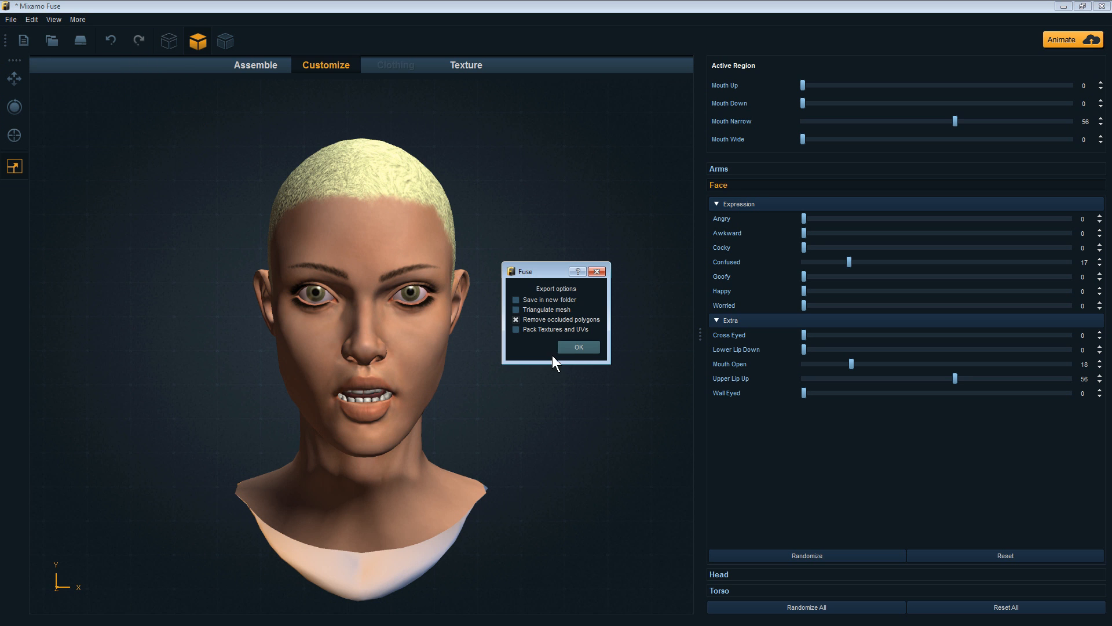
click(572, 345)
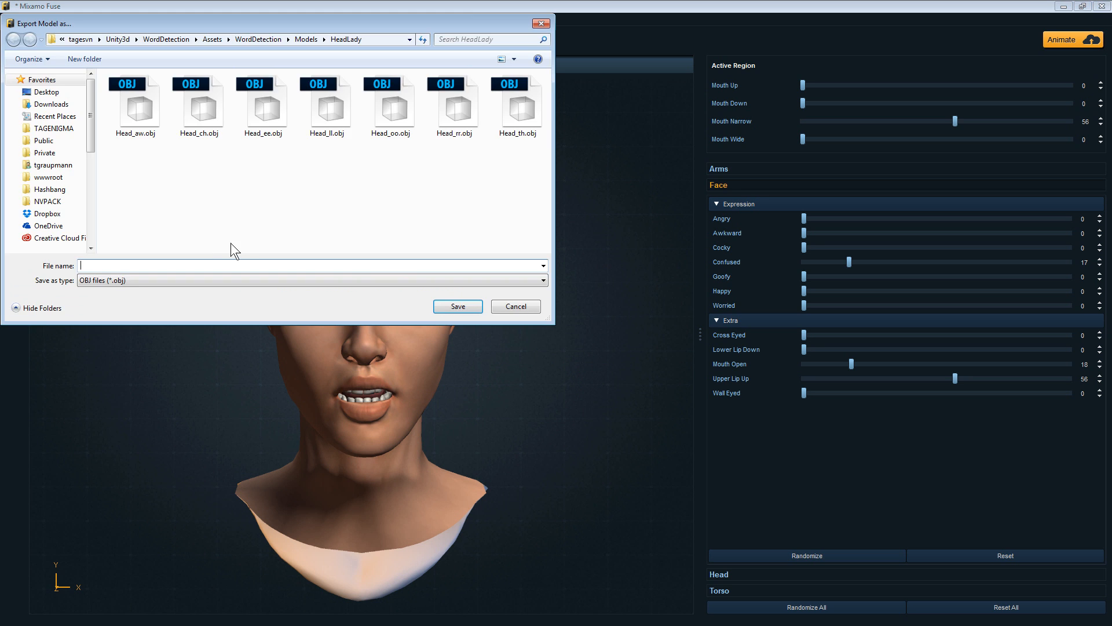
text(Head_ff.obj)
key(Return)
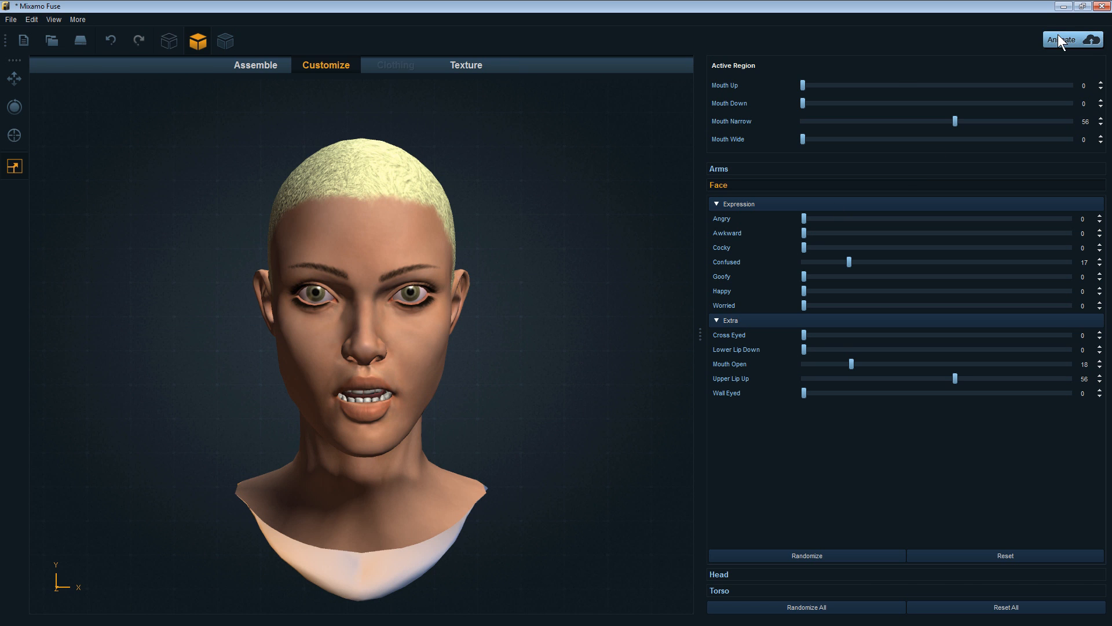
Step: Switch to Unity and reopen the Example10FaceShapes scene from WordDetection's Scenes folder, discarding unsaved changes
click(1063, 7)
click(666, 359)
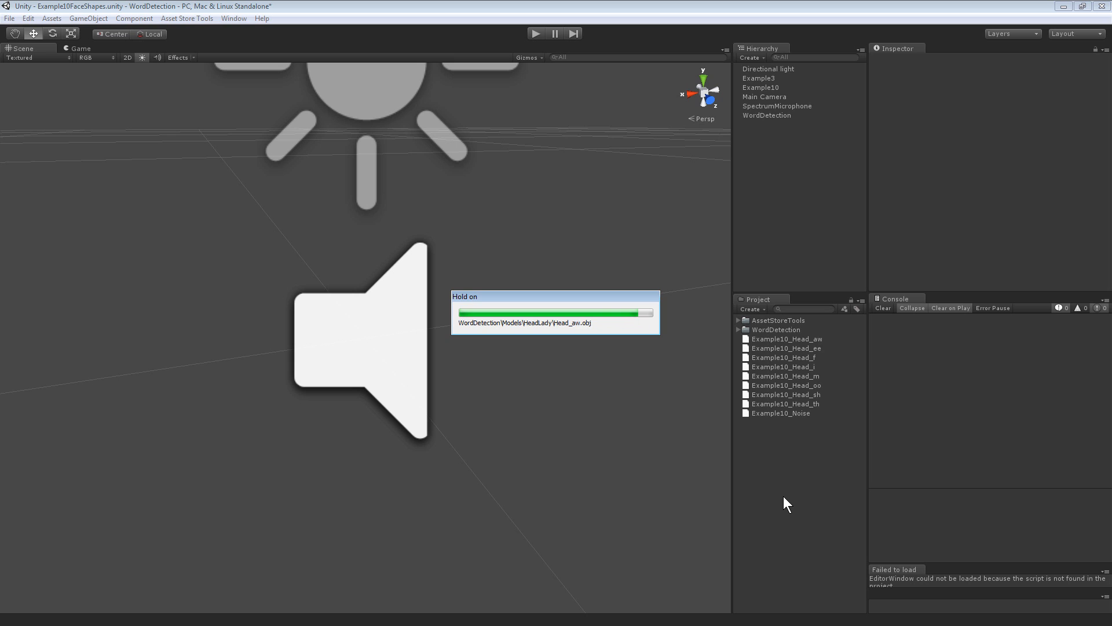
double_click(774, 328)
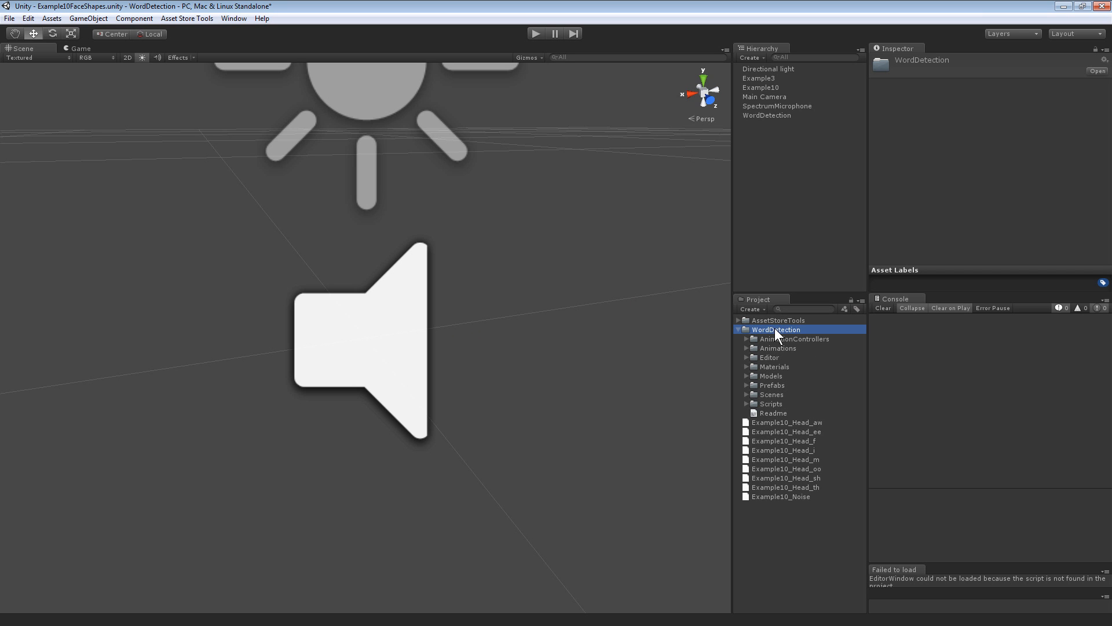
double_click(780, 395)
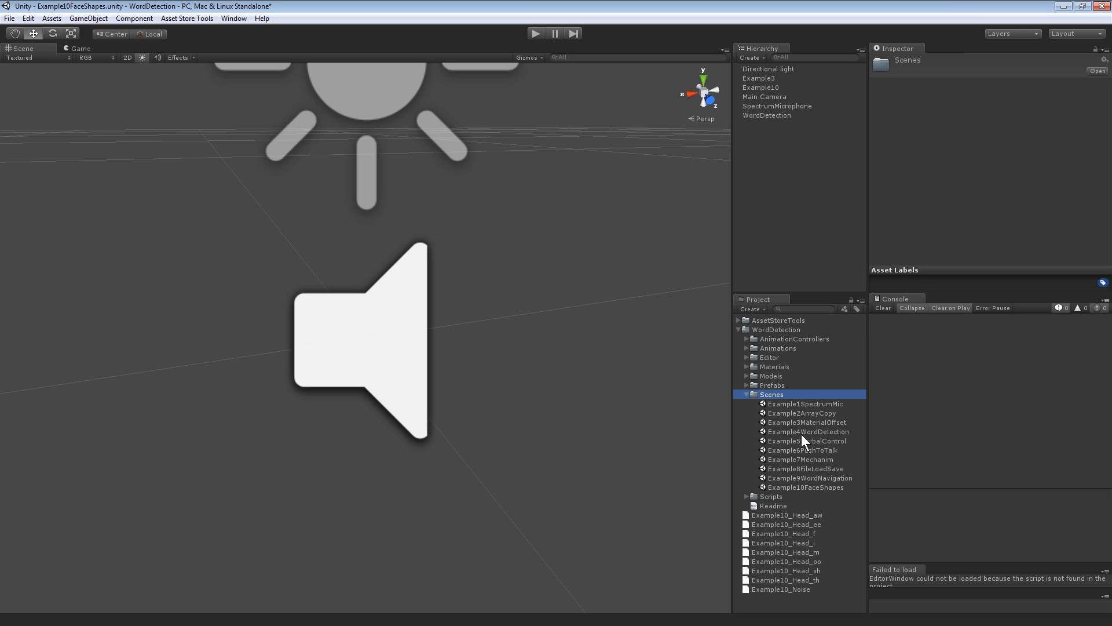
double_click(802, 487)
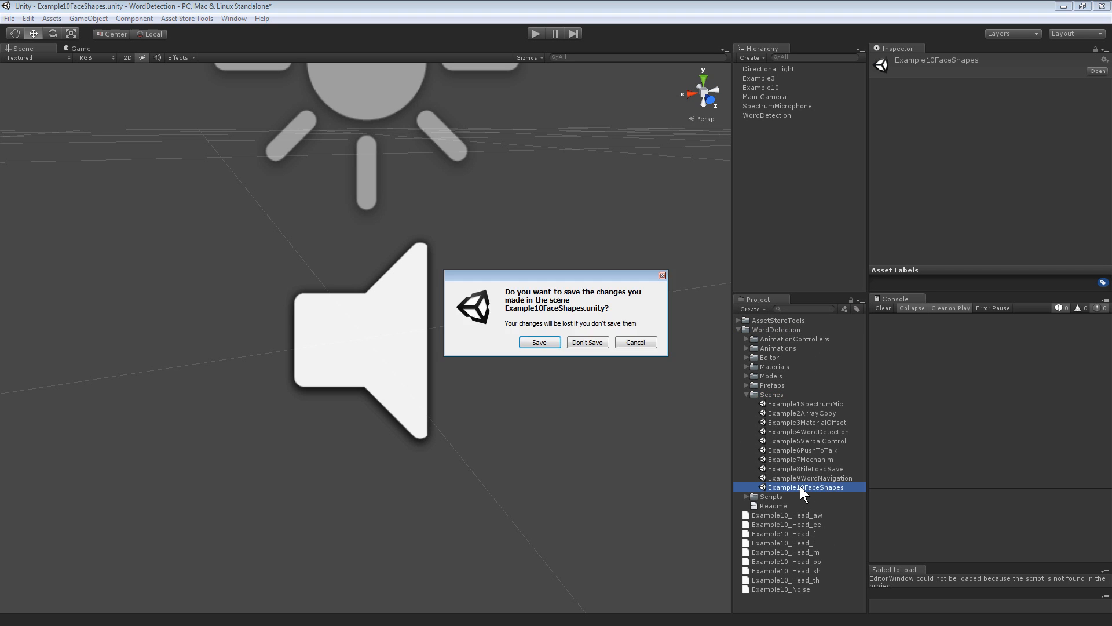
click(595, 343)
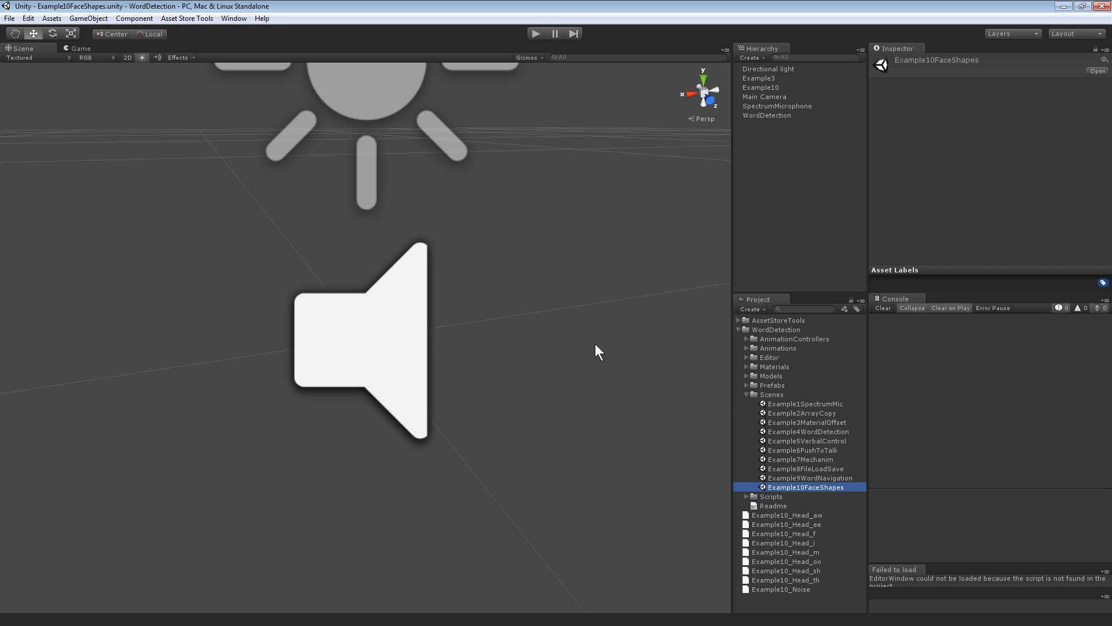
Step: Clear the Expressions list in the Example10 object's script by setting its size to 0
click(767, 87)
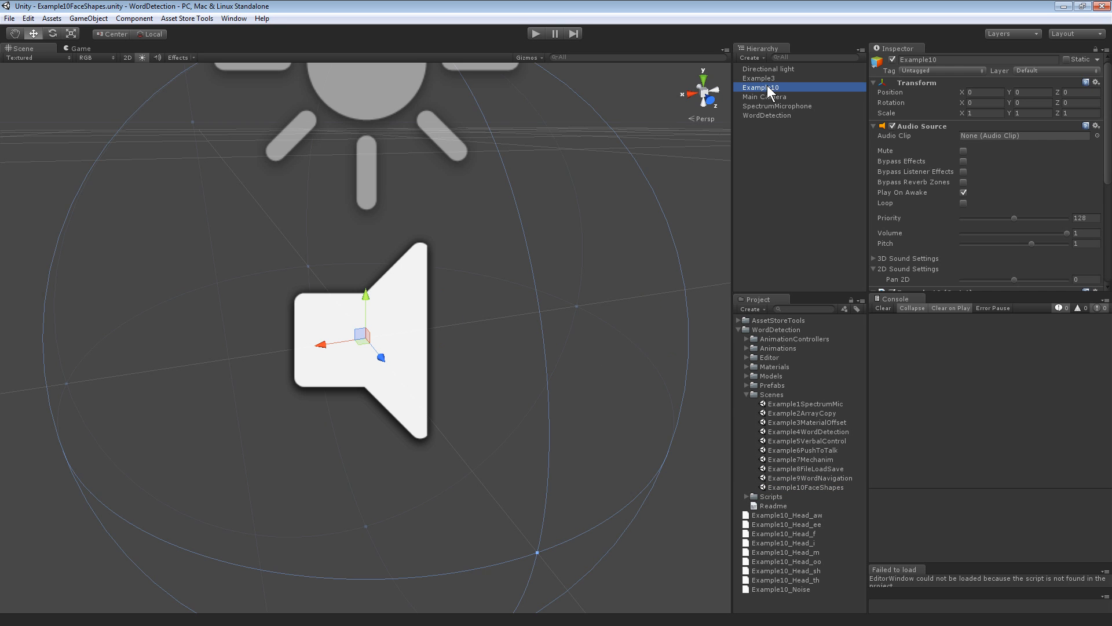
scroll(988, 235, down, 5)
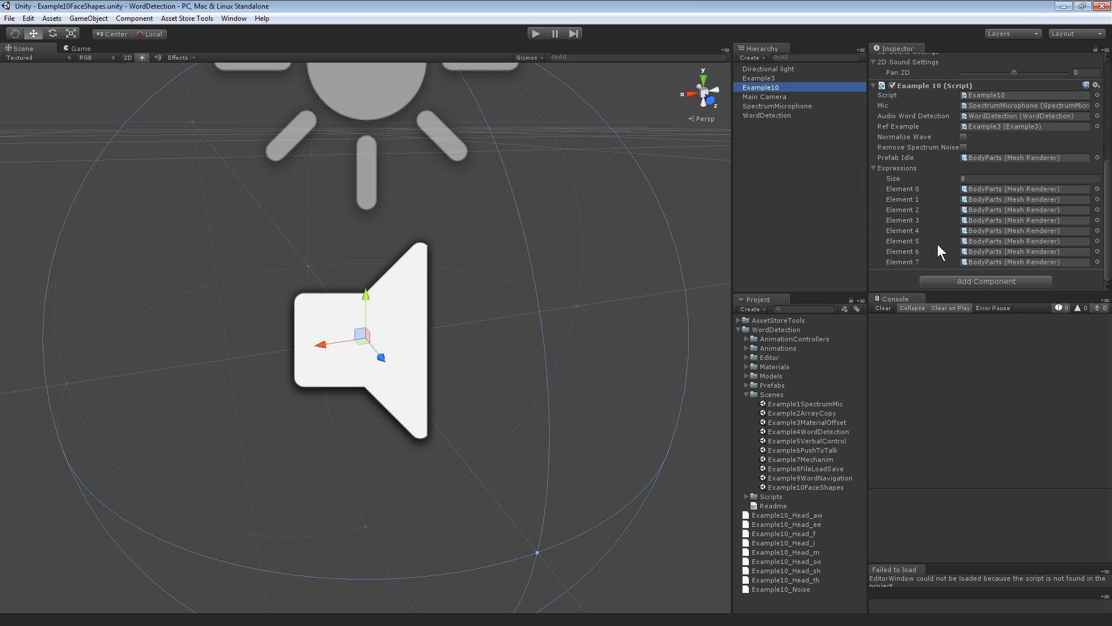
click(986, 179)
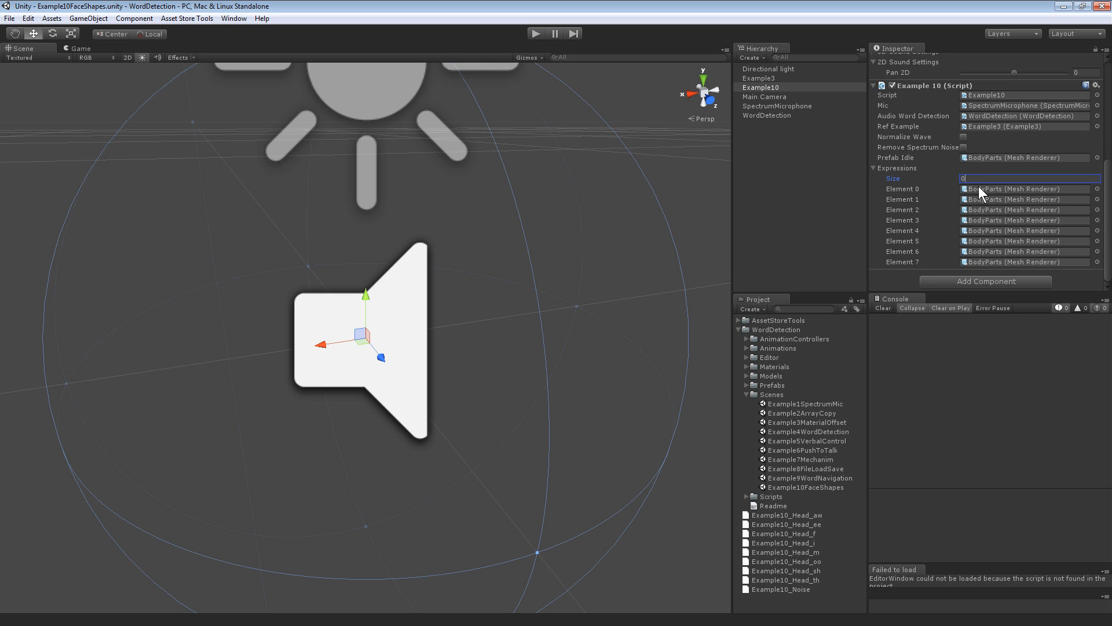
key(Return)
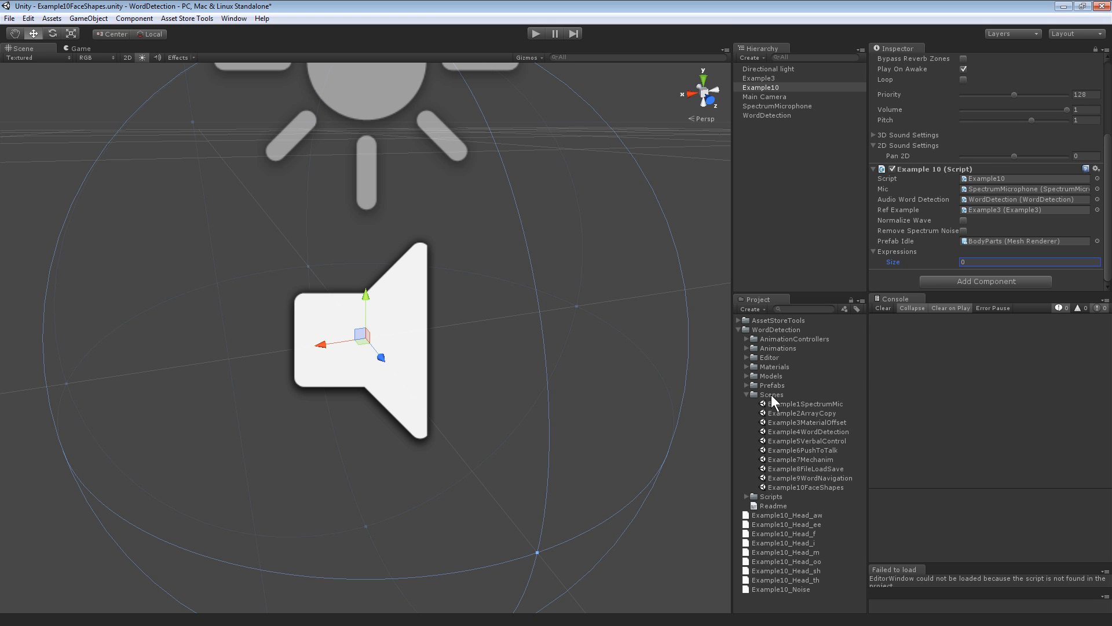
Step: Expand the Models folder and its HeadLady subfolder in the project to browse the imported head models
double_click(769, 377)
key(Down)
key(Down)
key(Right)
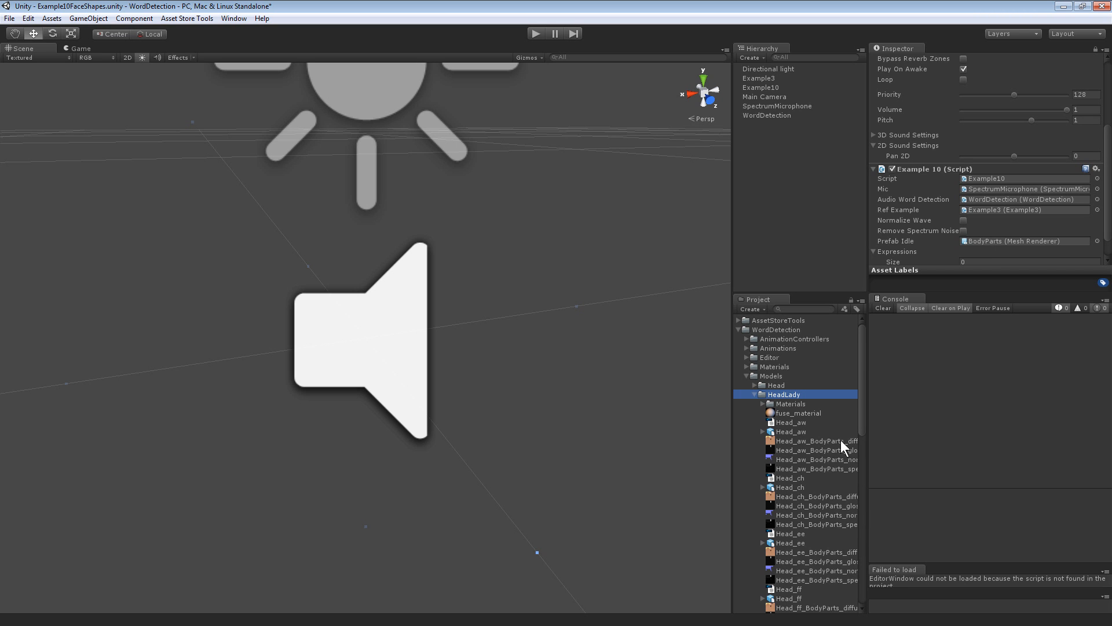
scroll(841, 437, down, 3)
scroll(840, 444, up, 3)
Step: Switch back to Mixamo Fuse and neutralize the face by setting Confused, Mouth Narrow, Mouth Open and Upper Lip Up to 0
key(alt)
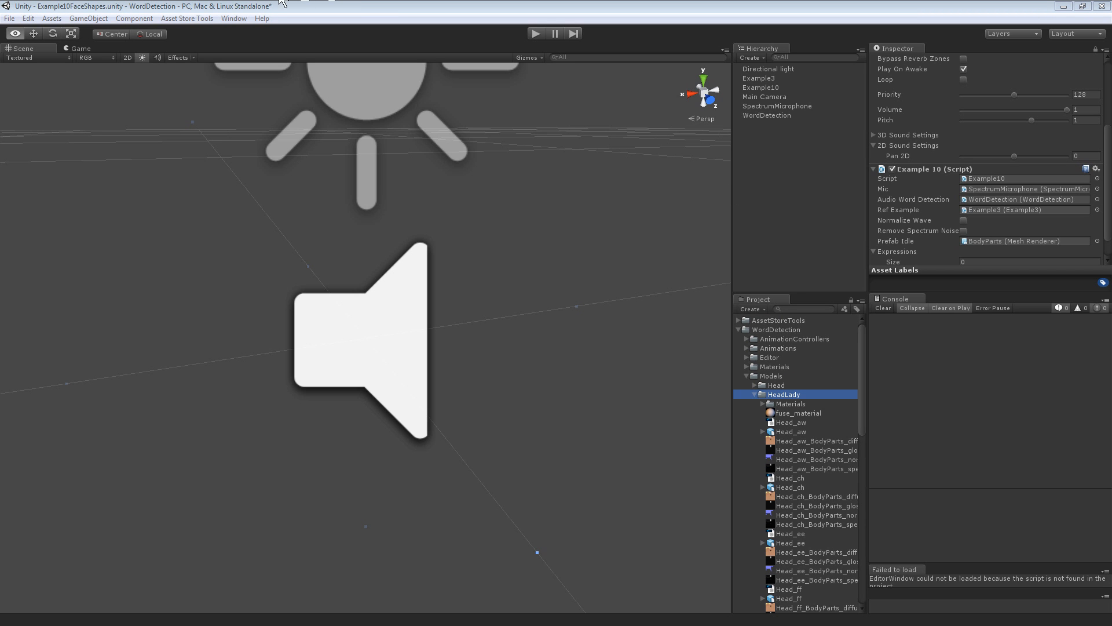
click(186, 2)
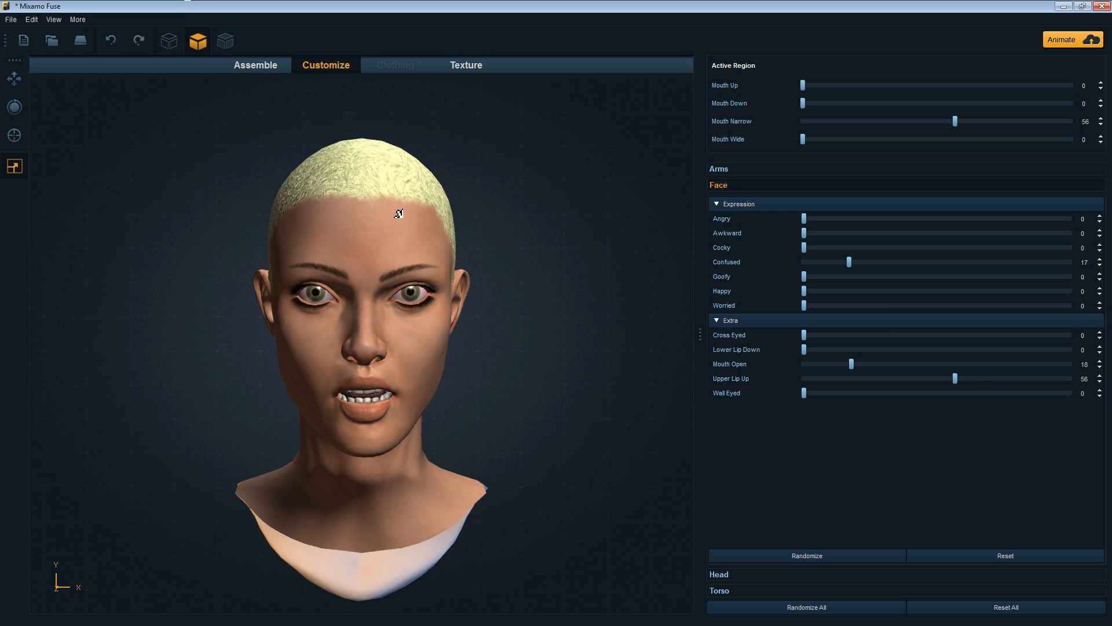
drag(849, 263, 802, 263)
drag(955, 121, 802, 122)
drag(852, 365, 759, 365)
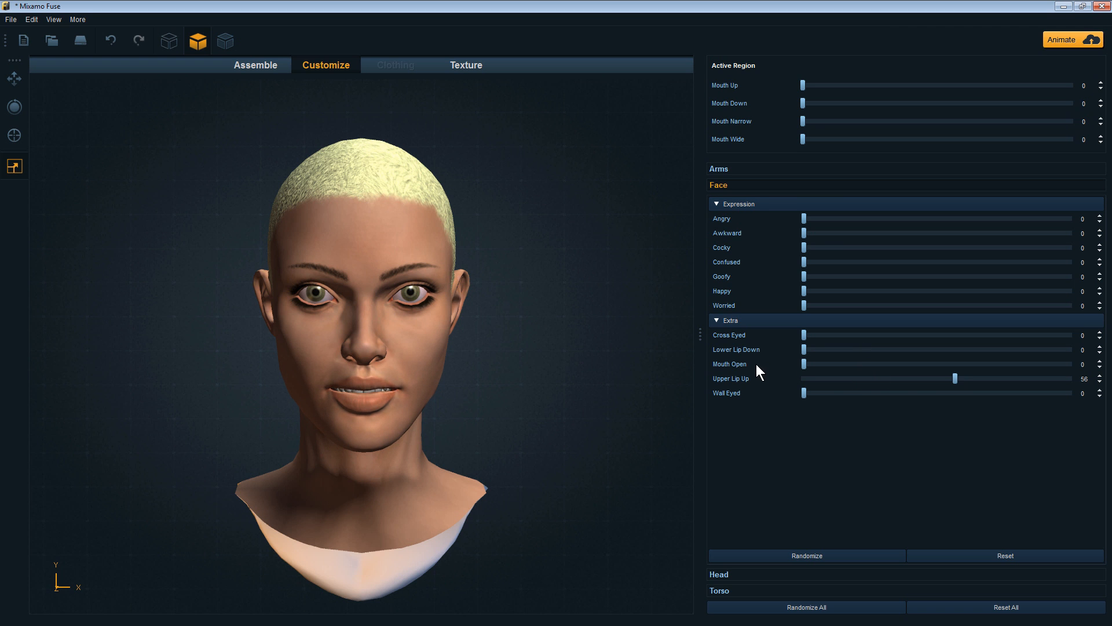
drag(955, 379, 756, 374)
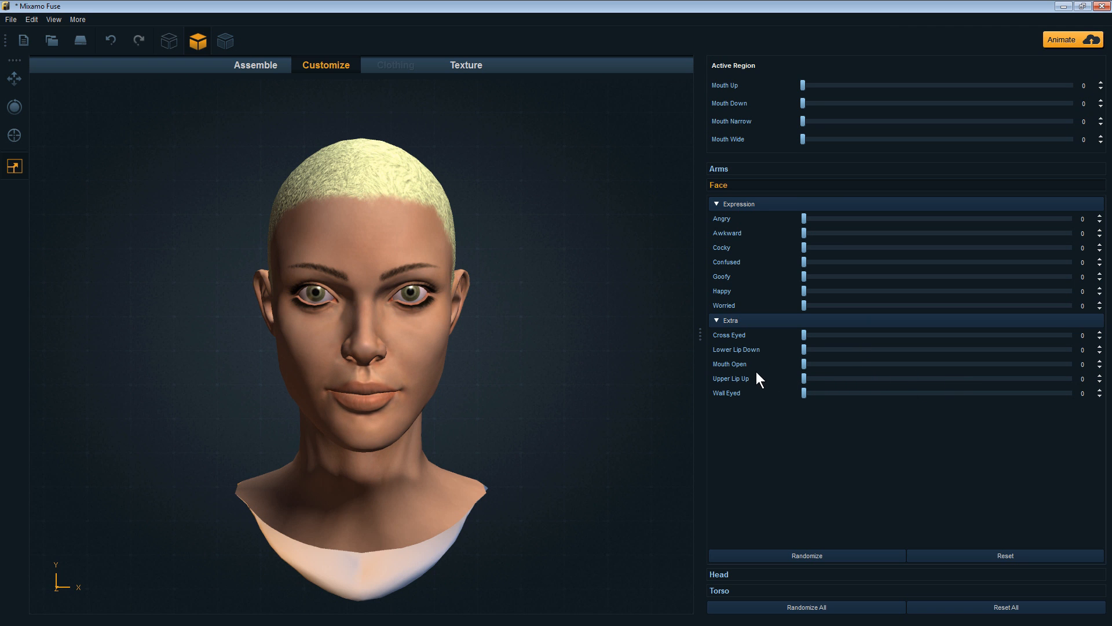
Step: Export the head with the neutral expression to the HeadLady folder as Head_idle.obj
click(10, 20)
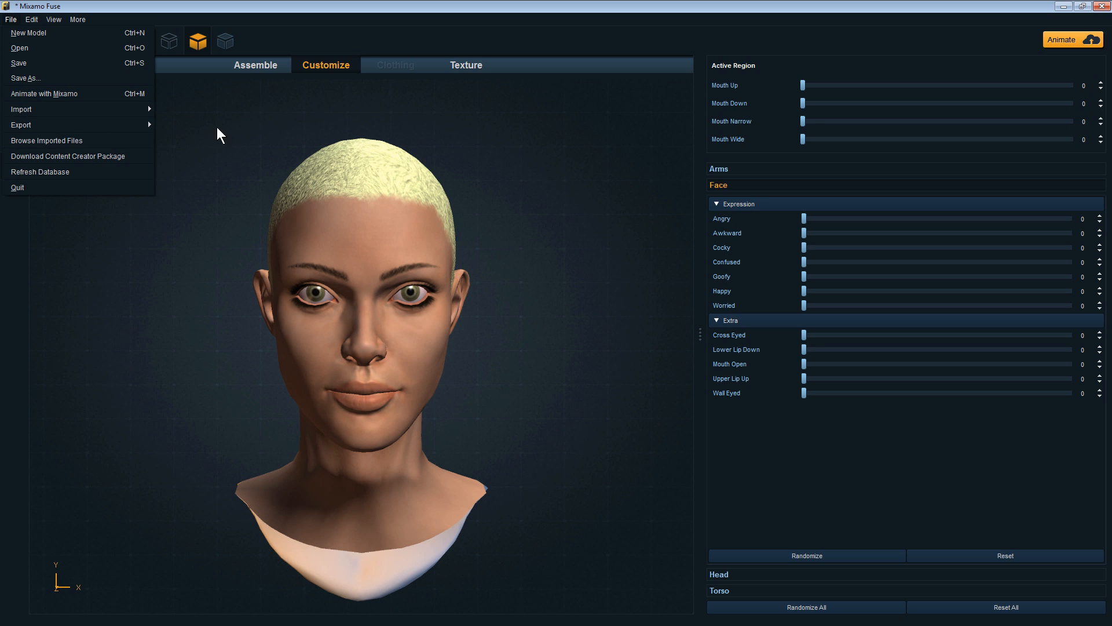
mouse_move(119, 126)
click(191, 125)
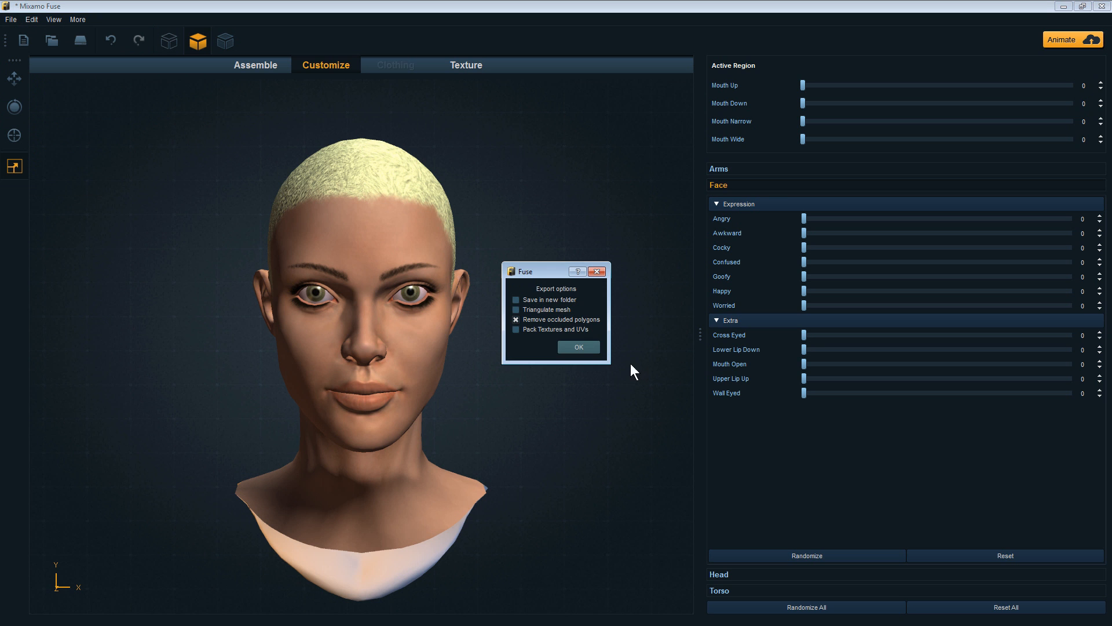
click(578, 346)
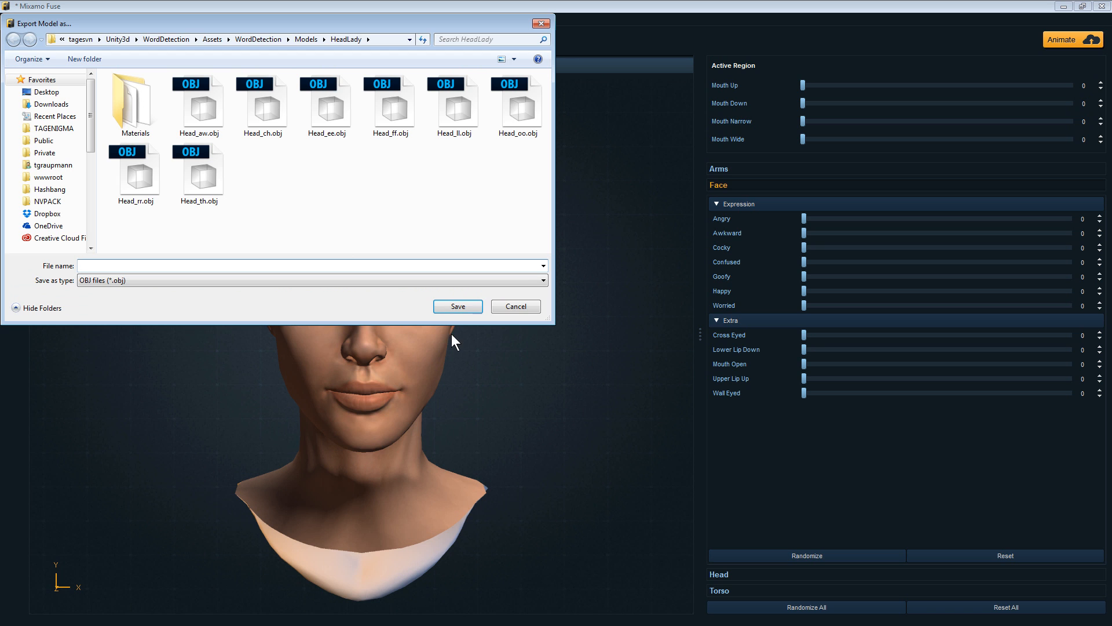
text(Head_idle.obj)
key(Return)
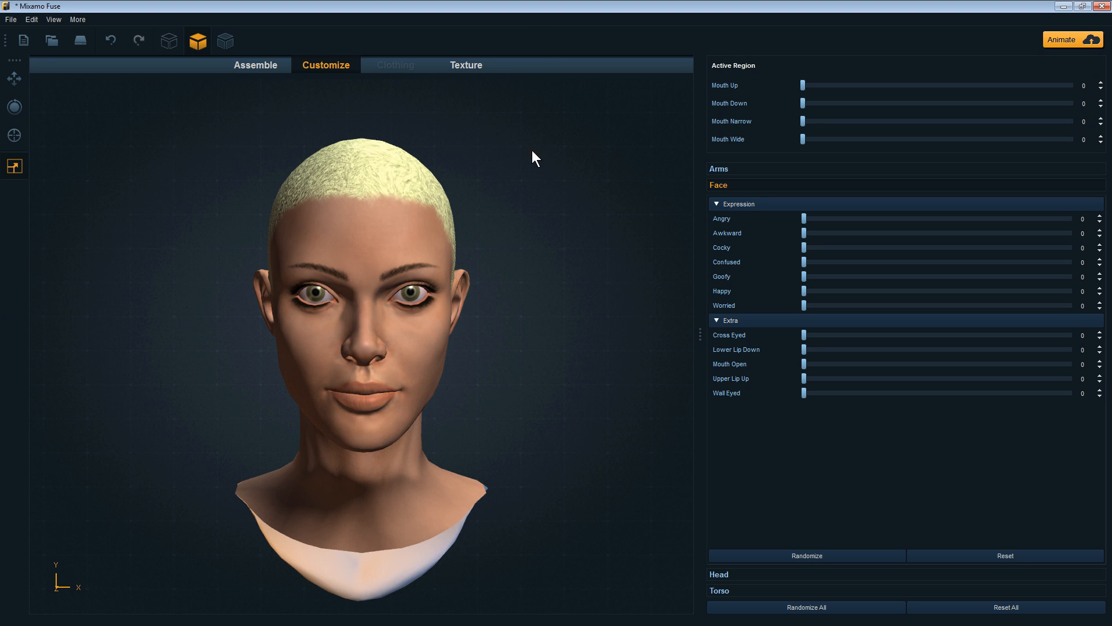
Step: Return to Unity and assign the BodyParts mesh object of the Head_idle model as the Example 10 script's Prefab Idle
click(1063, 7)
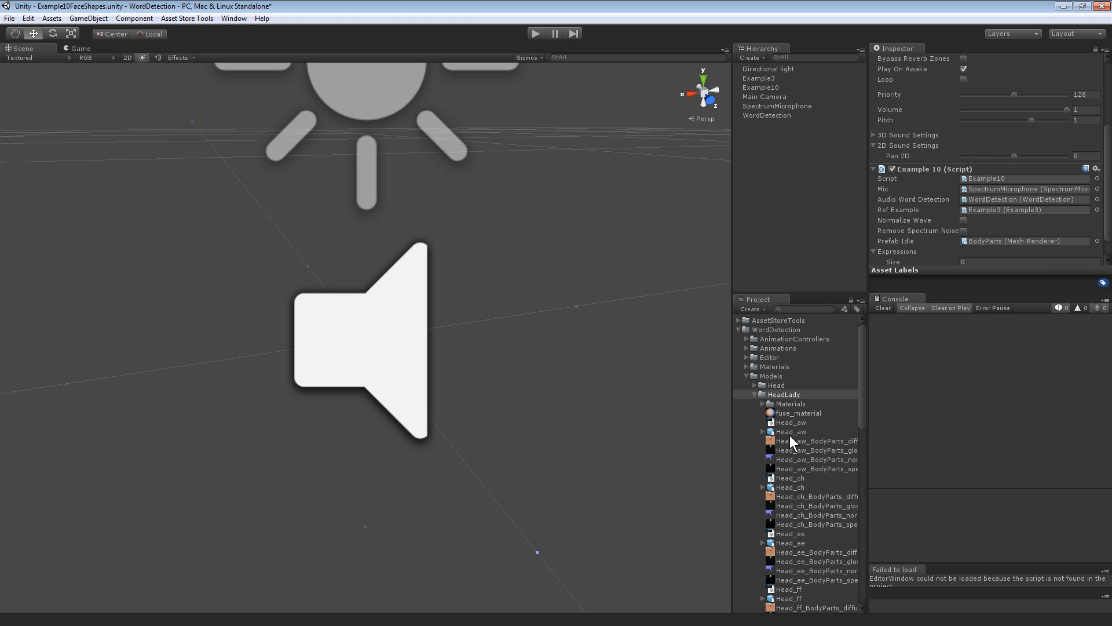
scroll(792, 440, down, 5)
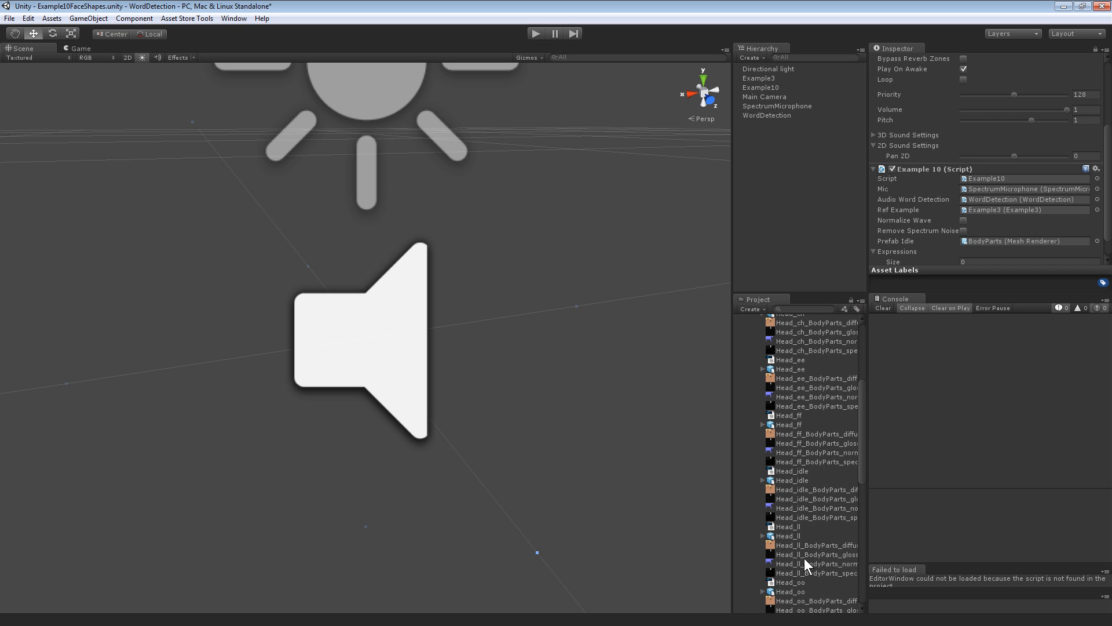
scroll(805, 562, up, 1)
click(762, 515)
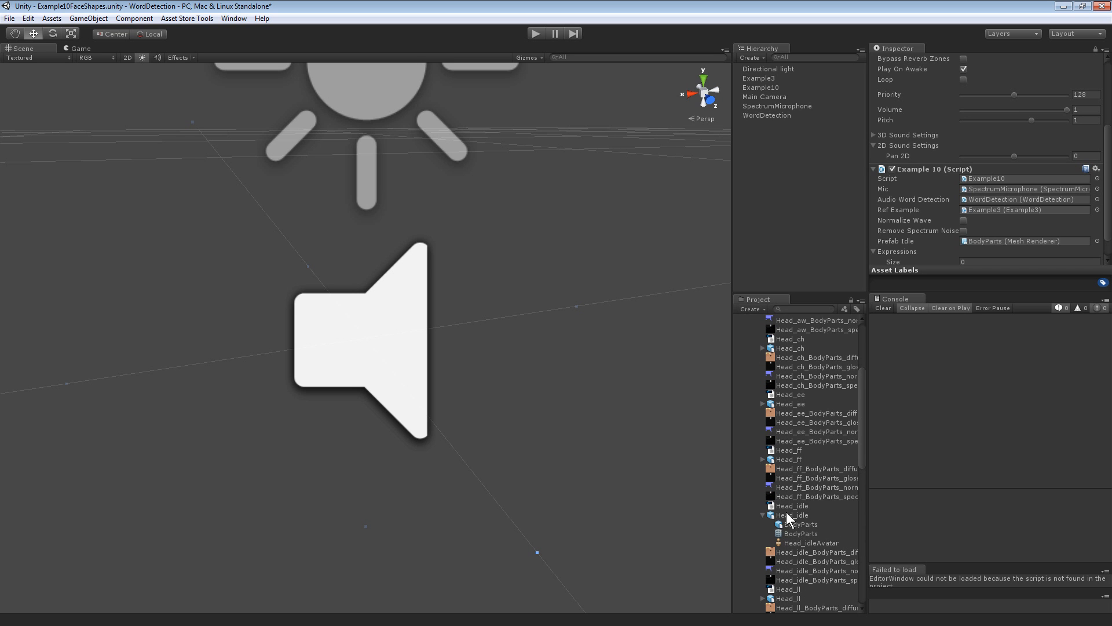
click(794, 516)
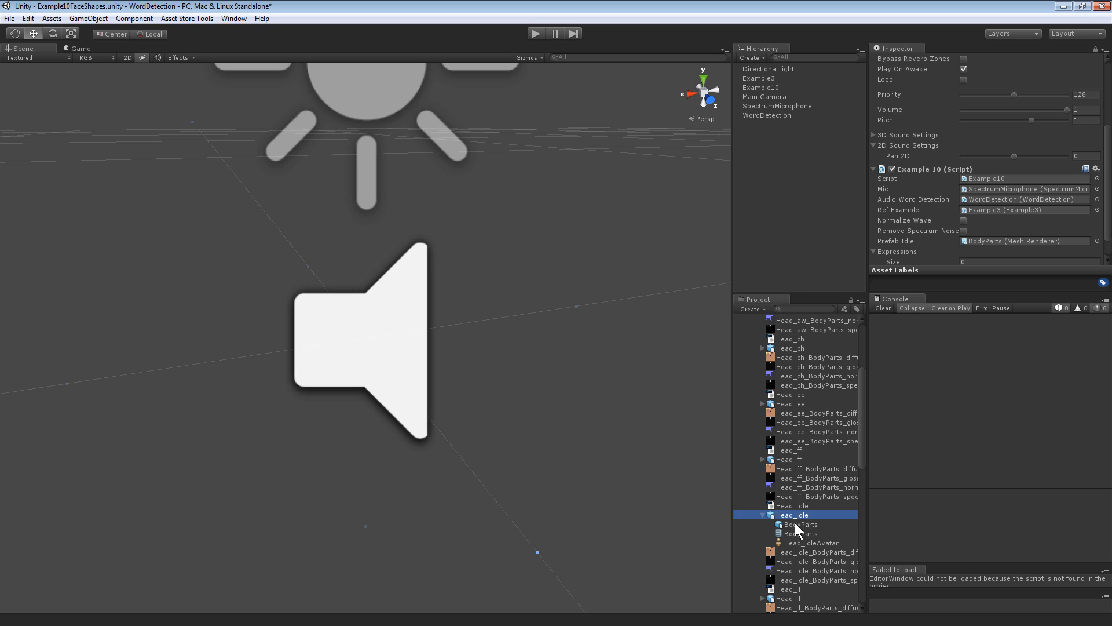
click(794, 524)
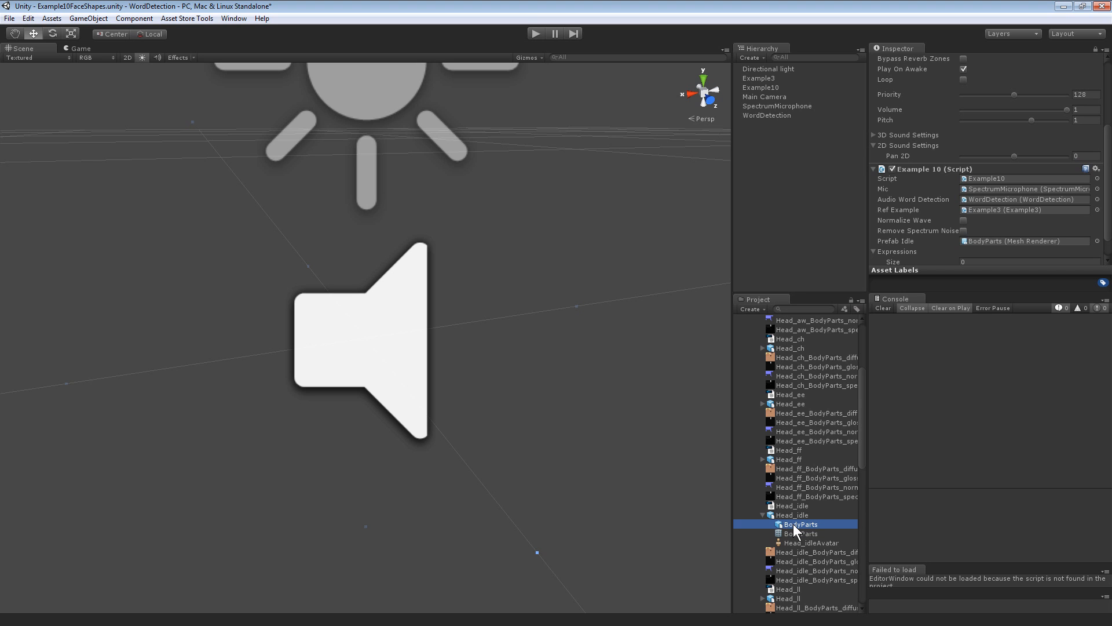
drag(808, 526, 1000, 217)
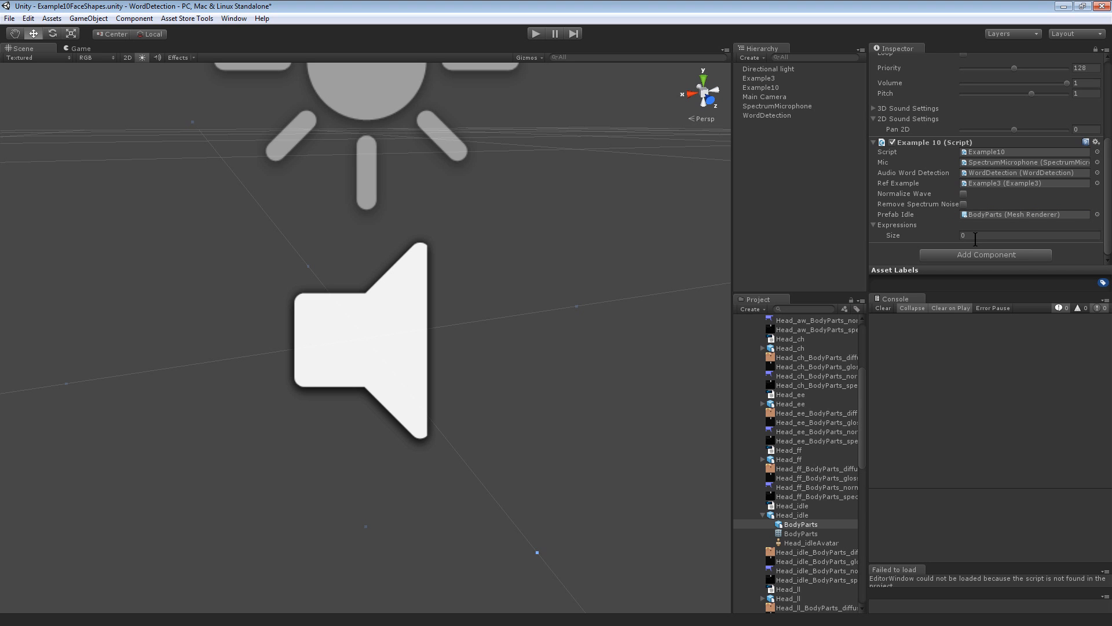
Step: Collapse the Head_idle model and expand the Head_aw, Head_ch, Head_ee and Head_ff models in the HeadLady folder
click(762, 514)
scroll(773, 365, up, 3)
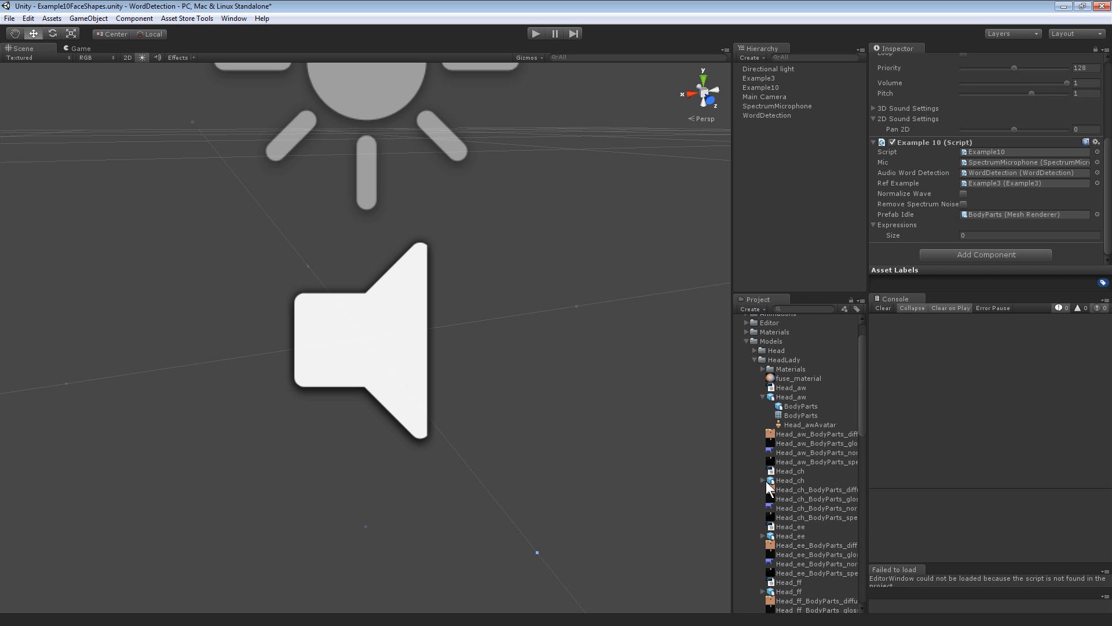
click(763, 479)
scroll(762, 486, down, 3)
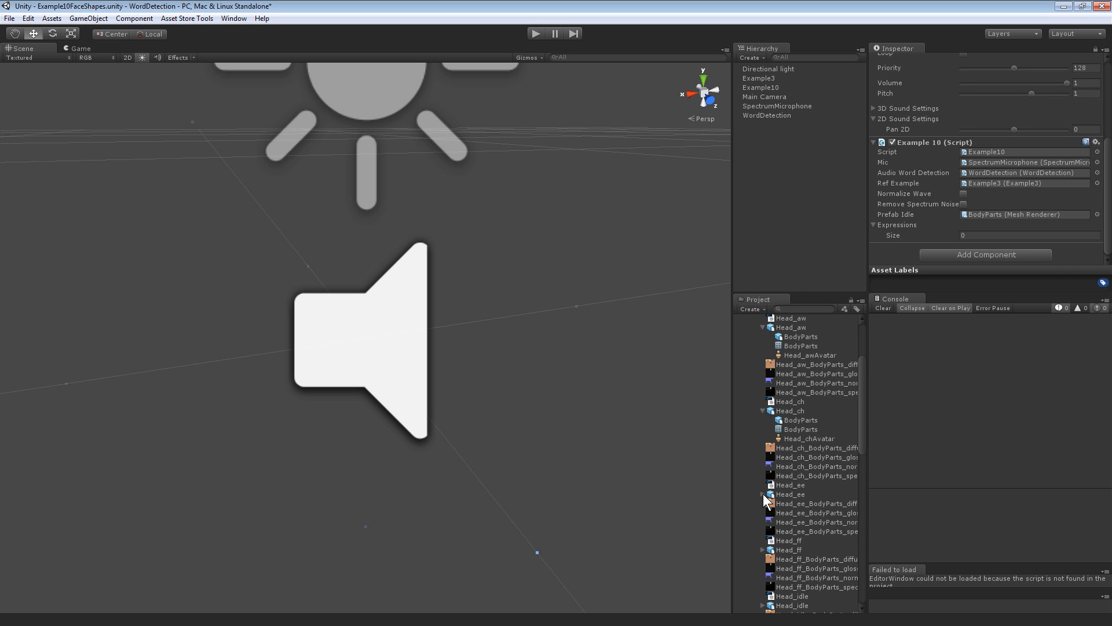
click(763, 494)
scroll(760, 504, down, 3)
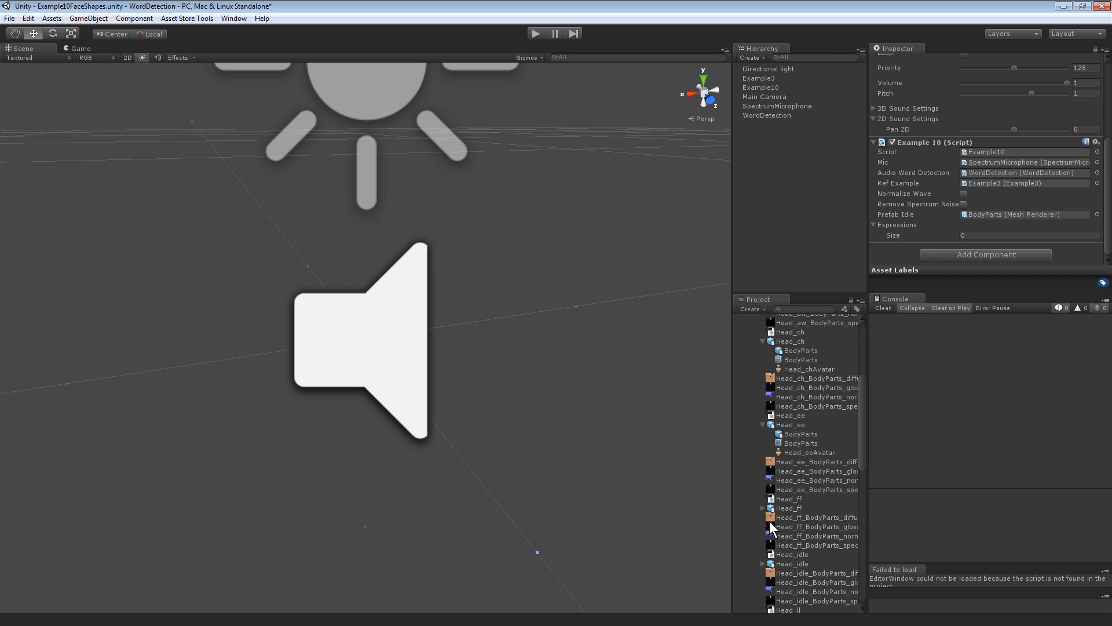
click(762, 508)
scroll(764, 513, down, 3)
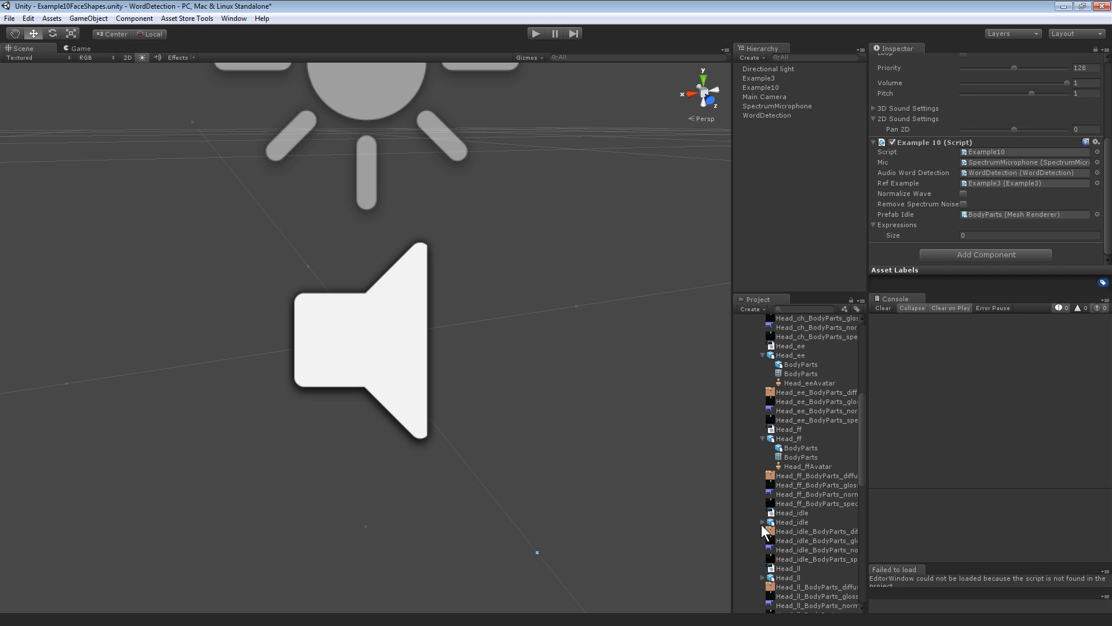
Step: Expand the Head_ll, Head_oo, Head_rr and Head_th models in the HeadLady folder, keeping Head_idle collapsed
click(762, 523)
click(763, 522)
click(762, 577)
scroll(763, 554, down, 6)
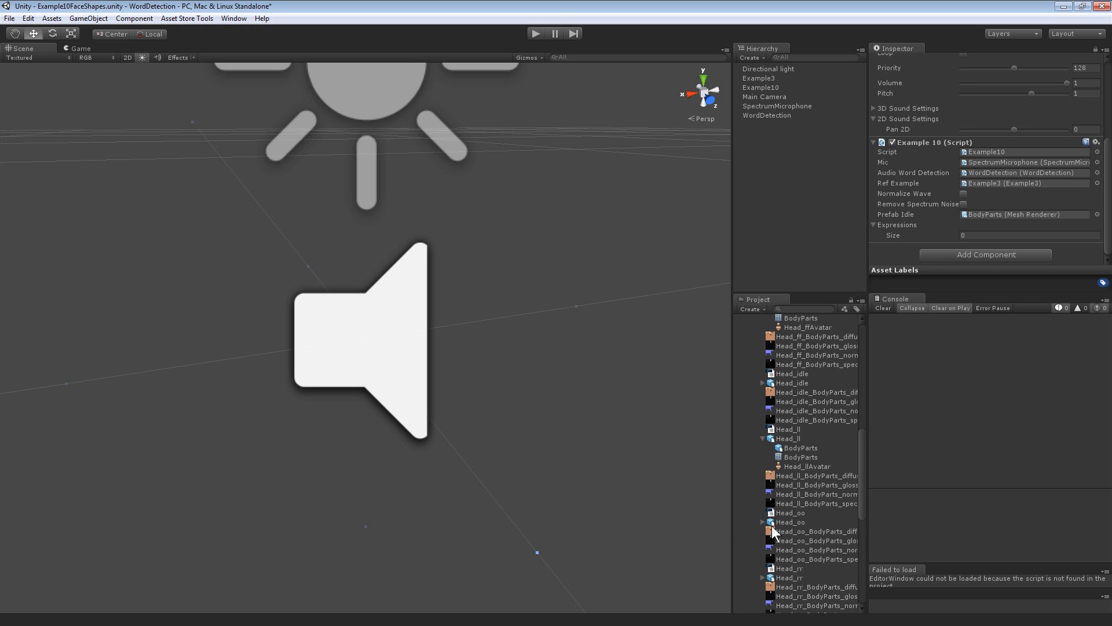
click(762, 522)
scroll(763, 522, down, 3)
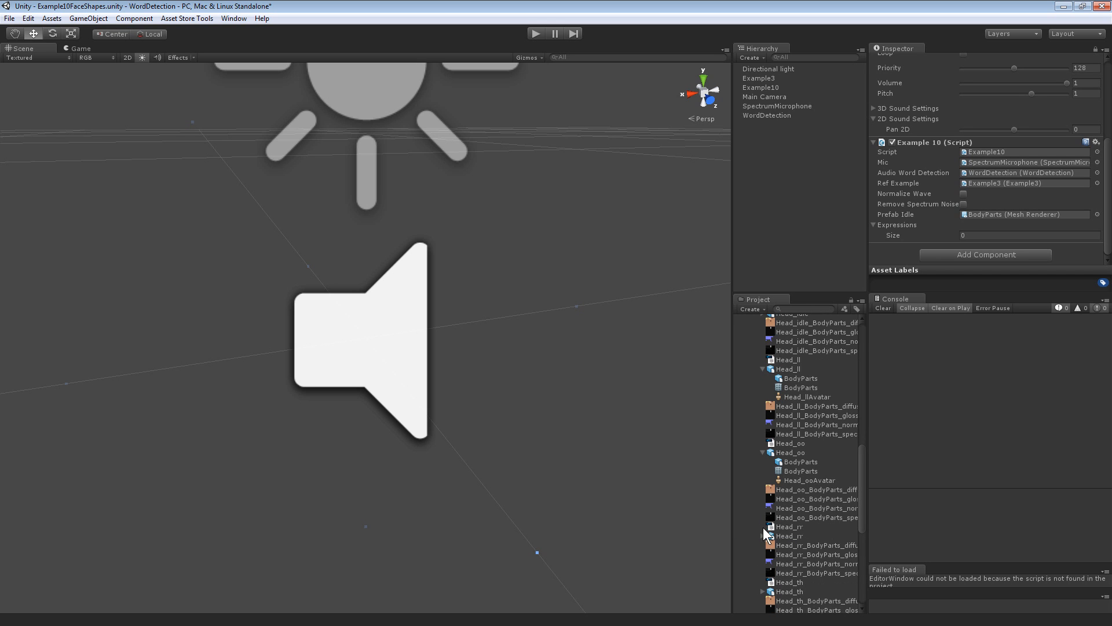
click(763, 536)
scroll(763, 570, down, 3)
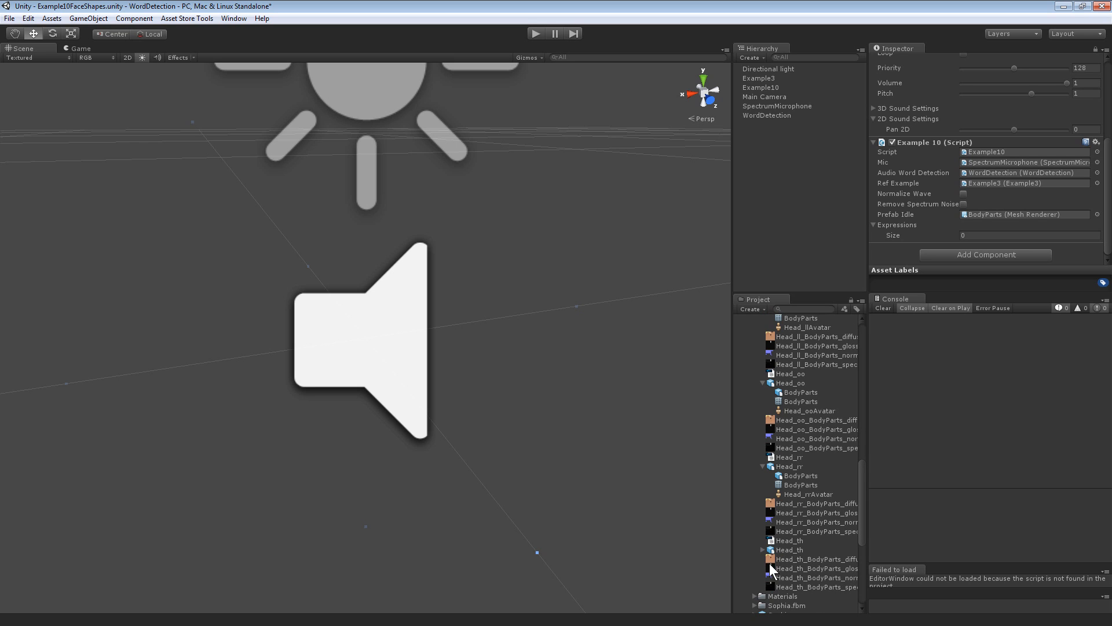
click(763, 549)
scroll(764, 551, down, 3)
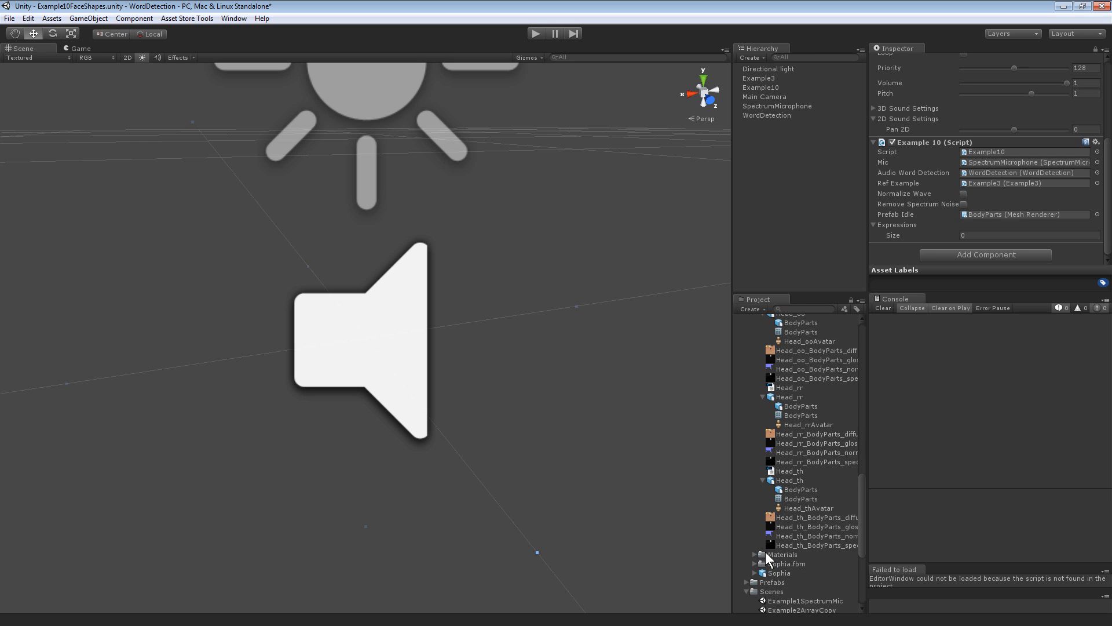
Step: Assign the BodyParts mesh objects of Head_th, Head_rr, Head_oo, Head_ll, Head_ff, Head_ee, Head_ch and Head_aw together to the Example 10 script's Expressions list
click(801, 489)
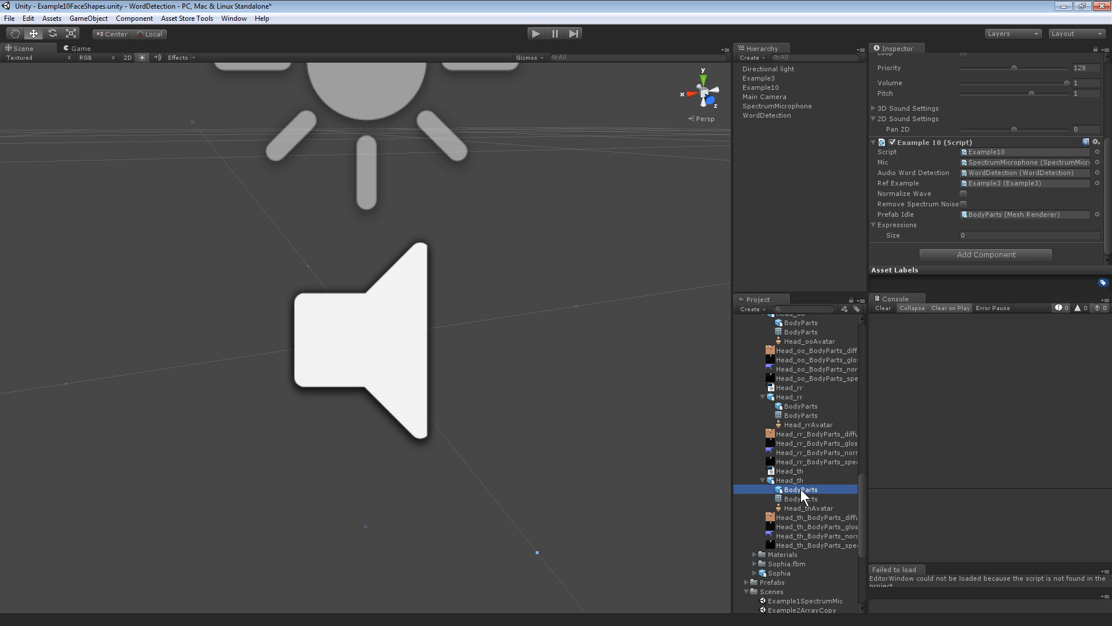
ctrl+click(796, 406)
scroll(797, 414, up, 3)
ctrl+click(801, 391)
scroll(803, 447, up, 3)
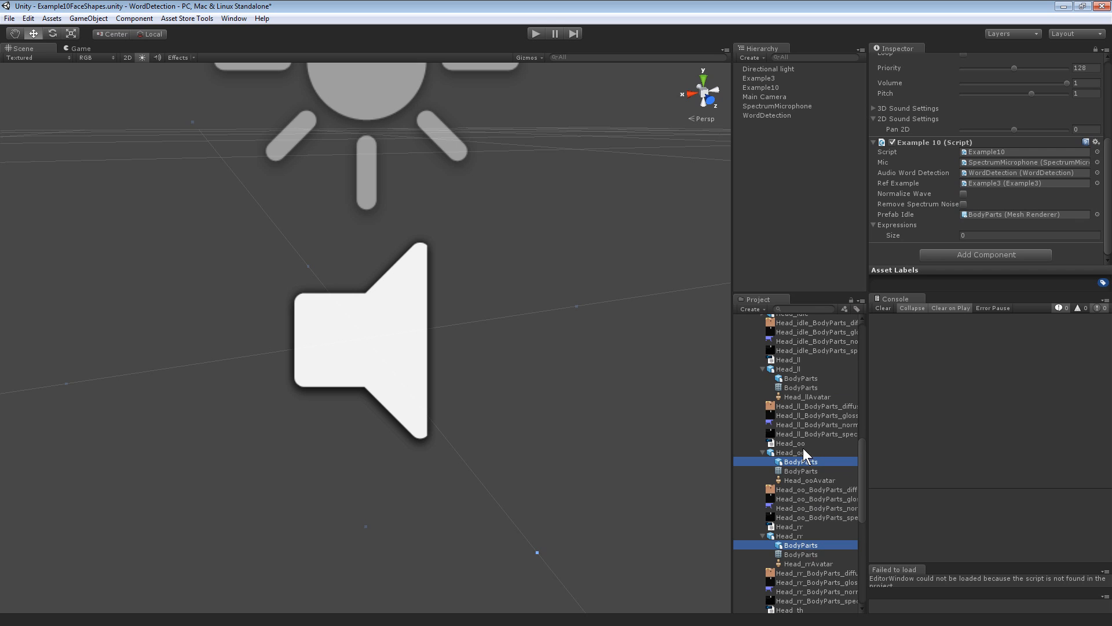
ctrl+click(799, 378)
scroll(801, 428, up, 4)
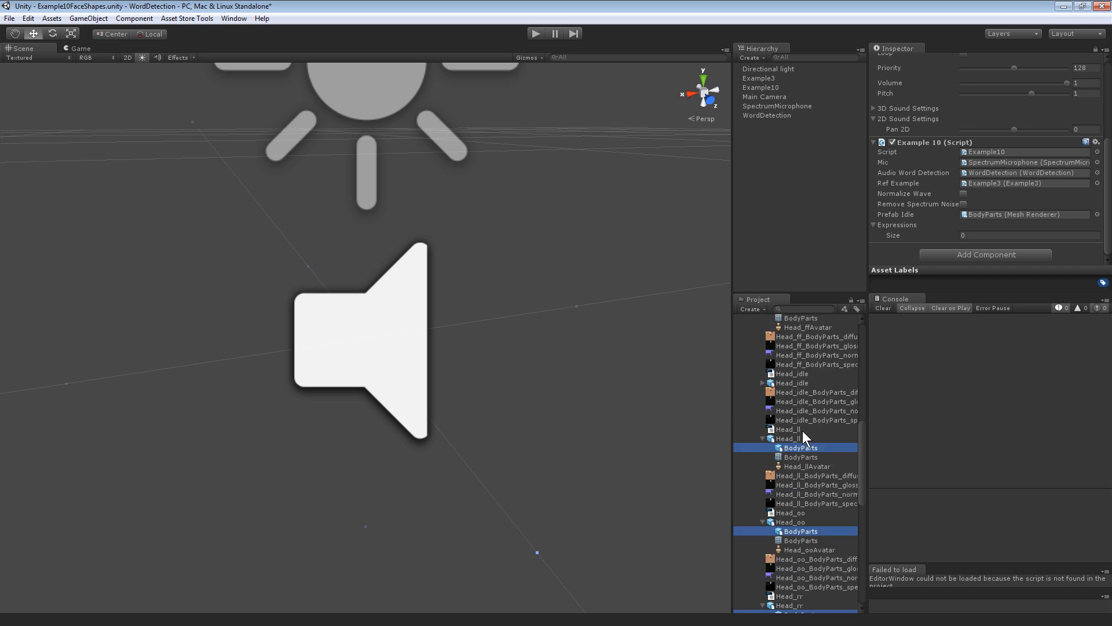
ctrl+click(790, 344)
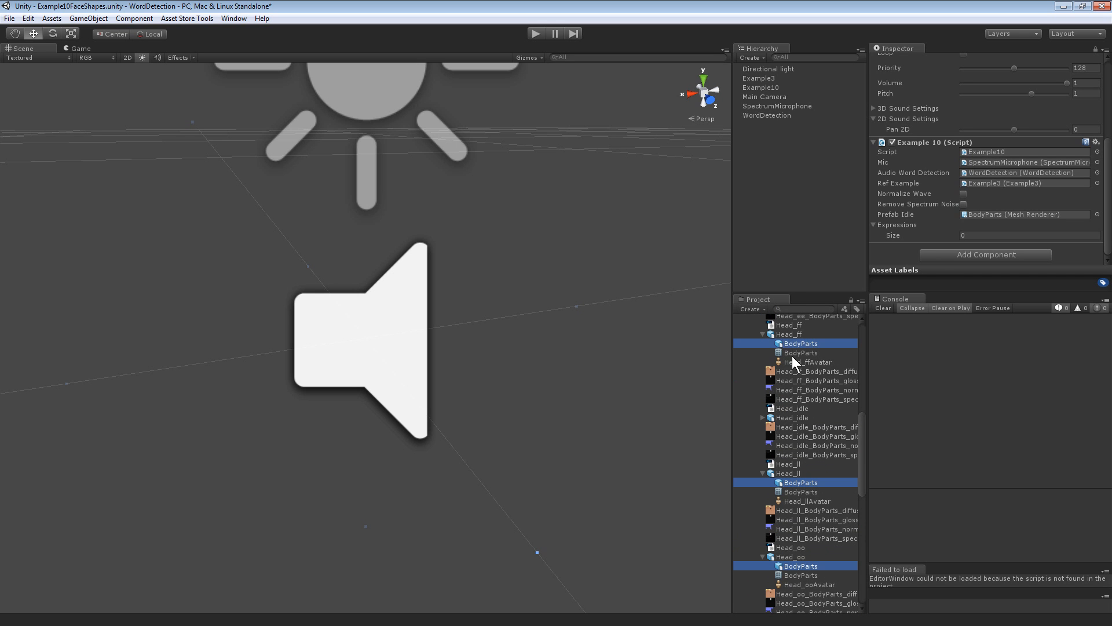
scroll(797, 388, up, 4)
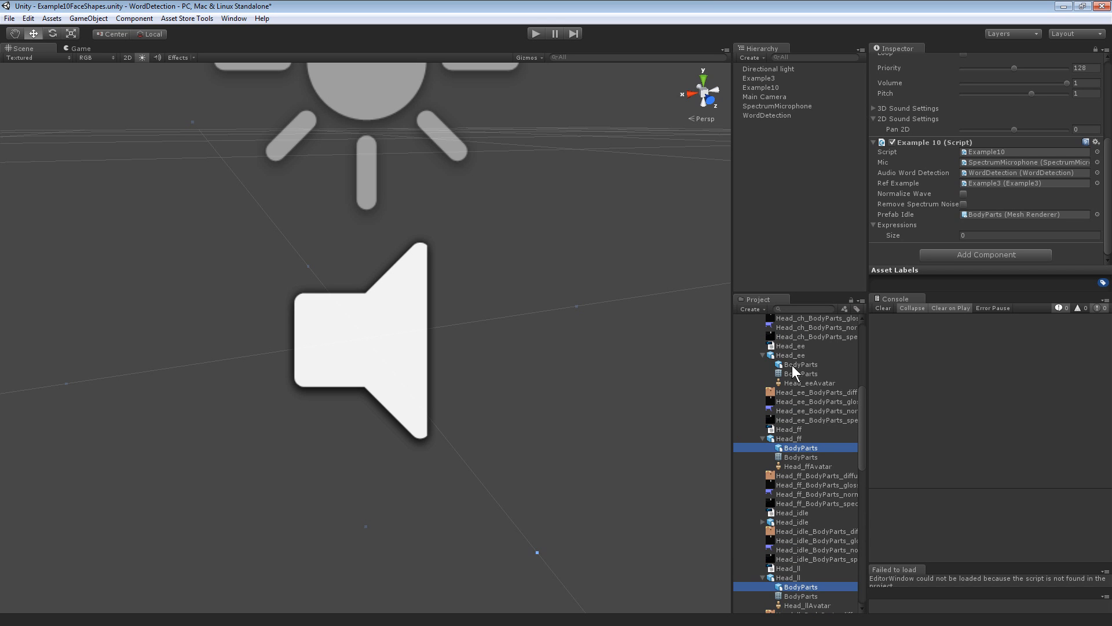
ctrl+click(792, 365)
scroll(795, 418, up, 3)
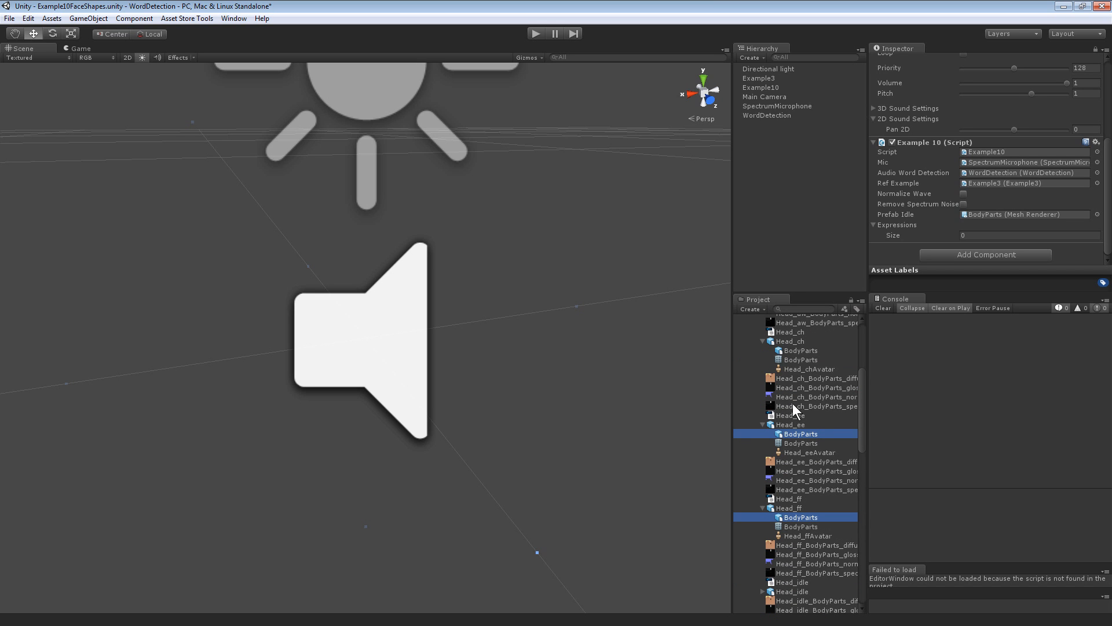
ctrl+click(796, 351)
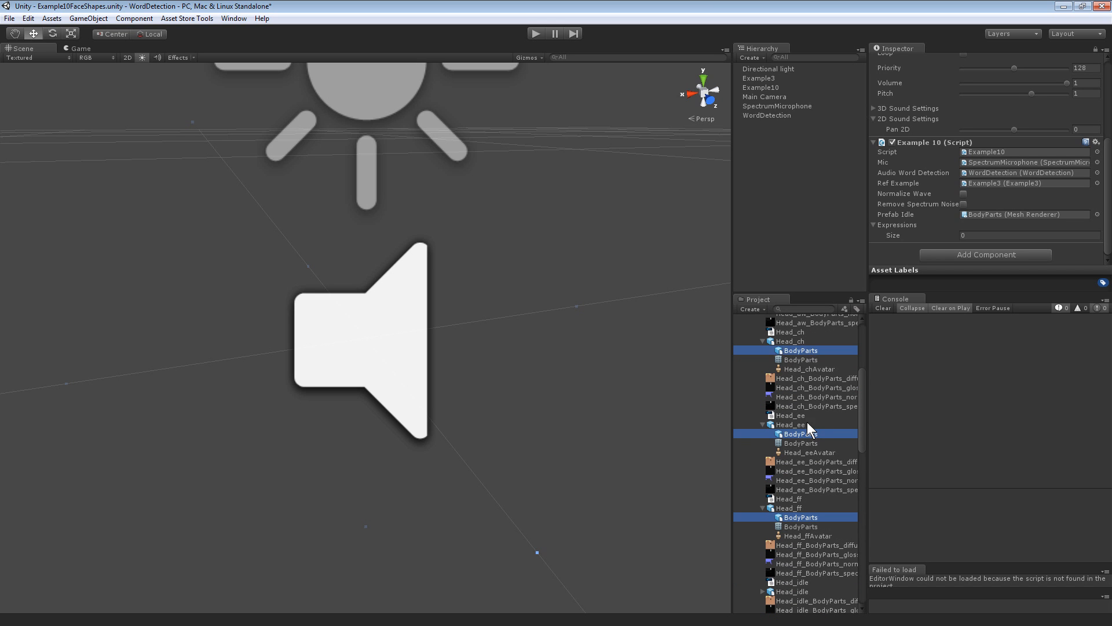
scroll(808, 429, up, 5)
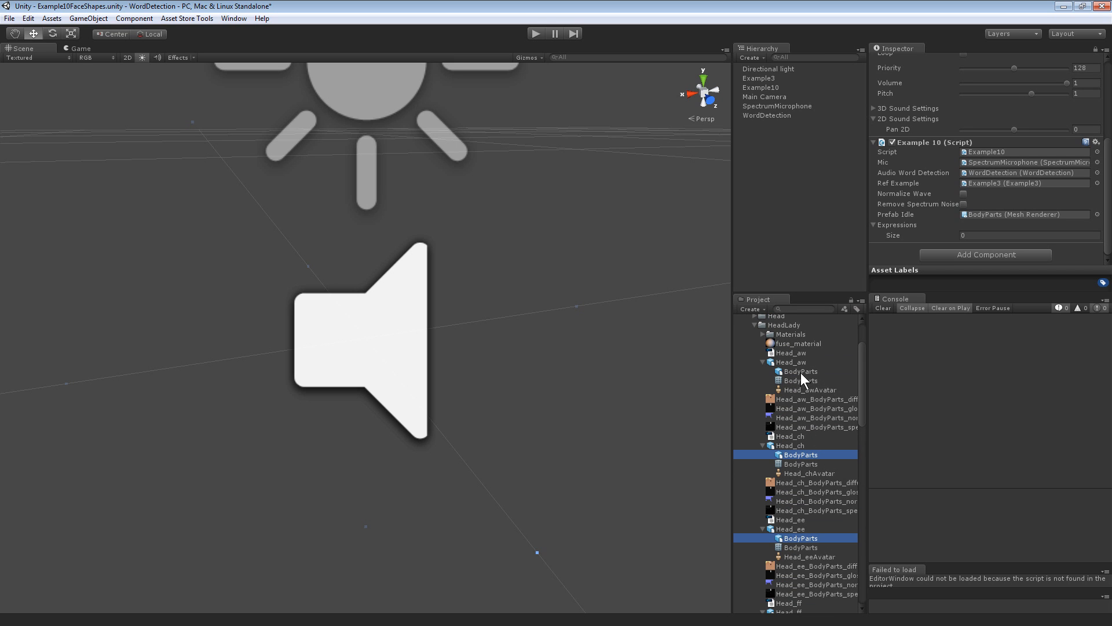
ctrl+click(801, 373)
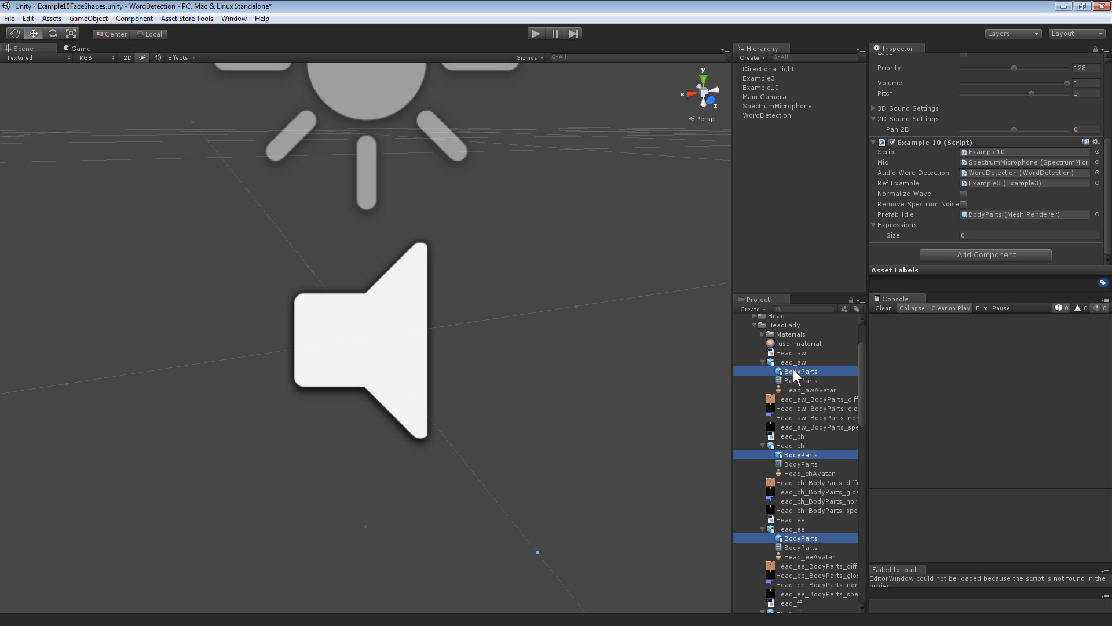
drag(794, 374, 911, 230)
scroll(963, 240, down, 3)
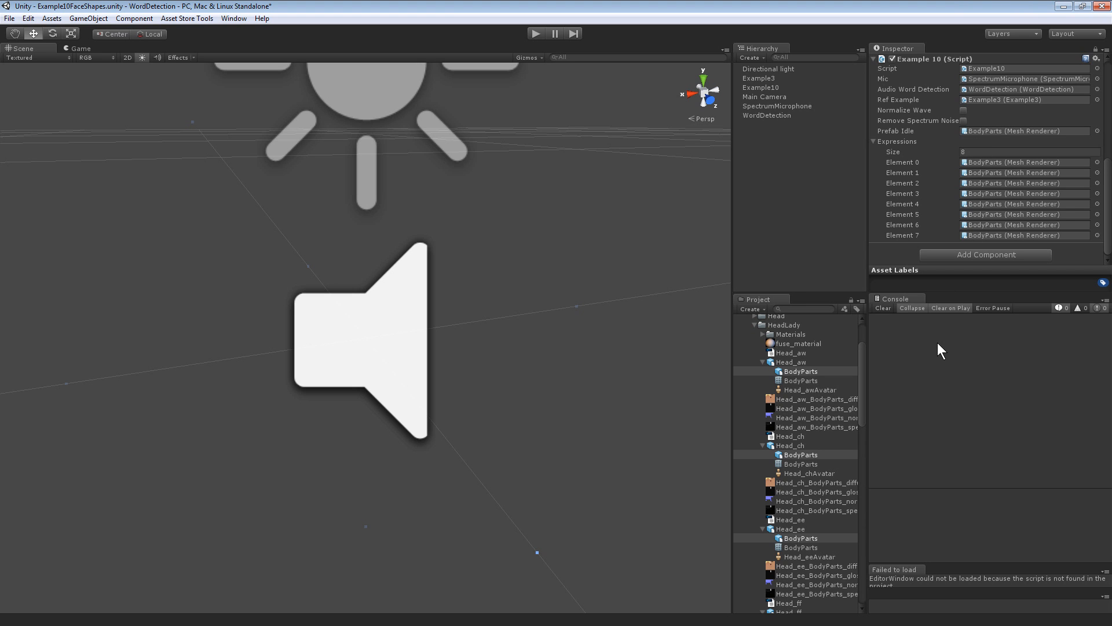
Step: Save the scene under the new name Example11LadyHead in the WordDetection Scenes folder
click(9, 18)
click(23, 59)
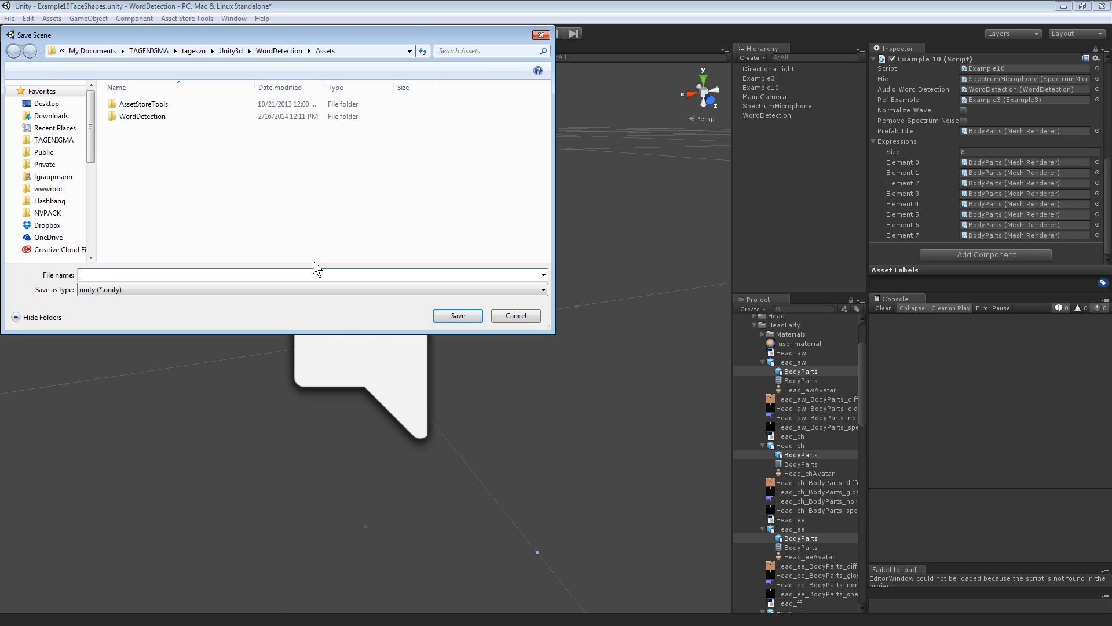
double_click(131, 117)
click(131, 177)
double_click(131, 177)
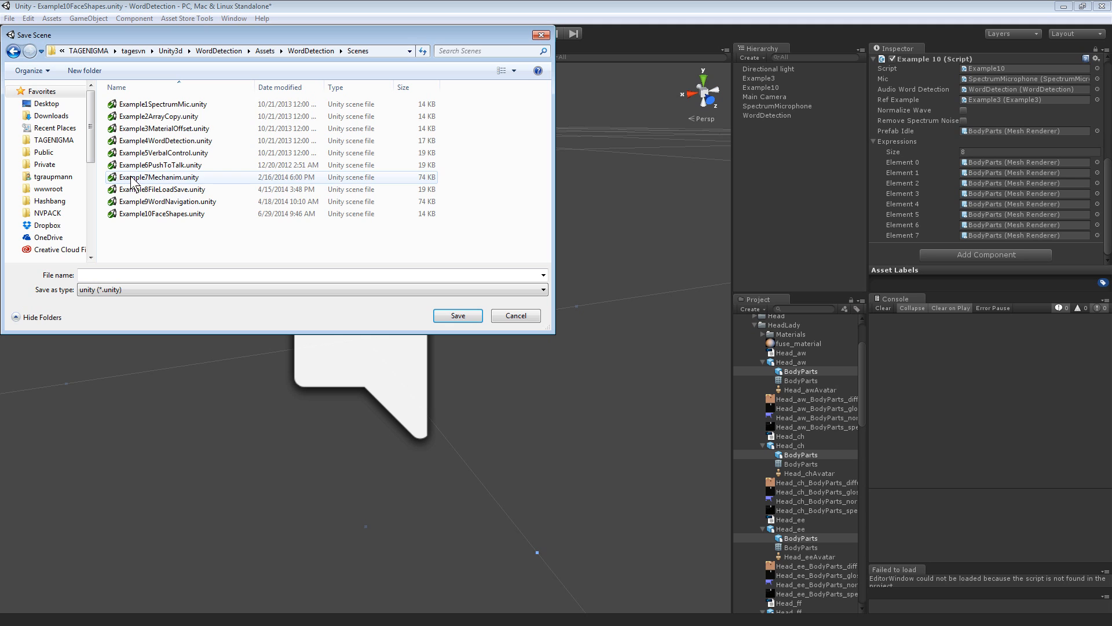
click(119, 273)
text(Example1)
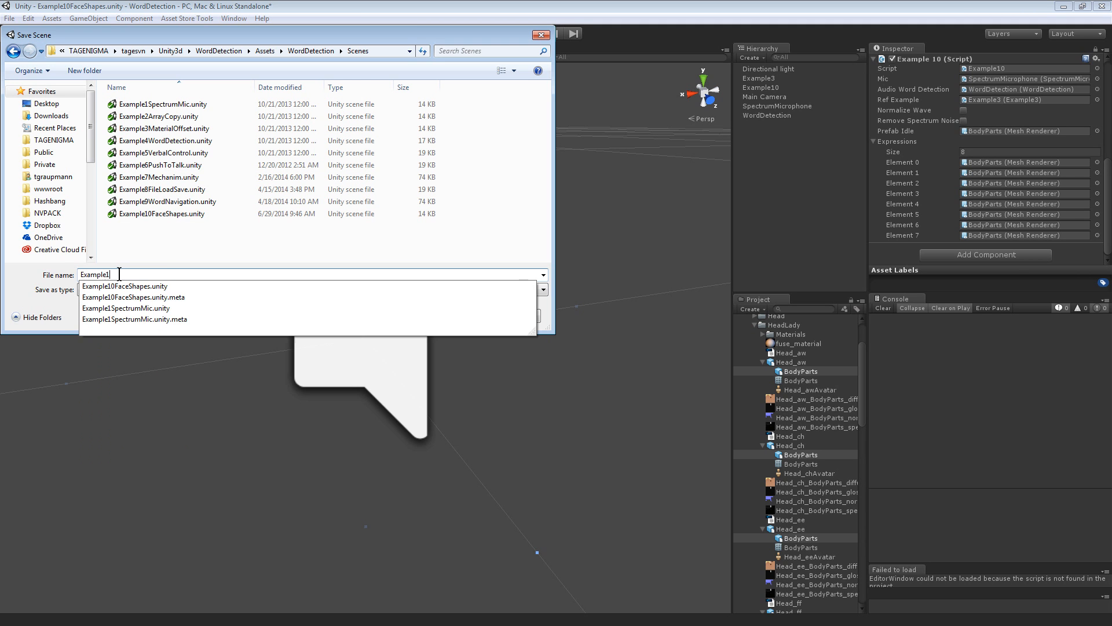
text(1)
text(LadyHead)
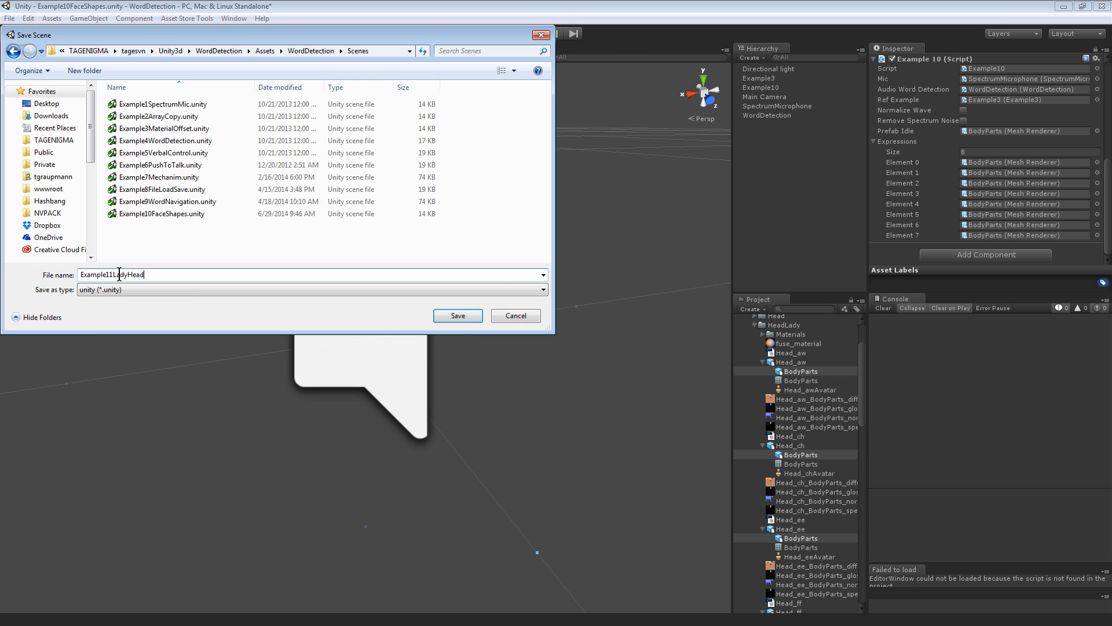
key(Return)
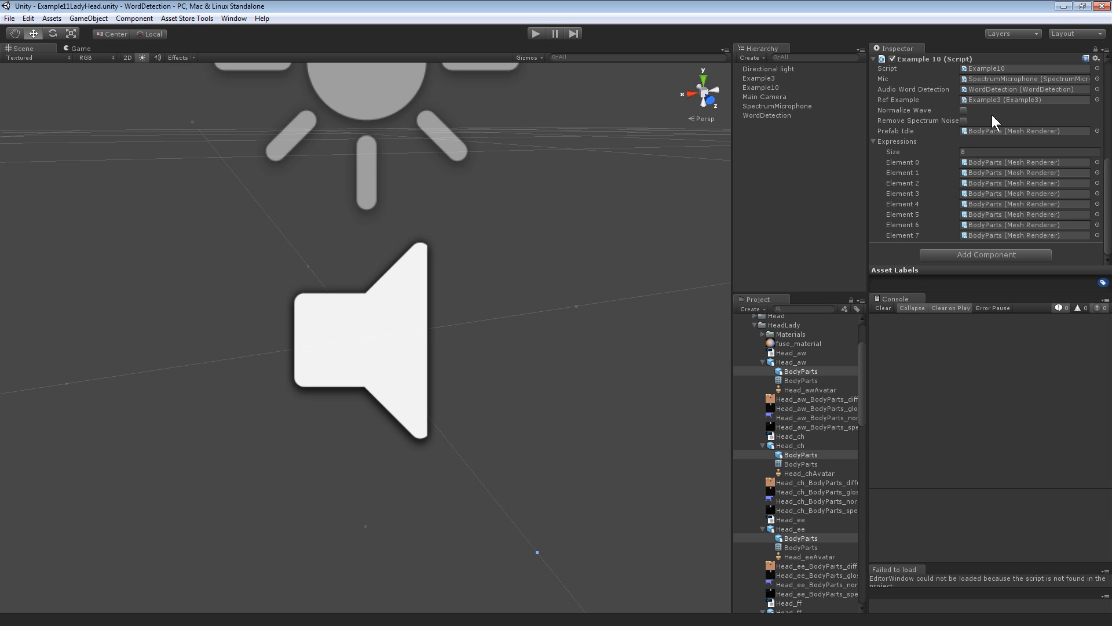
Step: Unlock the Inspector and check the import settings of the Head_ch model and the components of its BodyParts object
click(1095, 50)
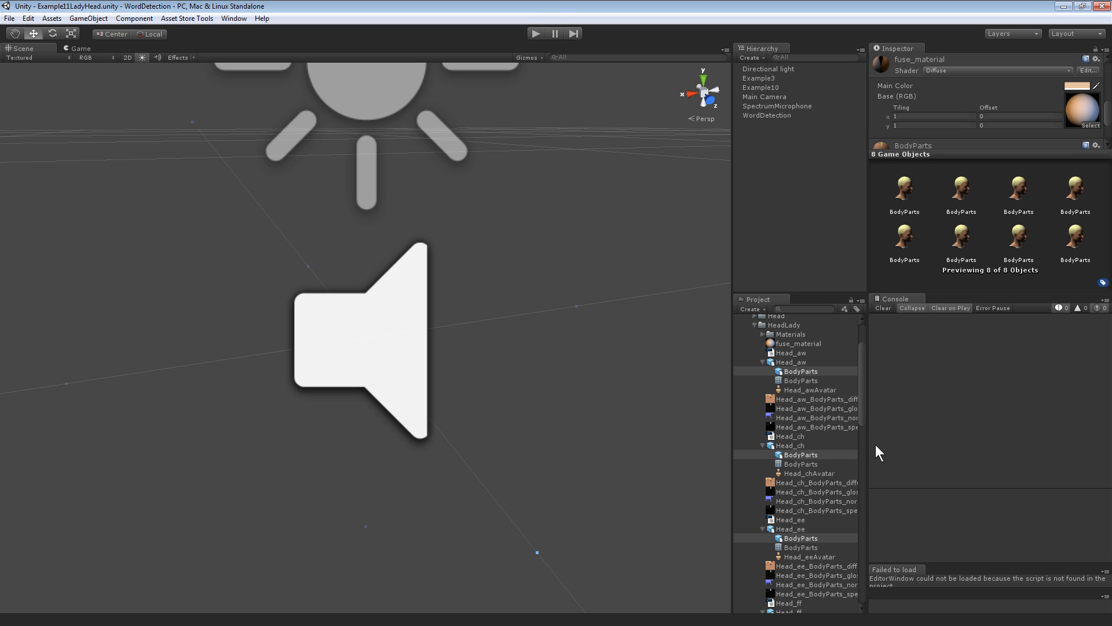
click(815, 453)
click(795, 445)
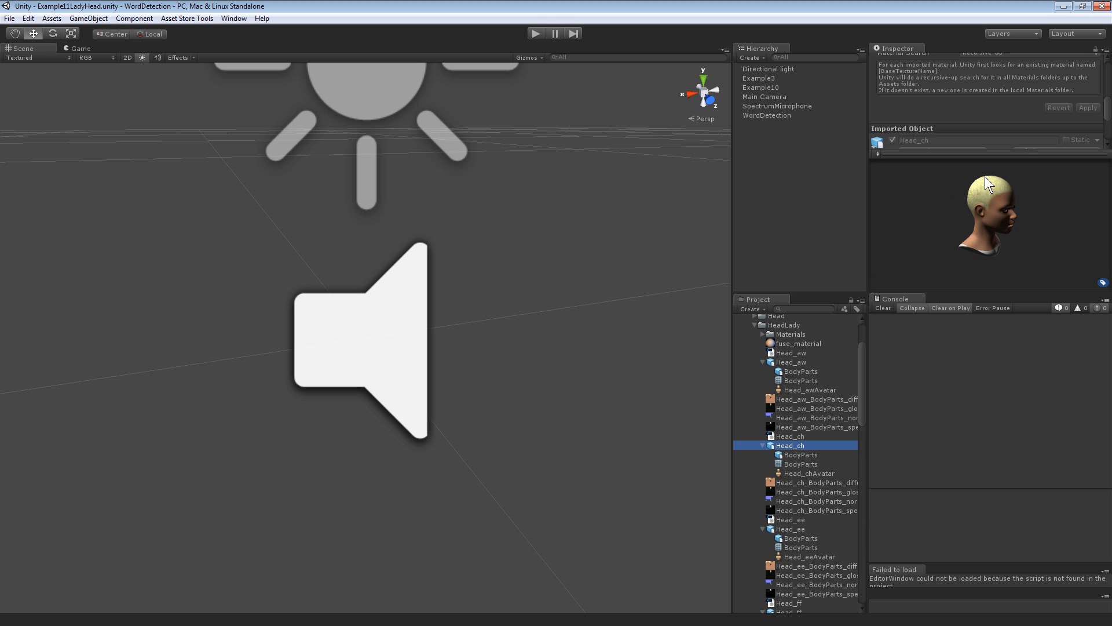
scroll(985, 106, up, 10)
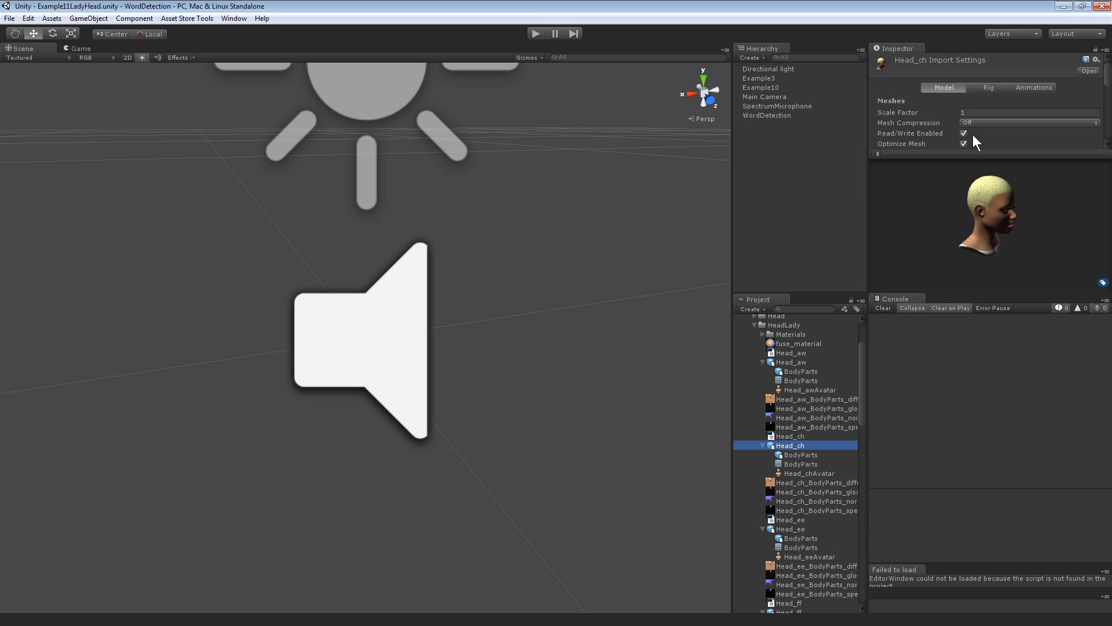
scroll(955, 97, down, 3)
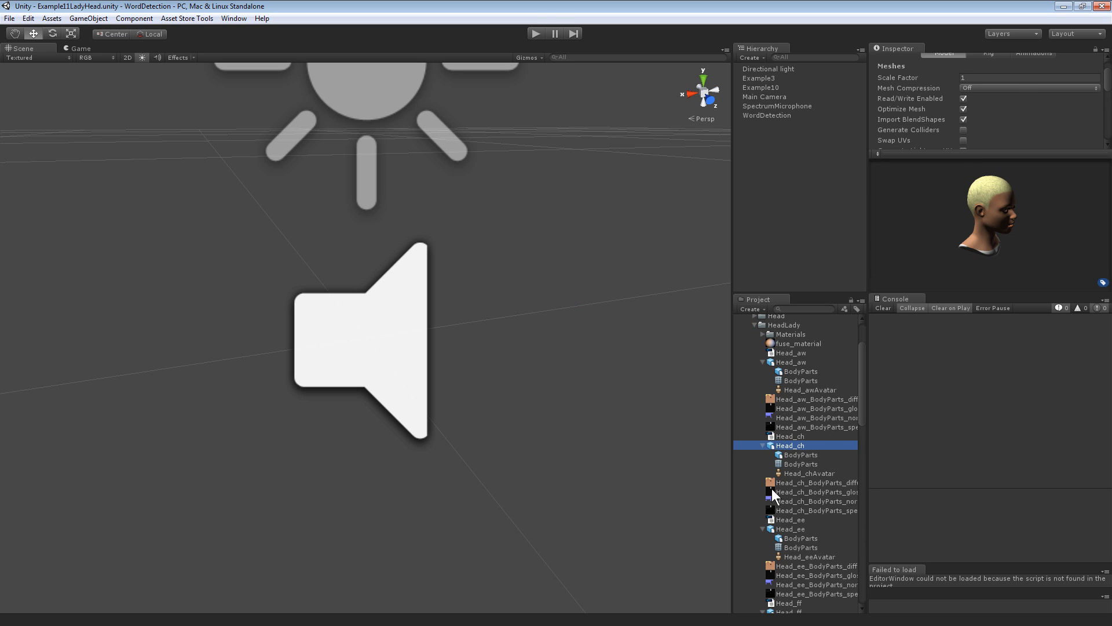
click(798, 454)
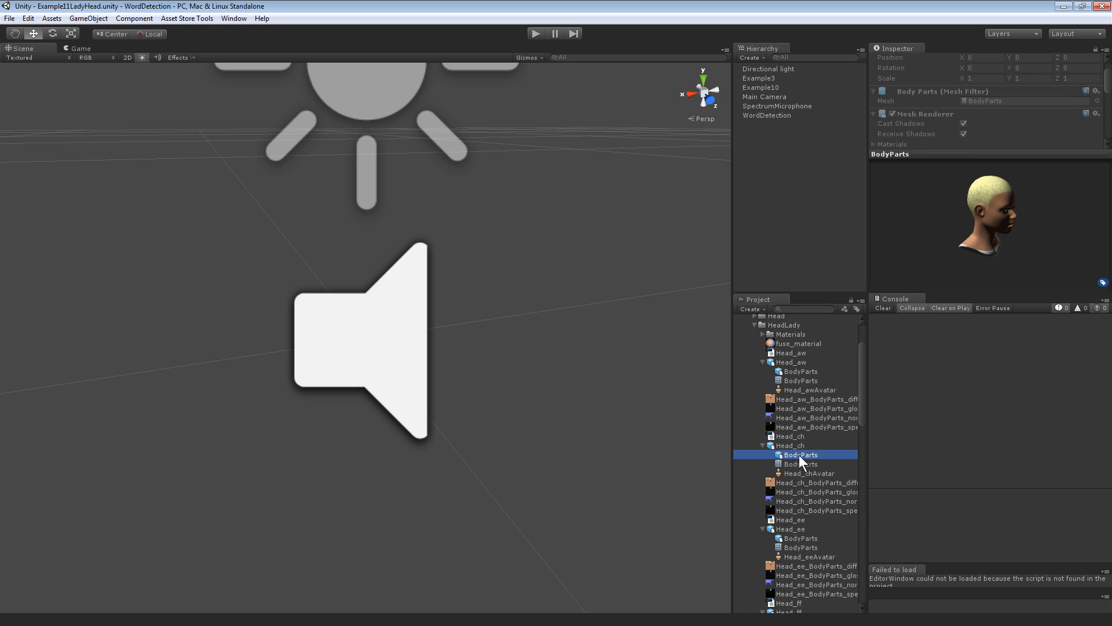
drag(976, 157, 973, 214)
scroll(971, 144, up, 3)
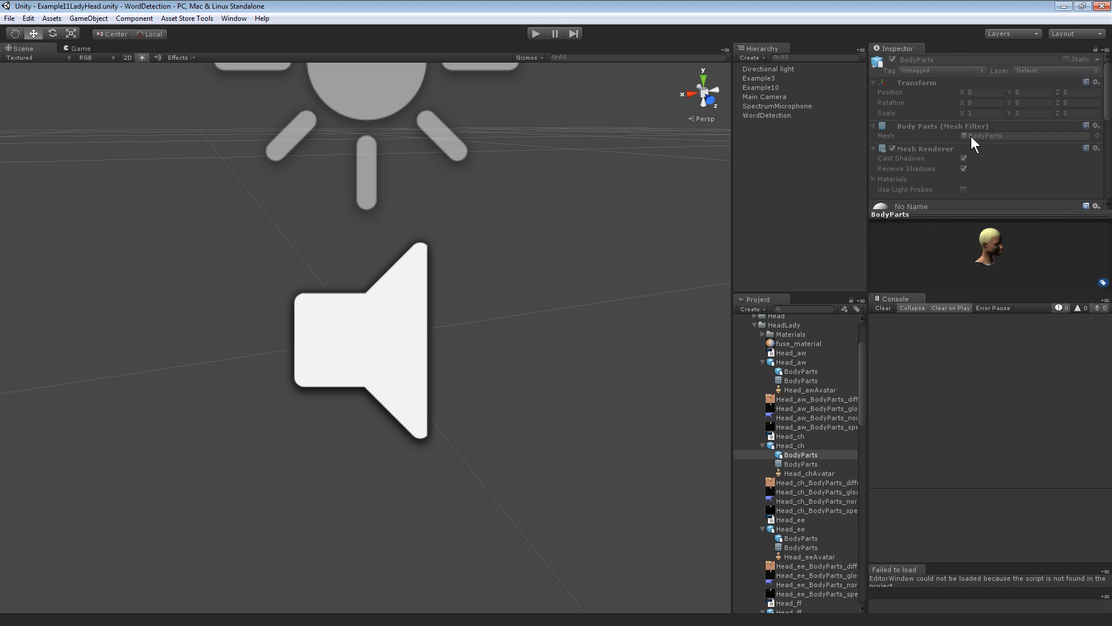
scroll(972, 139, down, 6)
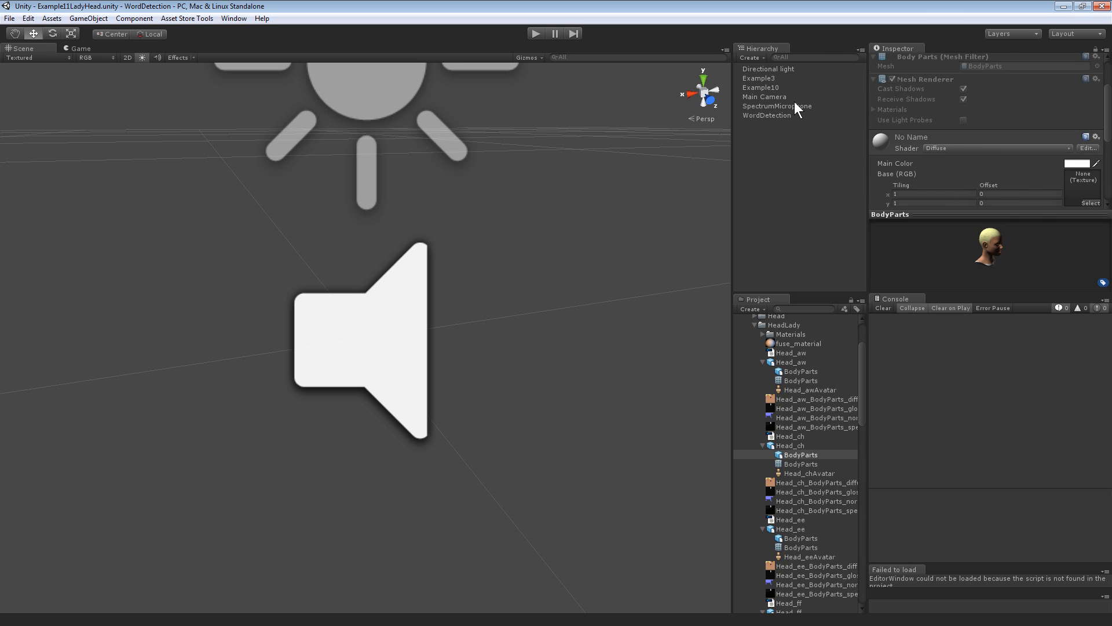
Step: Select the Example10 object, run the scene and choose the Logitech Wireless Headset microphone
click(777, 86)
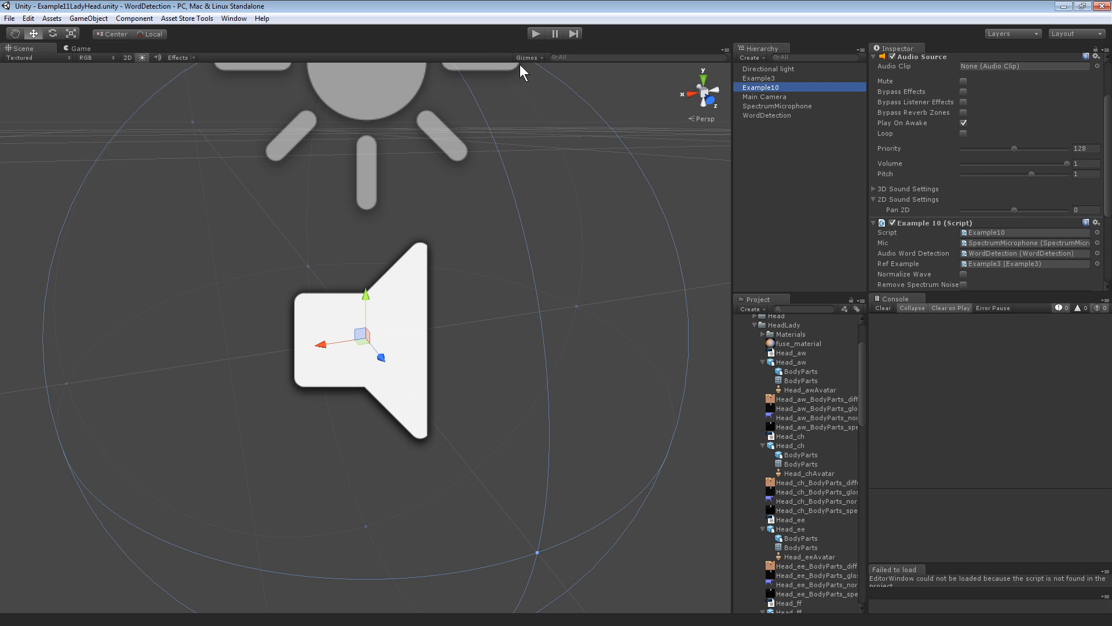
click(534, 33)
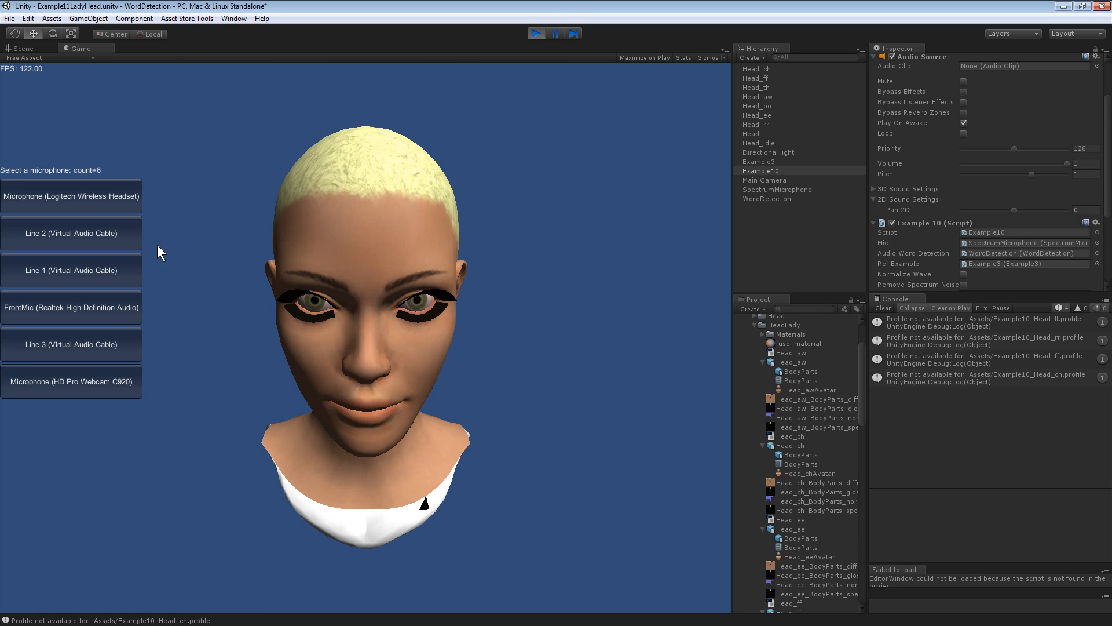
click(104, 191)
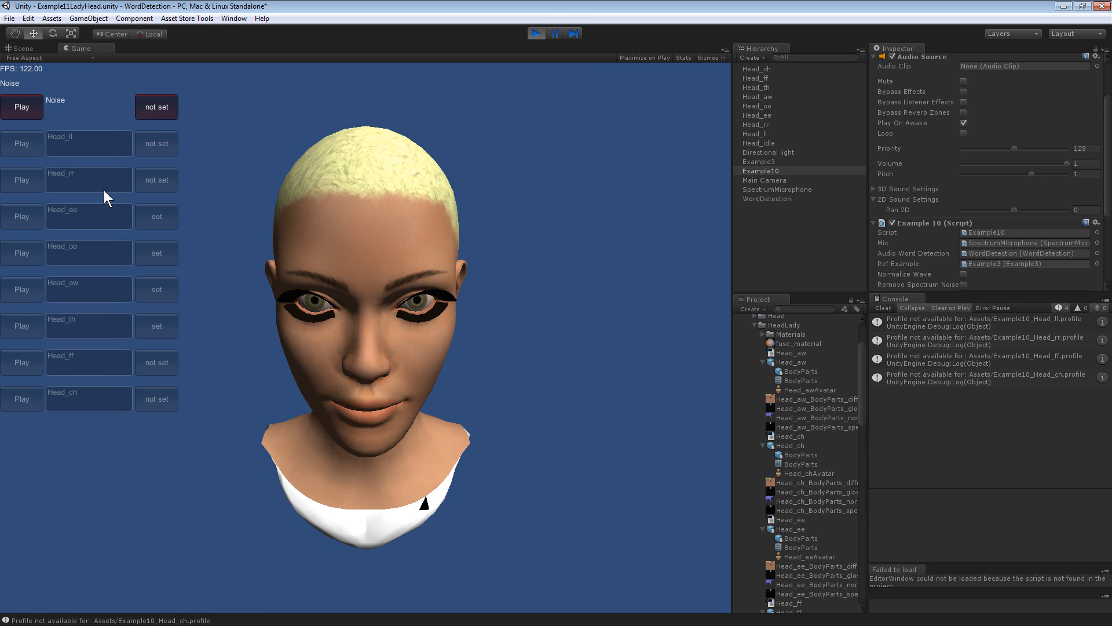
Step: Record the missing sound profiles for Noise, Head_ll, Head_rr, Head_ff and Head_ch in the running scene
click(159, 107)
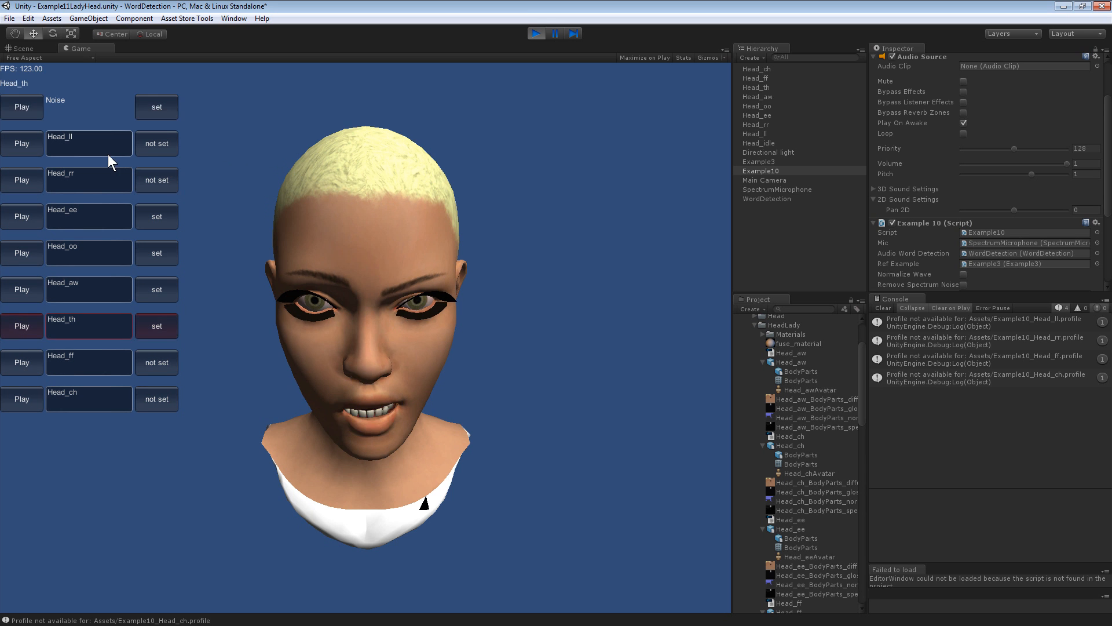
click(157, 143)
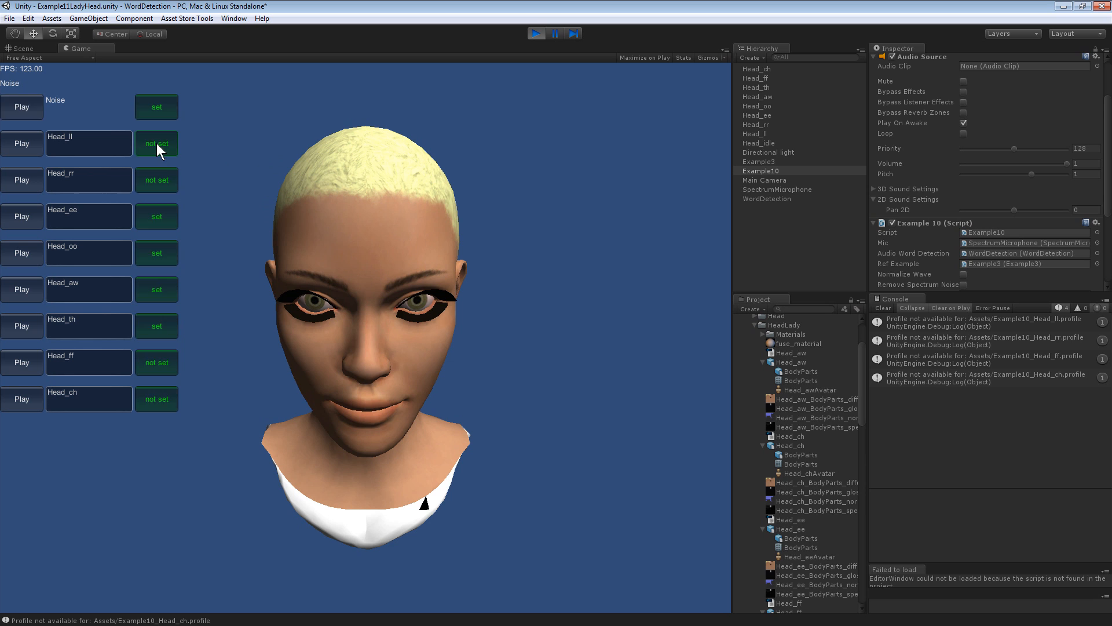
click(161, 180)
click(155, 364)
click(158, 400)
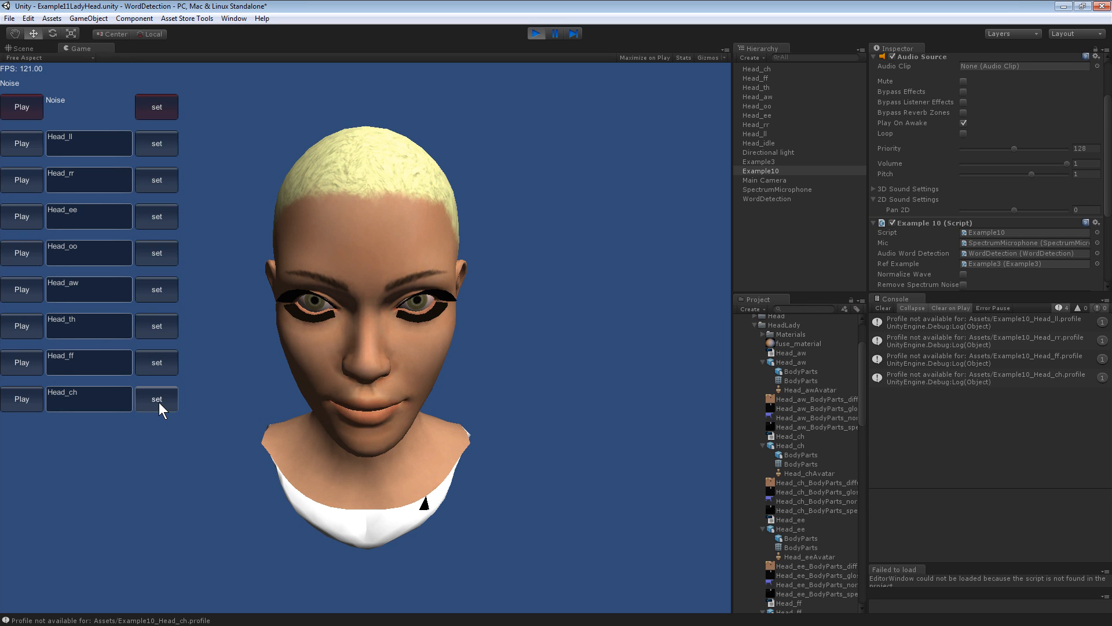